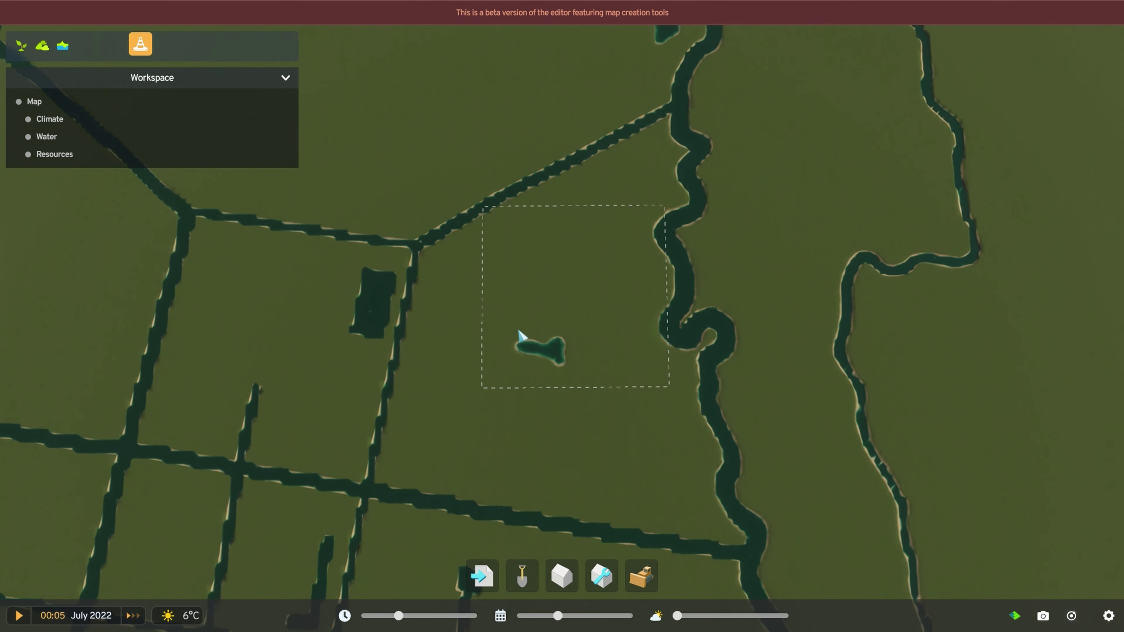
Look through the available road assets in the object catalogue, then return to the full object list.
{"action": "scroll", "coordinate": [519, 332], "scroll_direction": "down", "scroll_amount": 1}
{"action": "key", "text": "s"}
{"action": "middle_click_drag", "start_coordinate": [543, 370], "coordinate": [657, 246]}
{"action": "scroll", "coordinate": [633, 283], "scroll_direction": "up", "scroll_amount": 3}
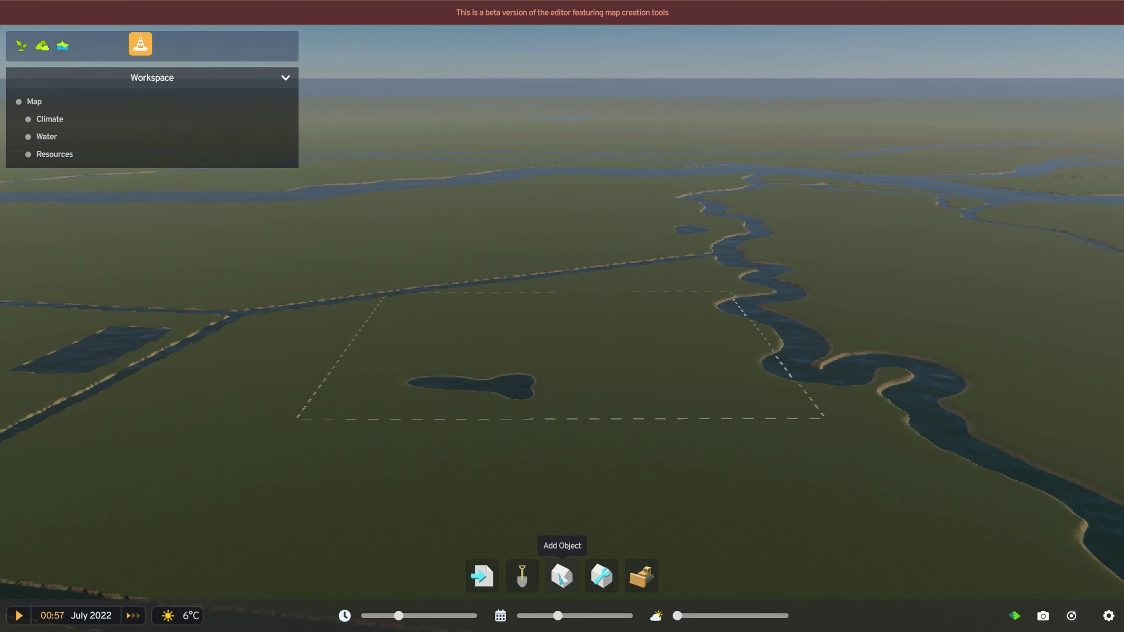
{"action": "left_click", "coordinate": [562, 575]}
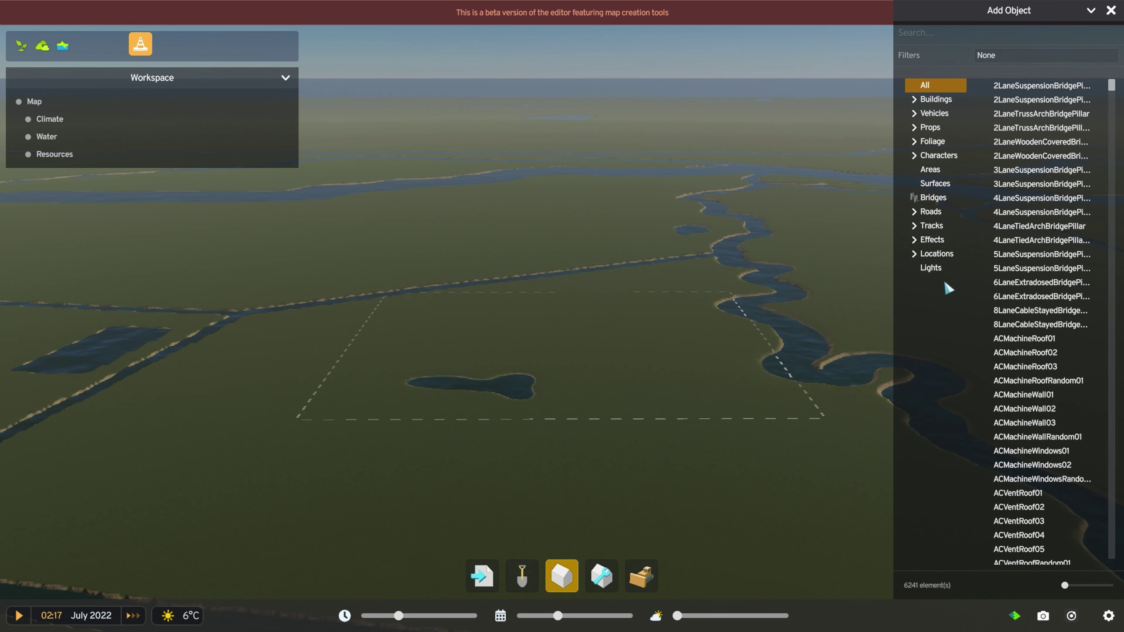
{"action": "left_click", "coordinate": [931, 212]}
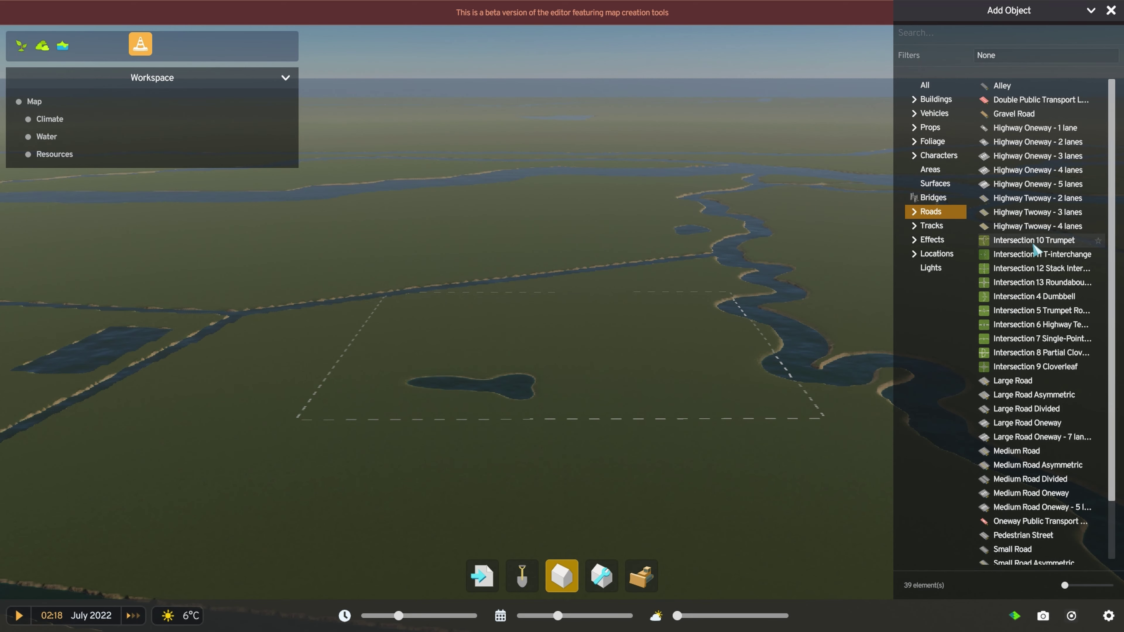
{"action": "scroll", "coordinate": [1035, 250], "scroll_direction": "down", "scroll_amount": 3}
{"action": "scroll", "coordinate": [1037, 256], "scroll_direction": "up", "scroll_amount": 3}
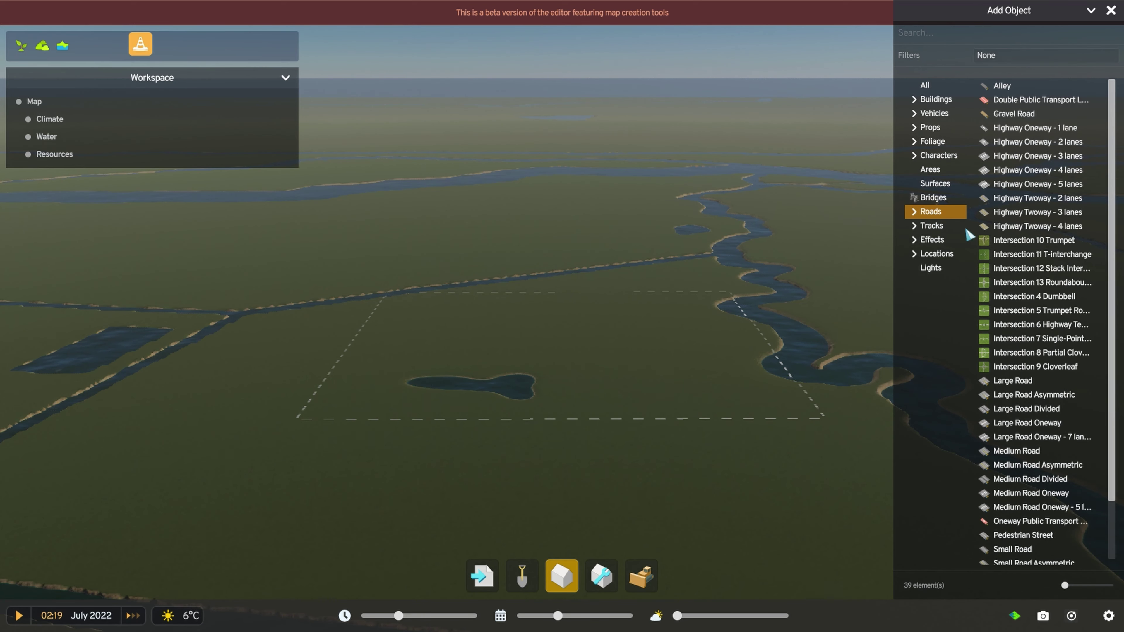
{"action": "left_click", "coordinate": [922, 89]}
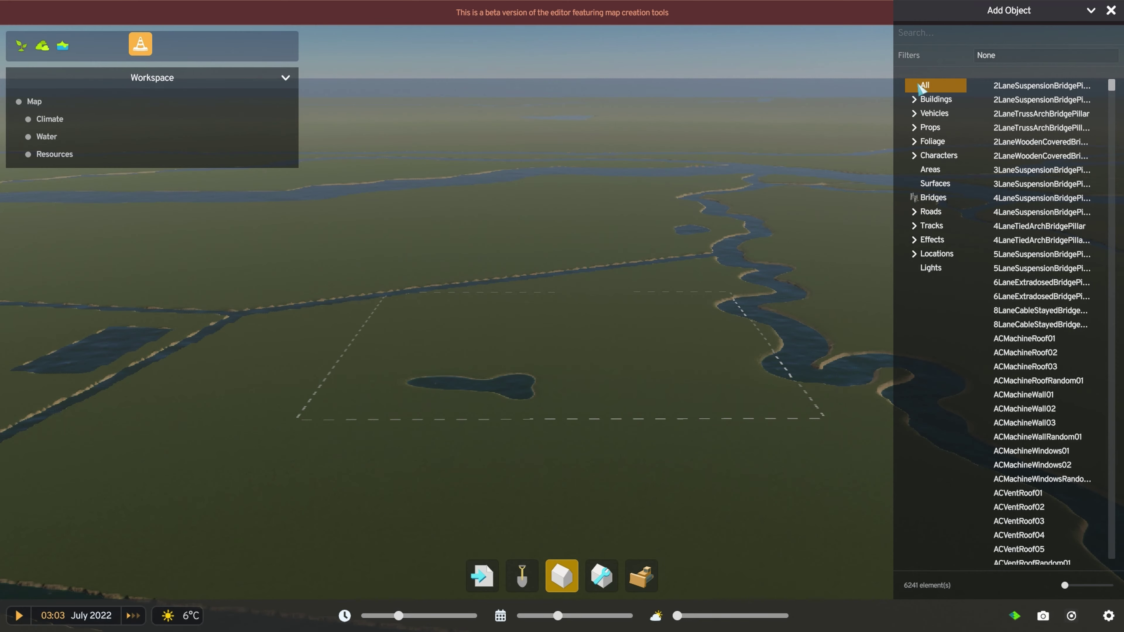
Find objects matching "plane" and place an Airplane Outside Connection on the outer map border beyond the rivers.
{"action": "left_click", "coordinate": [927, 37]}
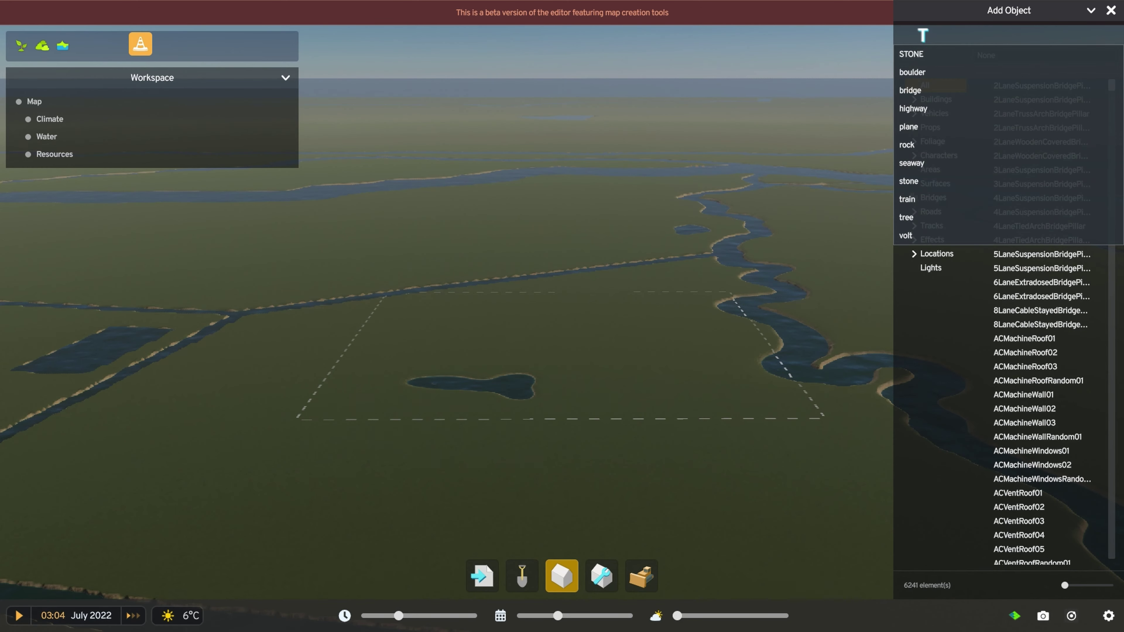
{"action": "type", "text": "plane"}
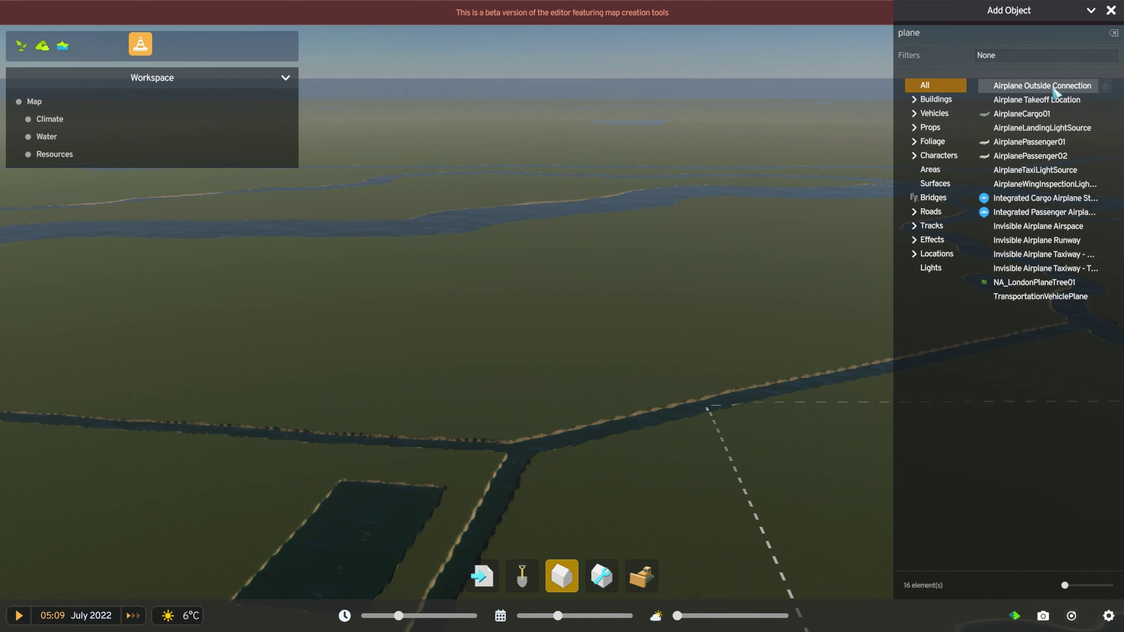
{"action": "left_click", "coordinate": [1054, 89]}
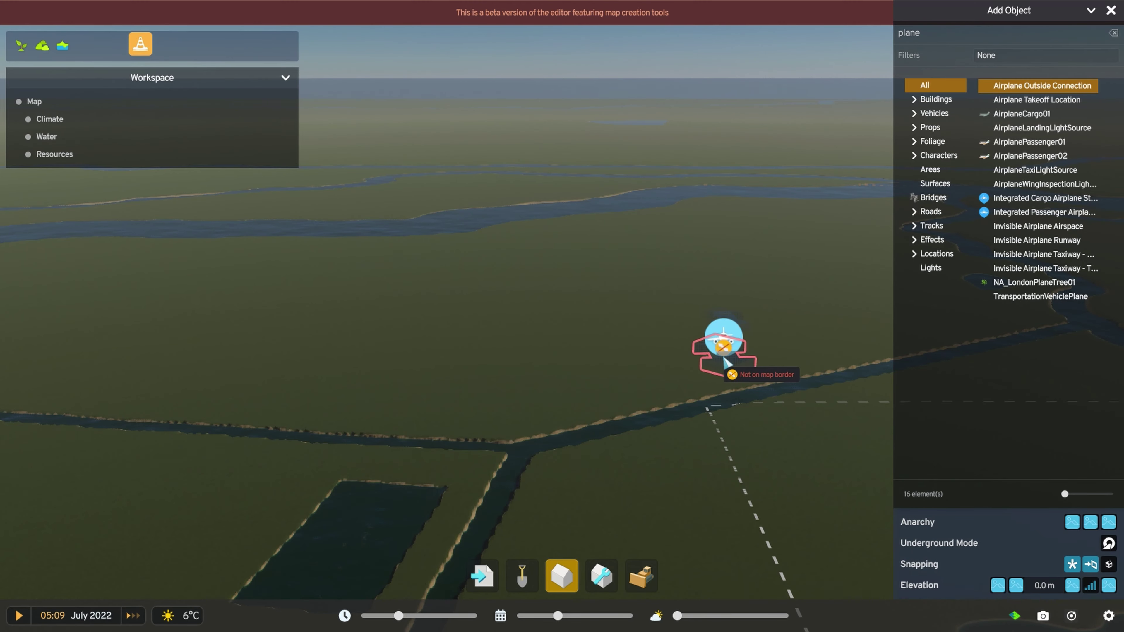
{"action": "scroll", "coordinate": [725, 364], "scroll_direction": "down", "scroll_amount": 6}
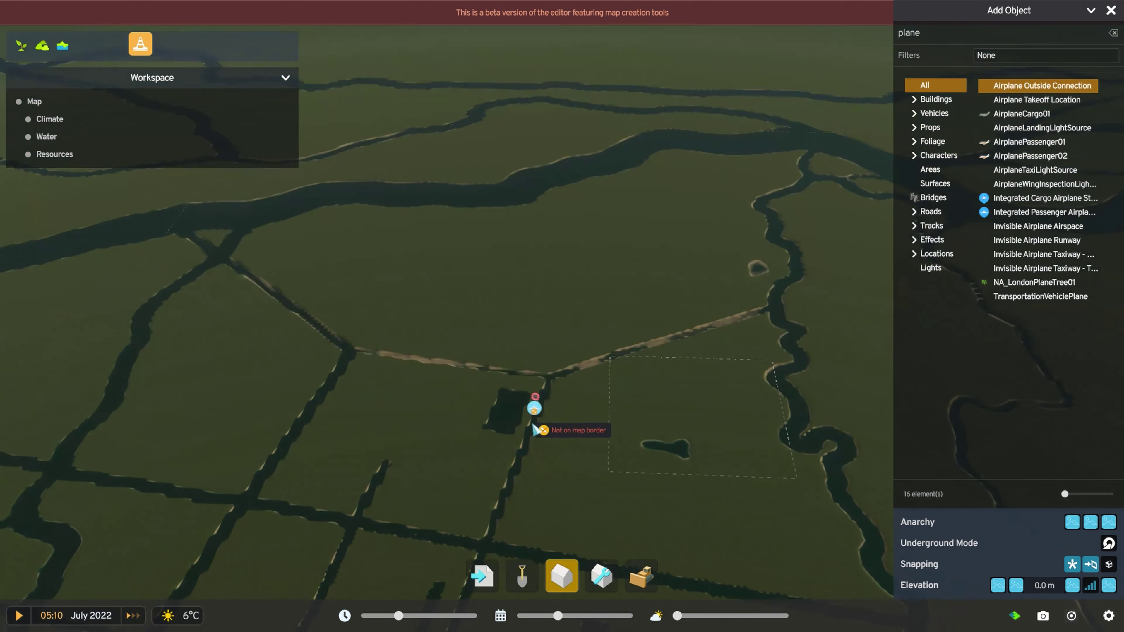
{"action": "scroll", "coordinate": [535, 428], "scroll_direction": "up", "scroll_amount": 8}
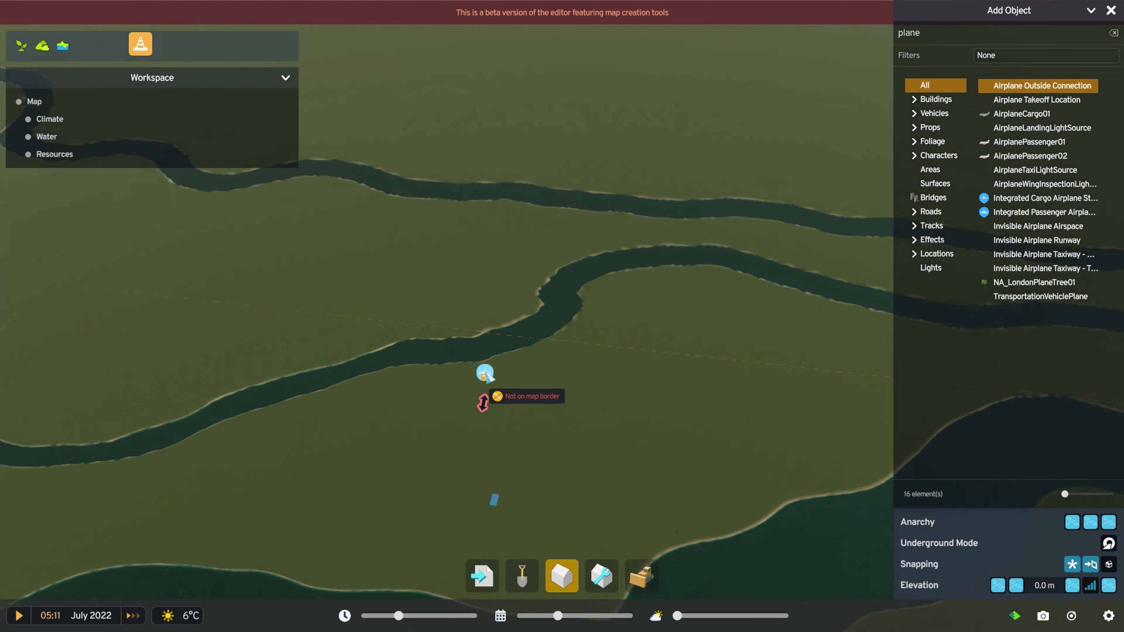
{"action": "middle_click_drag", "start_coordinate": [484, 371], "coordinate": [455, 294]}
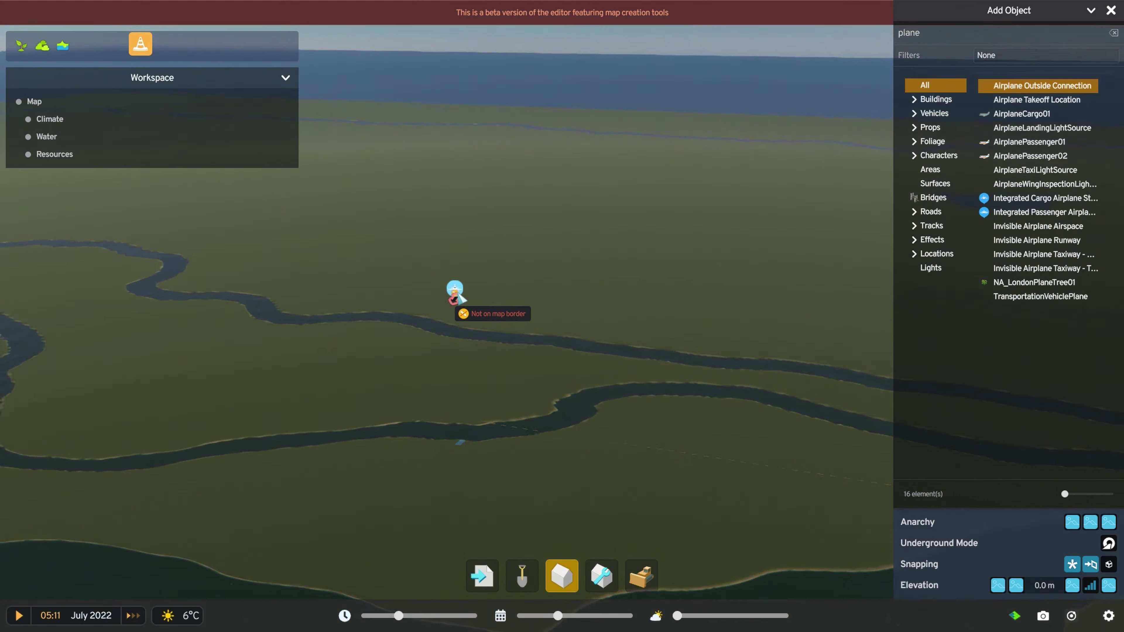
{"action": "left_click", "coordinate": [641, 223]}
Survey the rest of the outer map border, from the delta to the mountains, for further airplane connection locations.
{"action": "key", "text": "s"}
{"action": "key", "text": "d"}
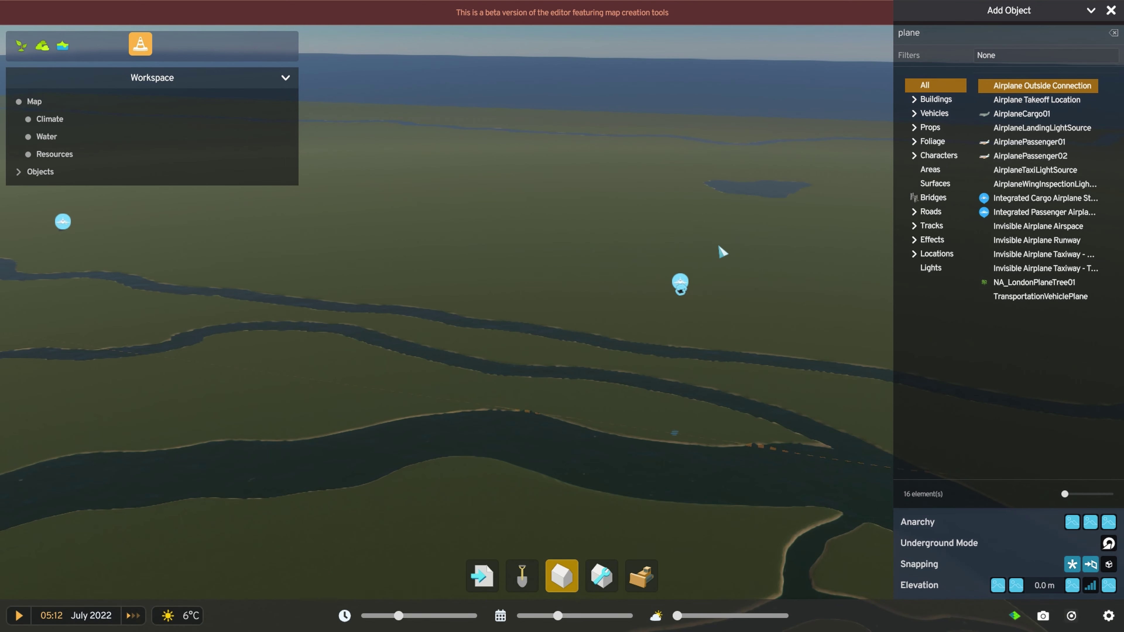
{"action": "middle_click_drag", "start_coordinate": [534, 373], "coordinate": [596, 193]}
{"action": "key", "text": "s"}
{"action": "key", "text": "d"}
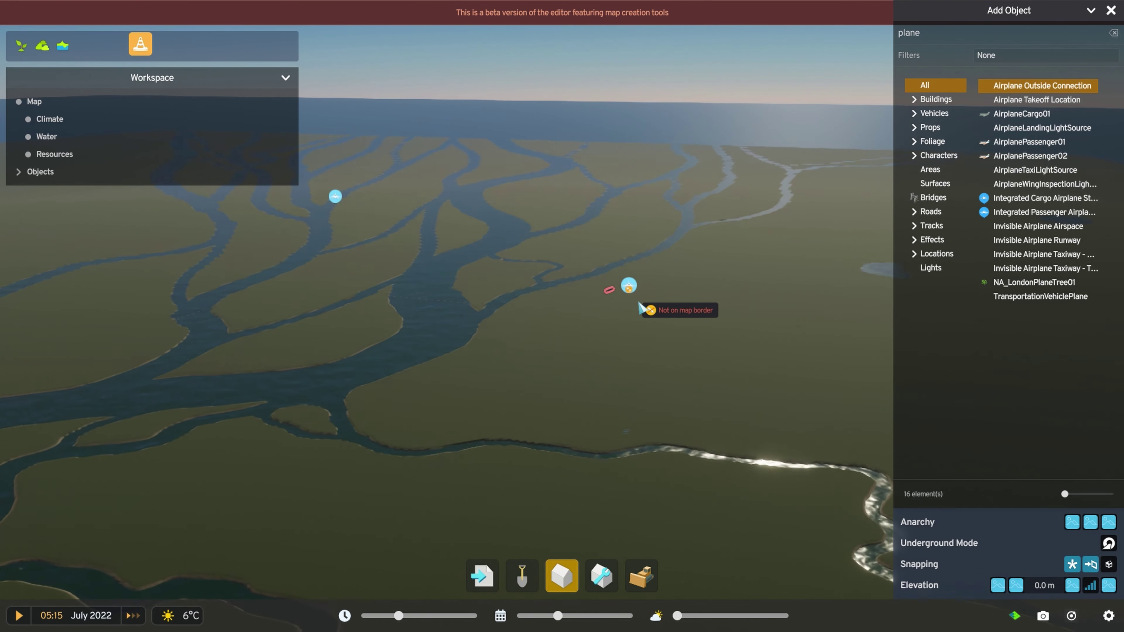
{"action": "middle_click_drag", "start_coordinate": [542, 351], "coordinate": [626, 338]}
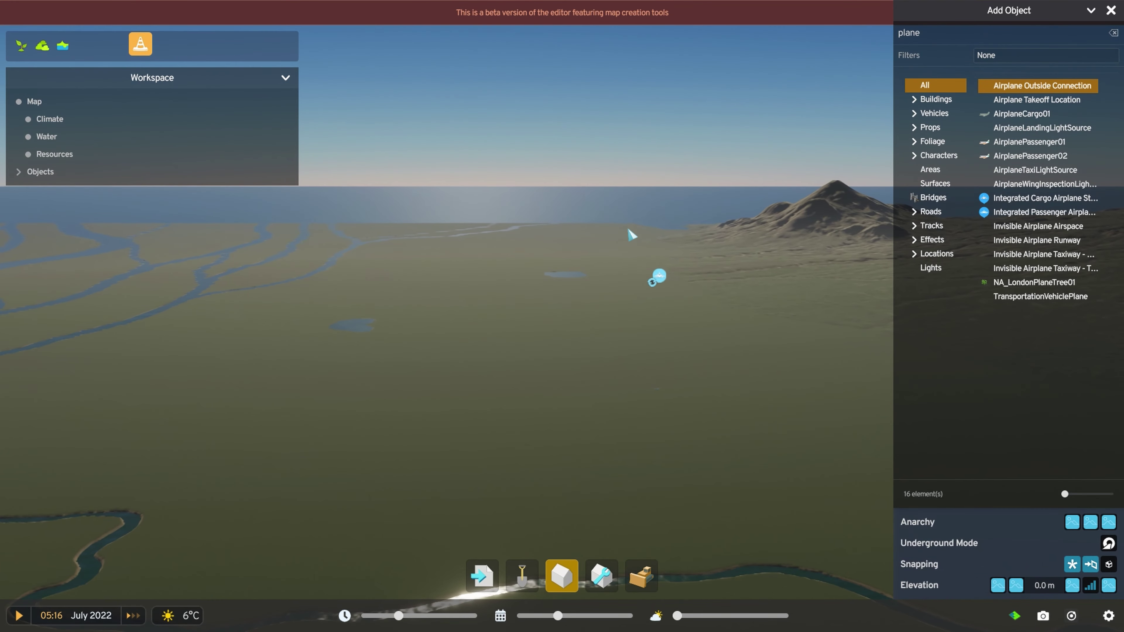
{"action": "middle_click_drag", "start_coordinate": [517, 352], "coordinate": [683, 356]}
{"action": "key", "text": "d"}
{"action": "key", "text": "w"}
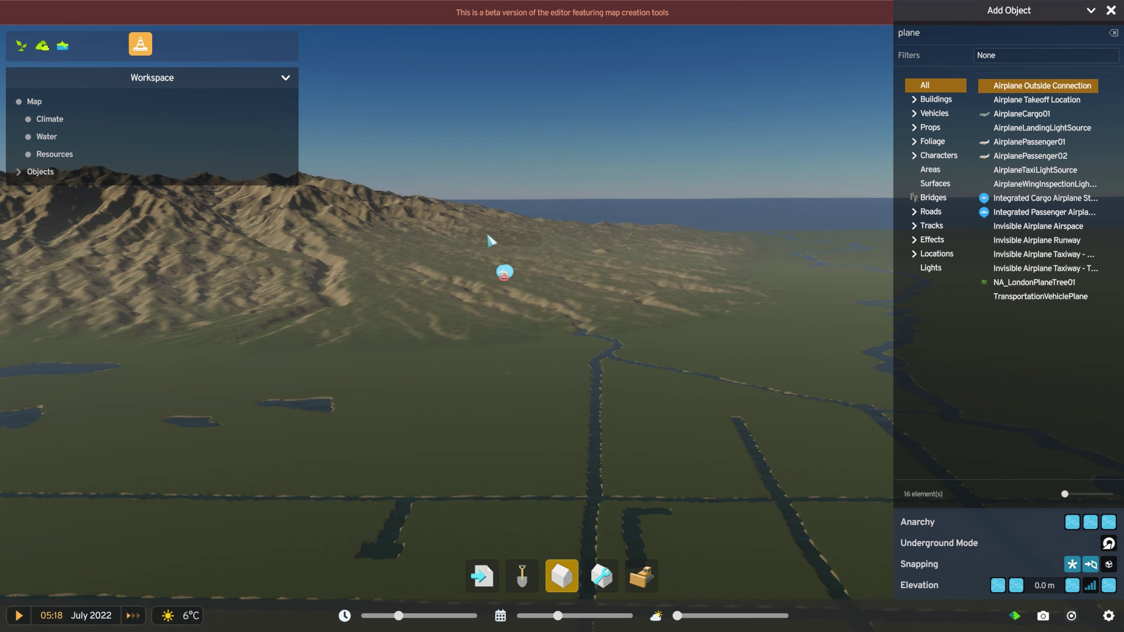
{"action": "middle_click_drag", "start_coordinate": [513, 252], "coordinate": [565, 239]}
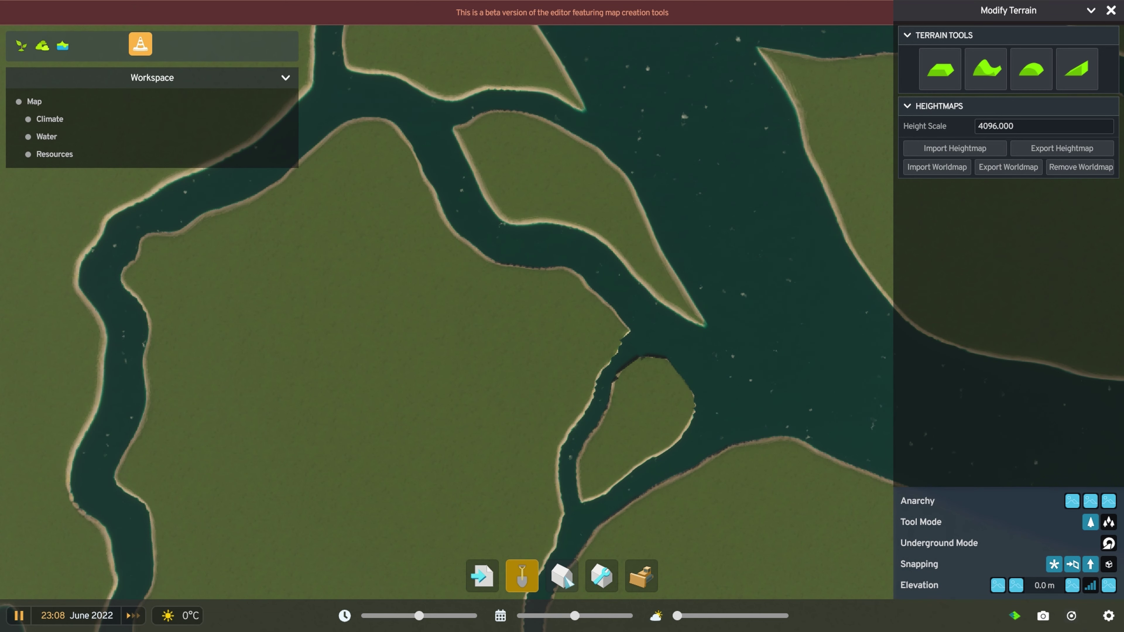
Search the object catalogue for "seaway".
{"action": "left_click", "coordinate": [562, 575]}
{"action": "left_click", "coordinate": [966, 40]}
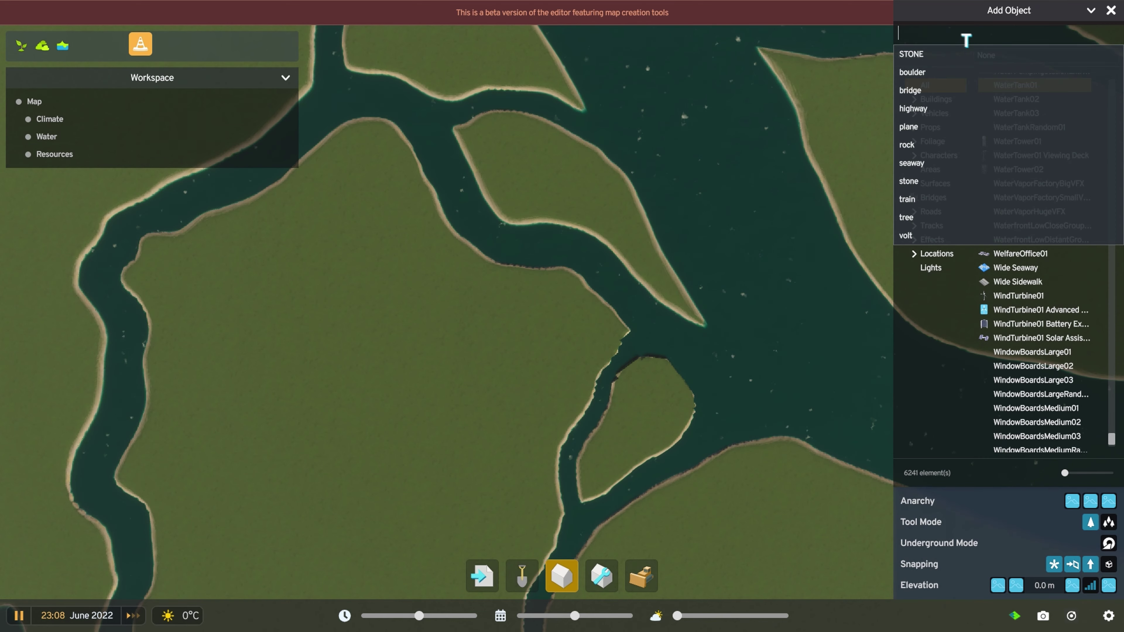
{"action": "type", "text": "seaway"}
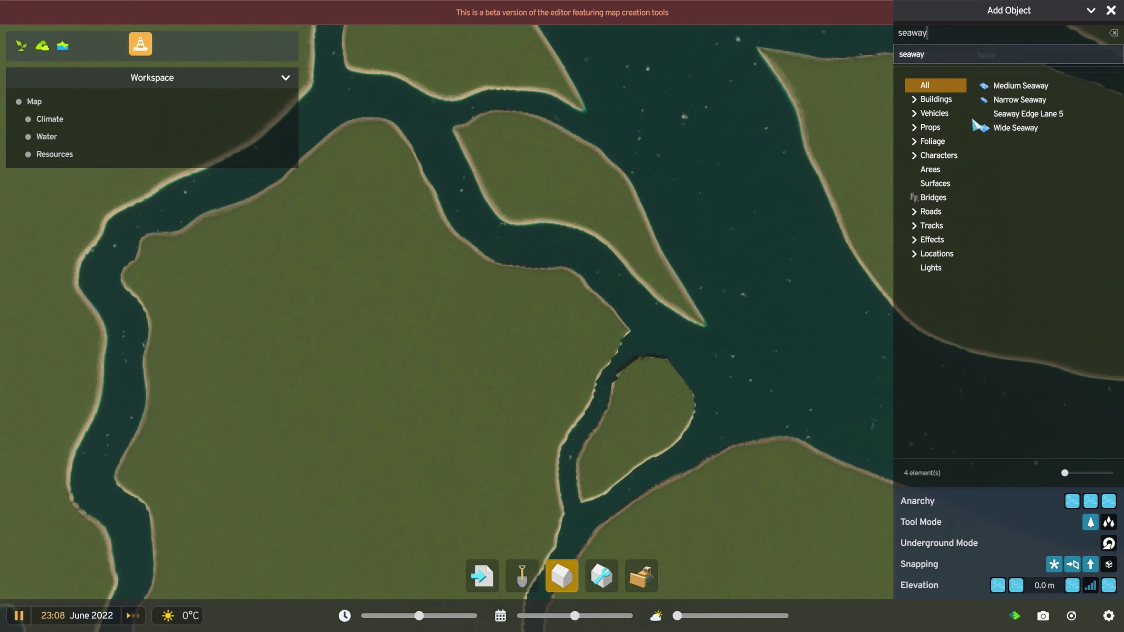
{"action": "left_click", "coordinate": [982, 57]}
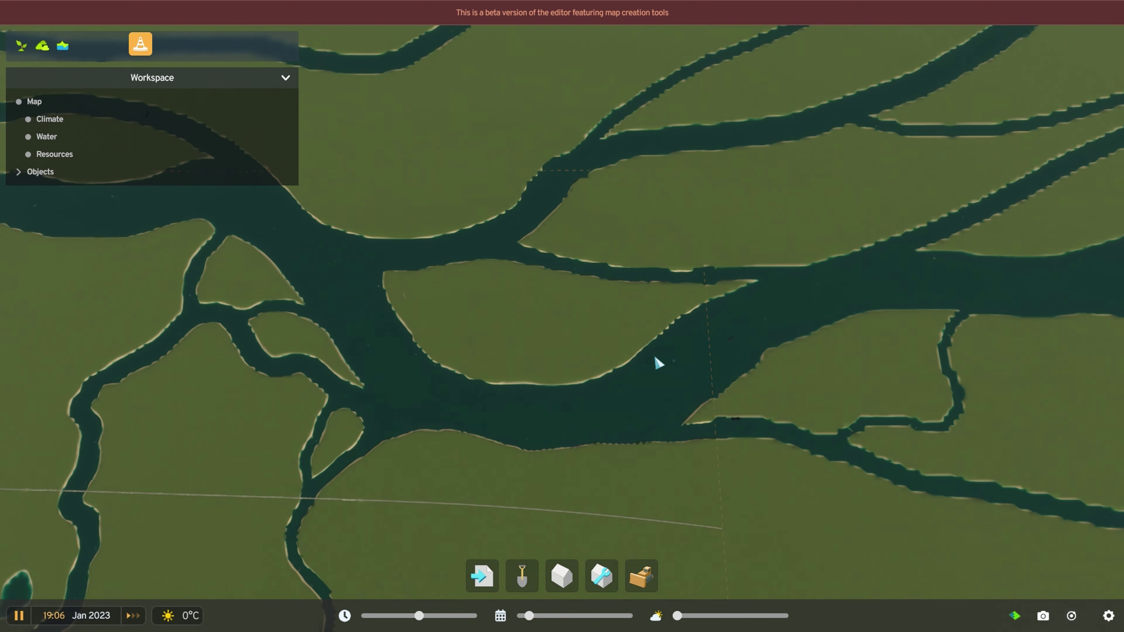
Examine the main river channels, their islands and side branches from overhead and from low angles.
{"action": "middle_click_drag", "start_coordinate": [655, 358], "coordinate": [574, 382]}
{"action": "scroll", "coordinate": [664, 438], "scroll_direction": "up", "scroll_amount": 5}
{"action": "middle_click_drag", "start_coordinate": [712, 461], "coordinate": [375, 256]}
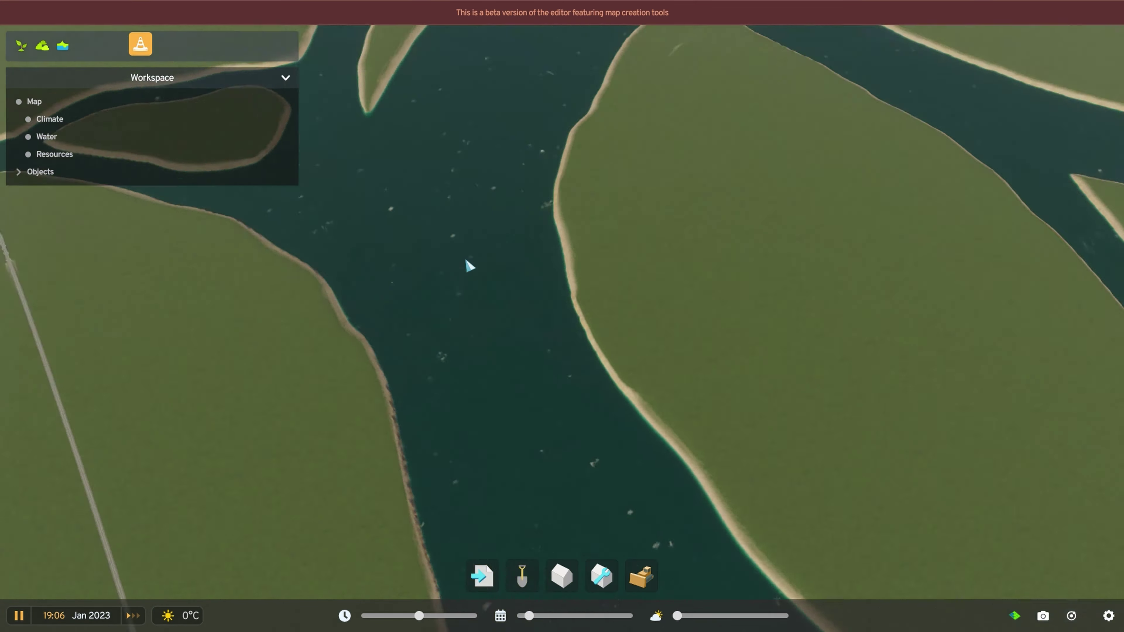
{"action": "key", "text": "w"}
{"action": "key", "text": "w"}
{"action": "key", "text": "w"}
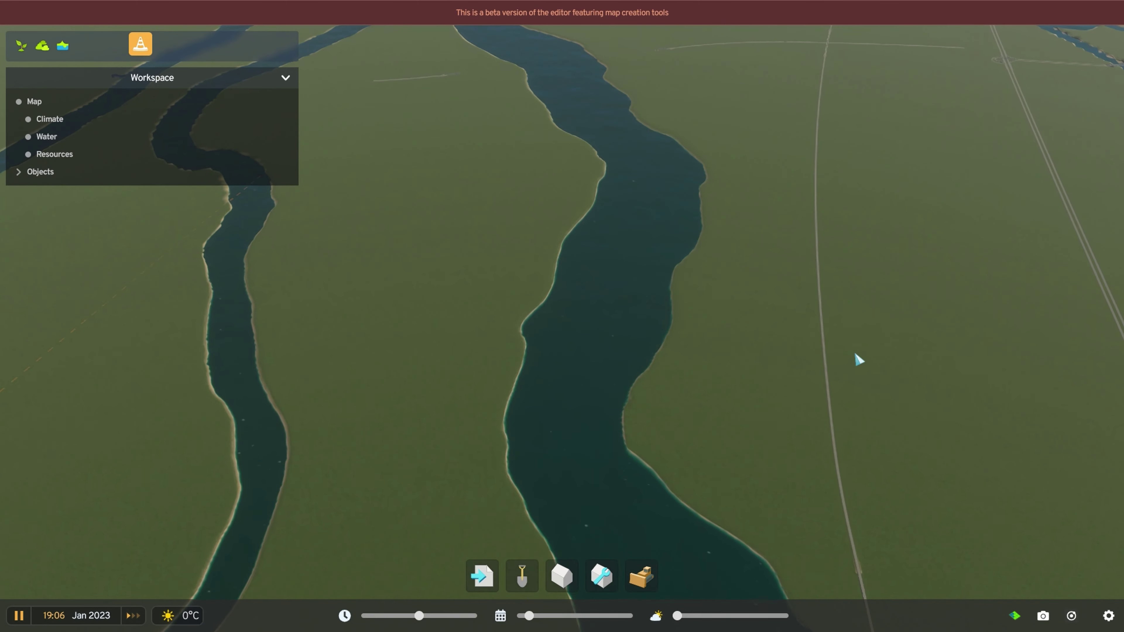
{"action": "scroll", "coordinate": [855, 358], "scroll_direction": "down", "scroll_amount": 5}
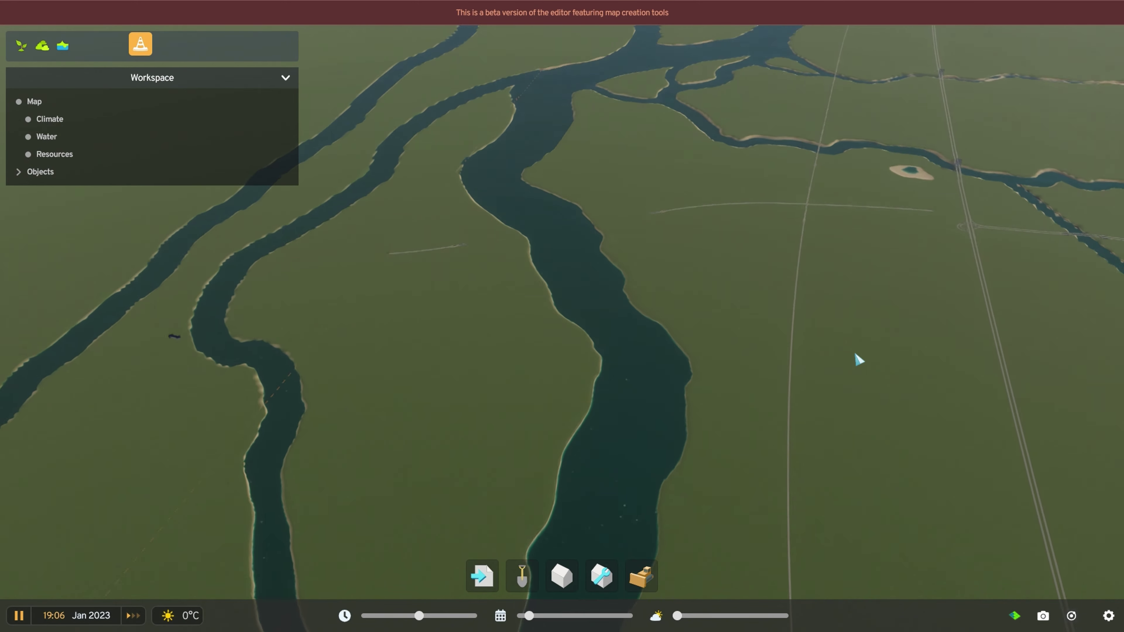
{"action": "key", "text": "d"}
{"action": "key", "text": "s"}
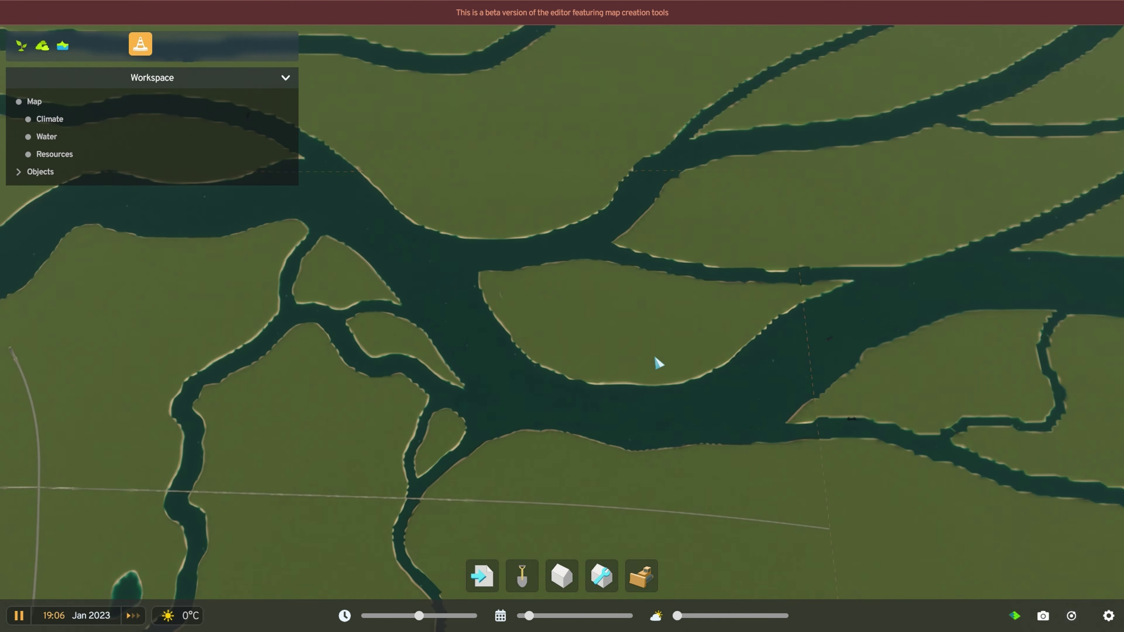
{"action": "key", "text": "q"}
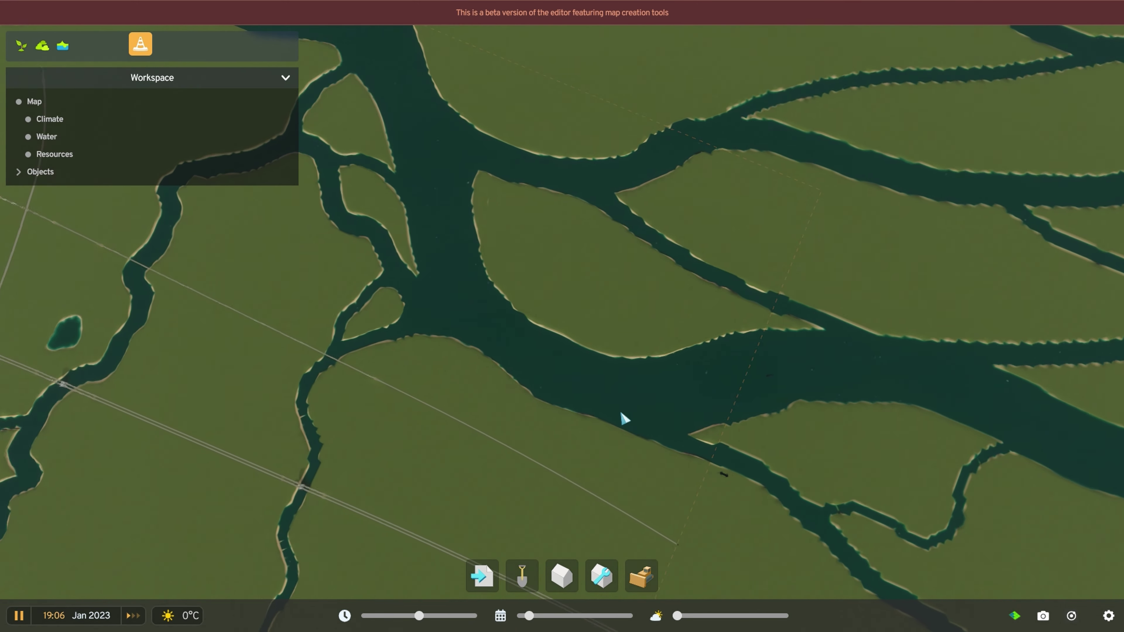
{"action": "scroll", "coordinate": [654, 430], "scroll_direction": "up", "scroll_amount": 5}
{"action": "key", "text": "a"}
{"action": "middle_click_drag", "start_coordinate": [693, 442], "coordinate": [367, 213]}
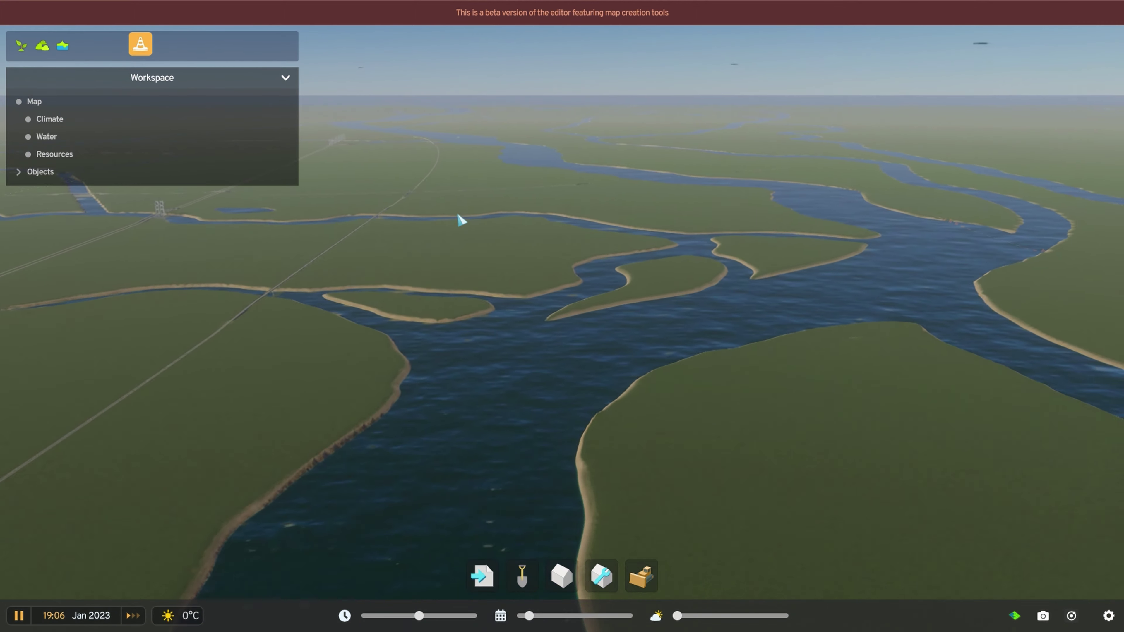
{"action": "key", "text": "w"}
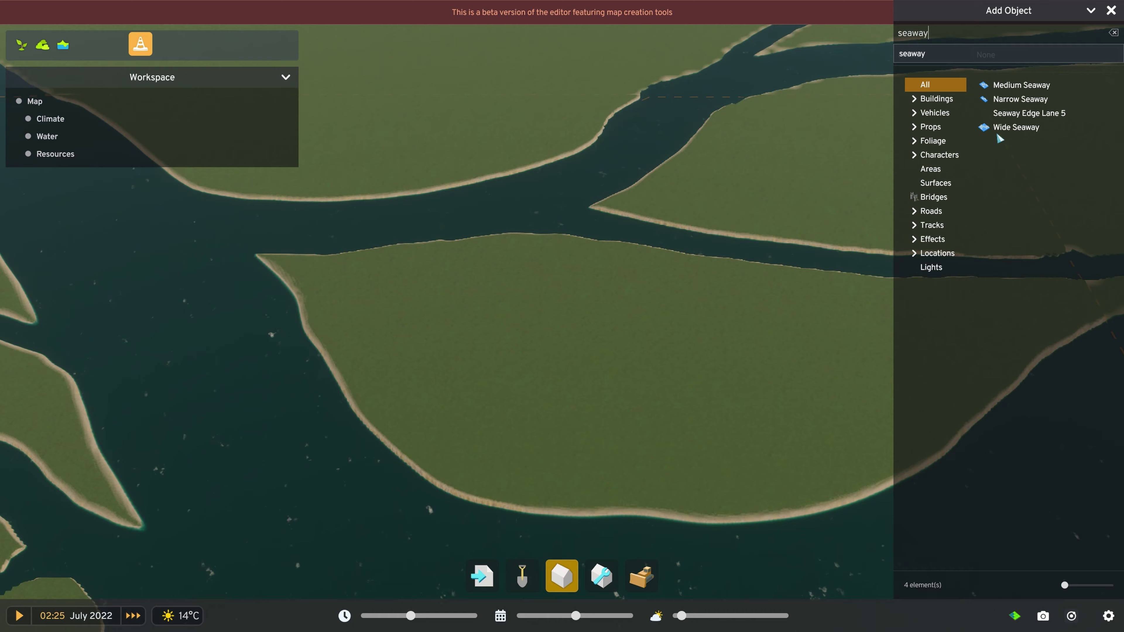
Lay the first Wide Seaway segment in continuous curve mode along the wide river channel, starting just outside the dashed border.
{"action": "left_click", "coordinate": [1016, 127]}
{"action": "key", "text": "d"}
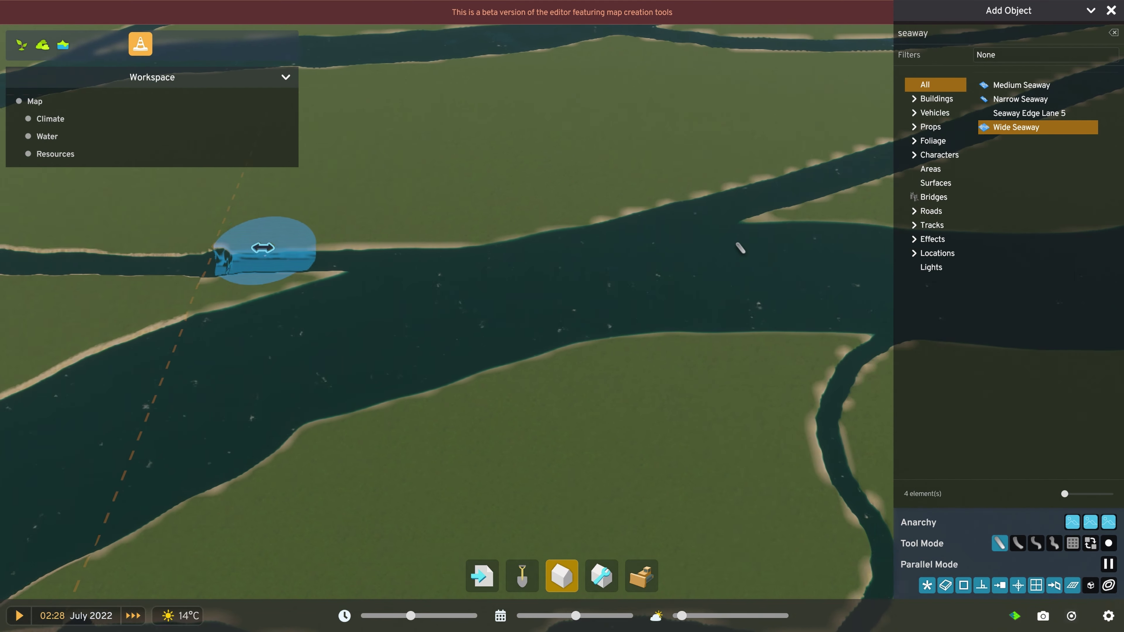
{"action": "key", "text": "a"}
{"action": "middle_click_drag", "start_coordinate": [505, 217], "coordinate": [507, 375]}
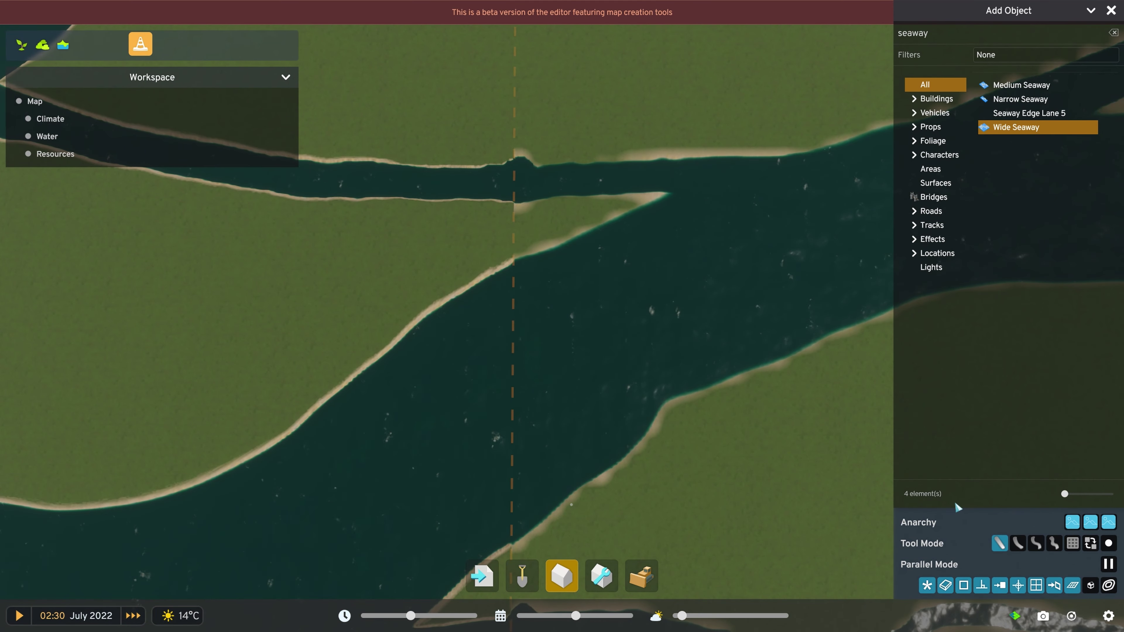
{"action": "left_click", "coordinate": [1058, 545]}
{"action": "key", "text": "a"}
{"action": "key", "text": "s"}
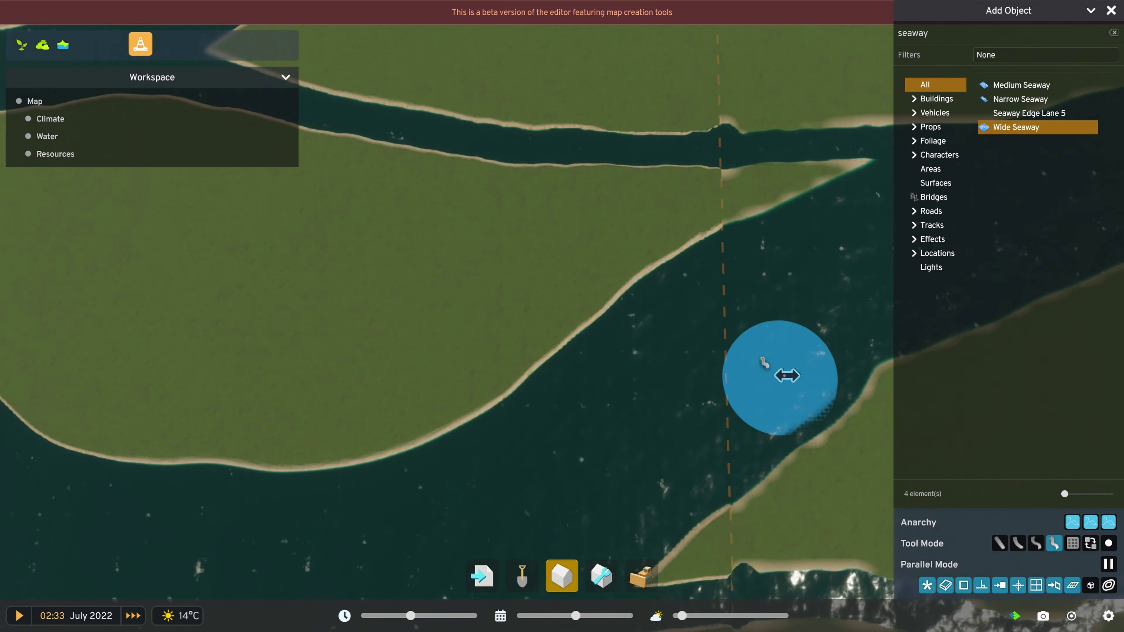
{"action": "left_click", "coordinate": [603, 438]}
{"action": "key", "text": "s"}
{"action": "key", "text": "a"}
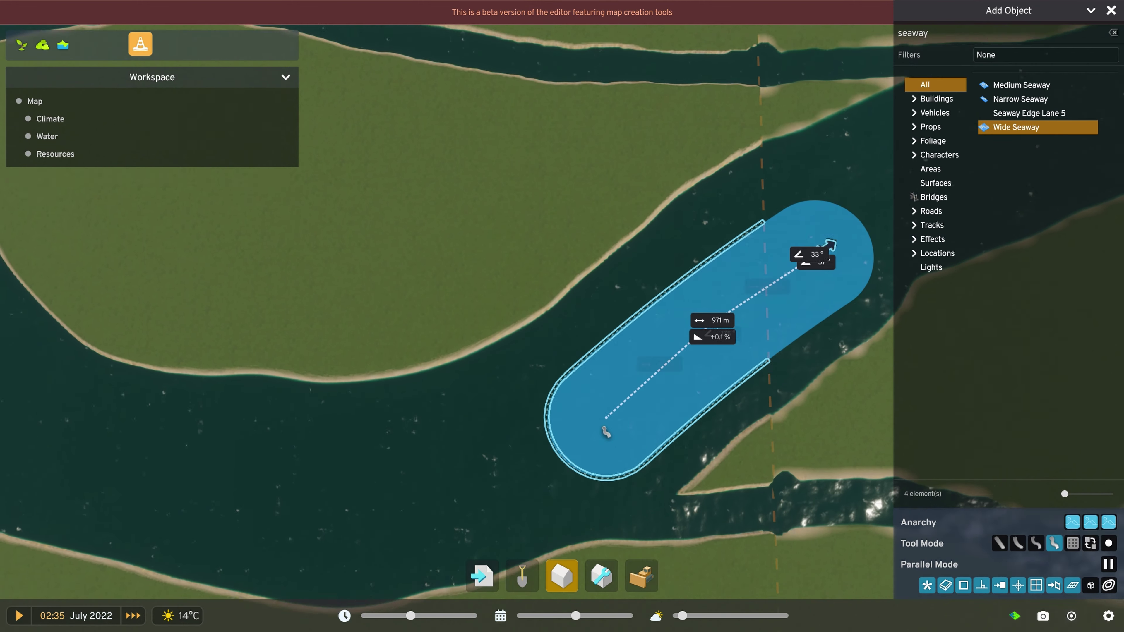
{"action": "left_click", "coordinate": [712, 262]}
{"action": "key", "text": "a"}
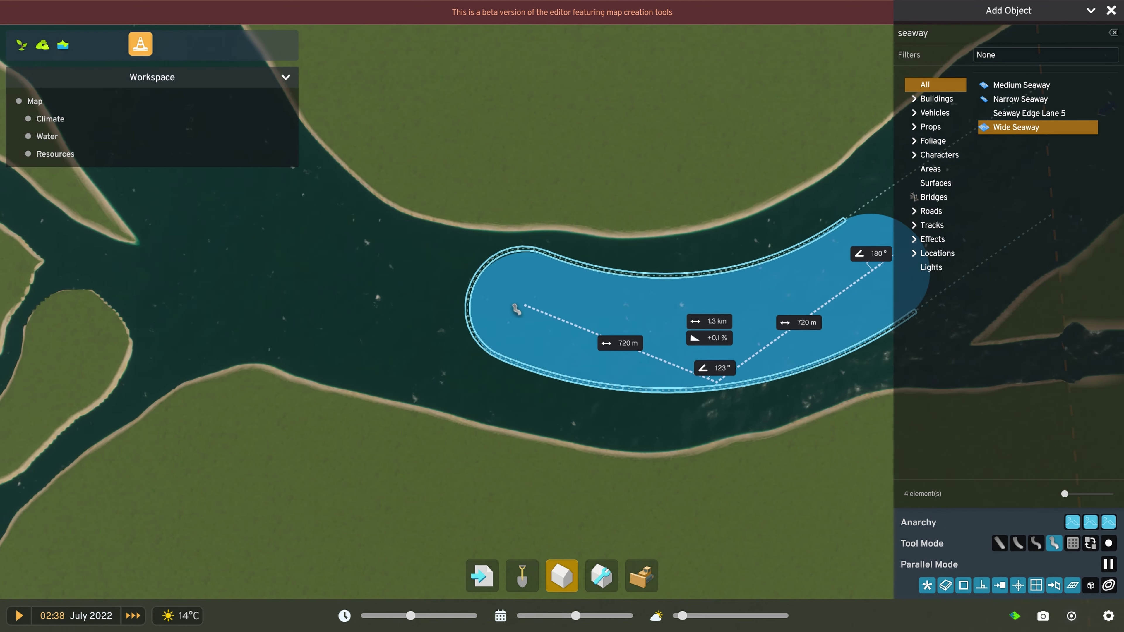
Extend the Wide Seaway around the large island with two curved segments of about 1.3 km and 1.7 km.
{"action": "left_click", "coordinate": [483, 324]}
{"action": "scroll", "coordinate": [484, 324], "scroll_direction": "down", "scroll_amount": 3}
{"action": "key", "text": "a"}
{"action": "key", "text": "w"}
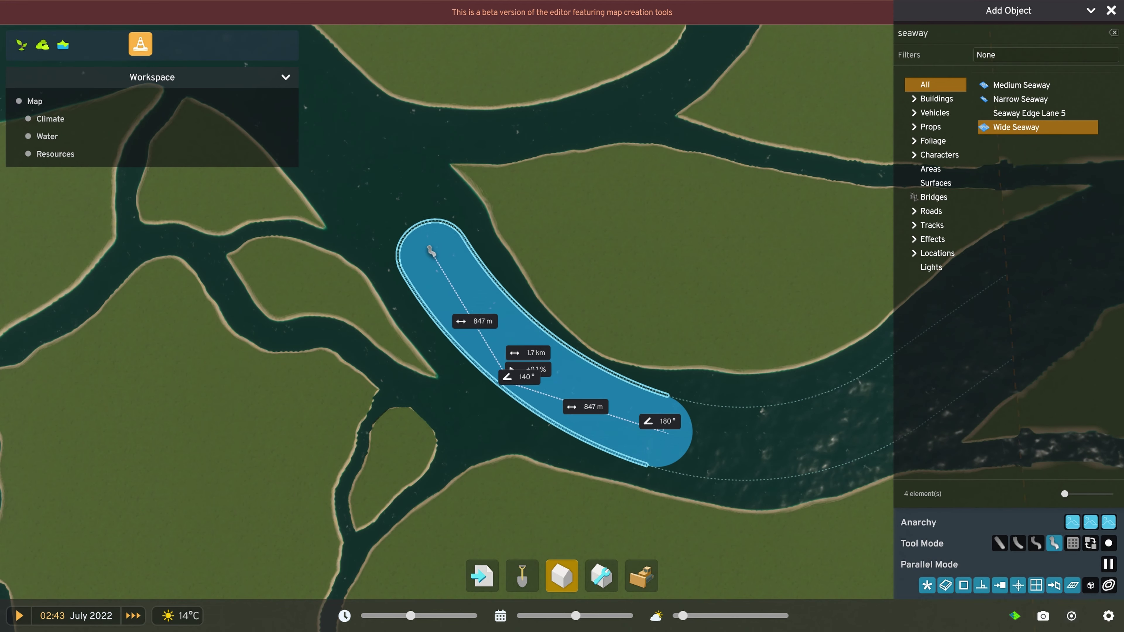
{"action": "left_click", "coordinate": [413, 225]}
{"action": "key", "text": "a"}
{"action": "key", "text": "w"}
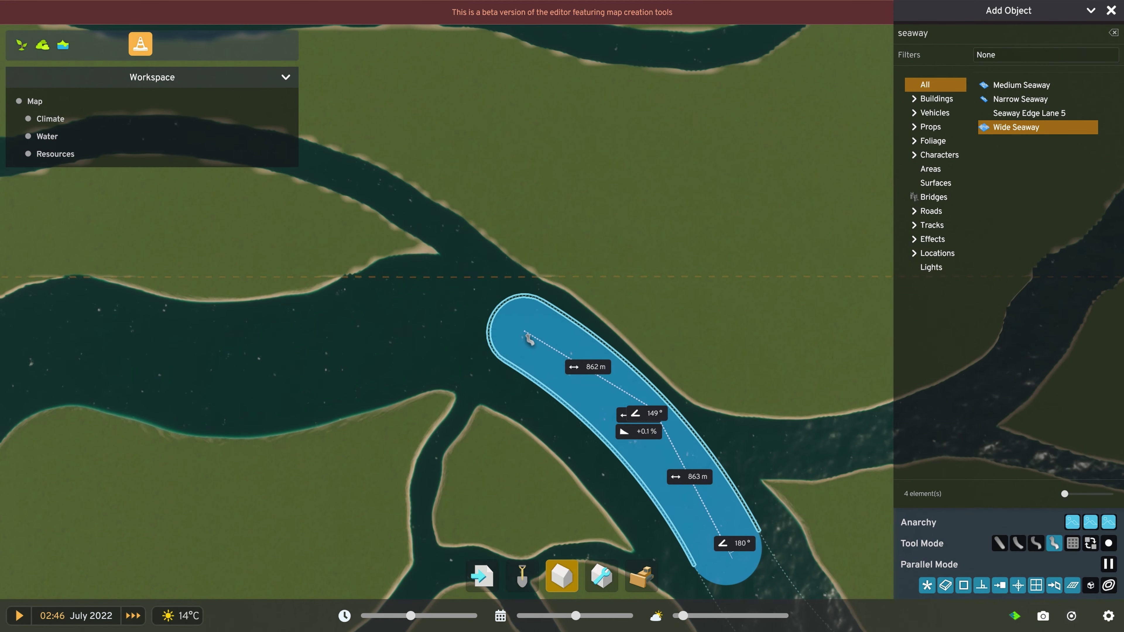
Continue the Wide Seaway past the side-channel junctions near the dashed border, ending with a curved segment about 1.3 km long.
{"action": "left_click", "coordinate": [556, 370]}
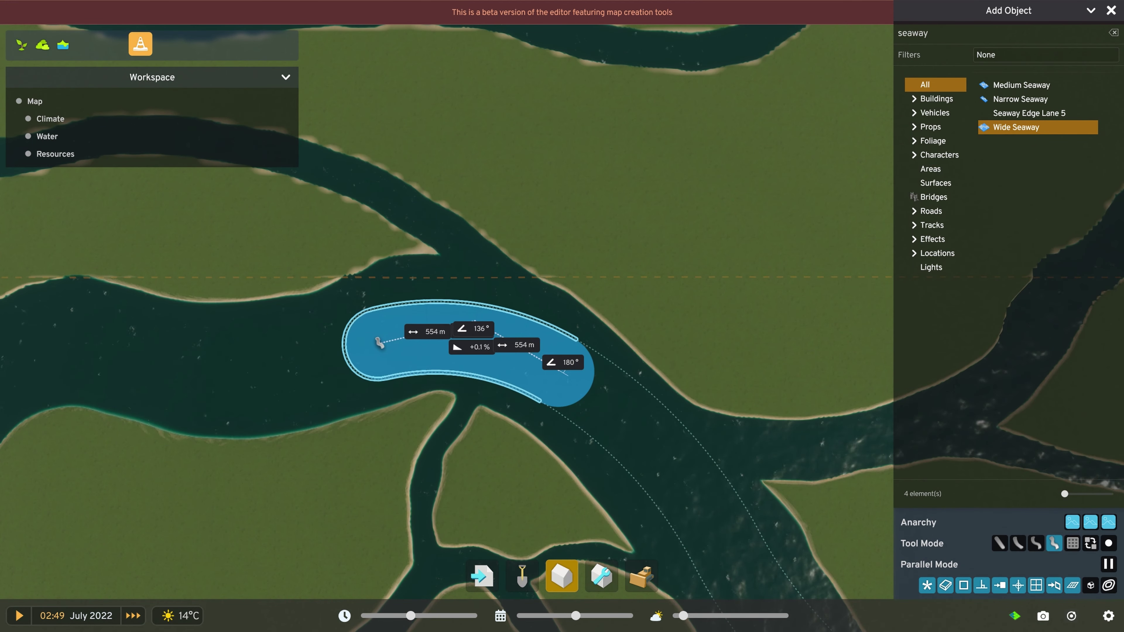
{"action": "left_click", "coordinate": [373, 343]}
{"action": "key", "text": "a"}
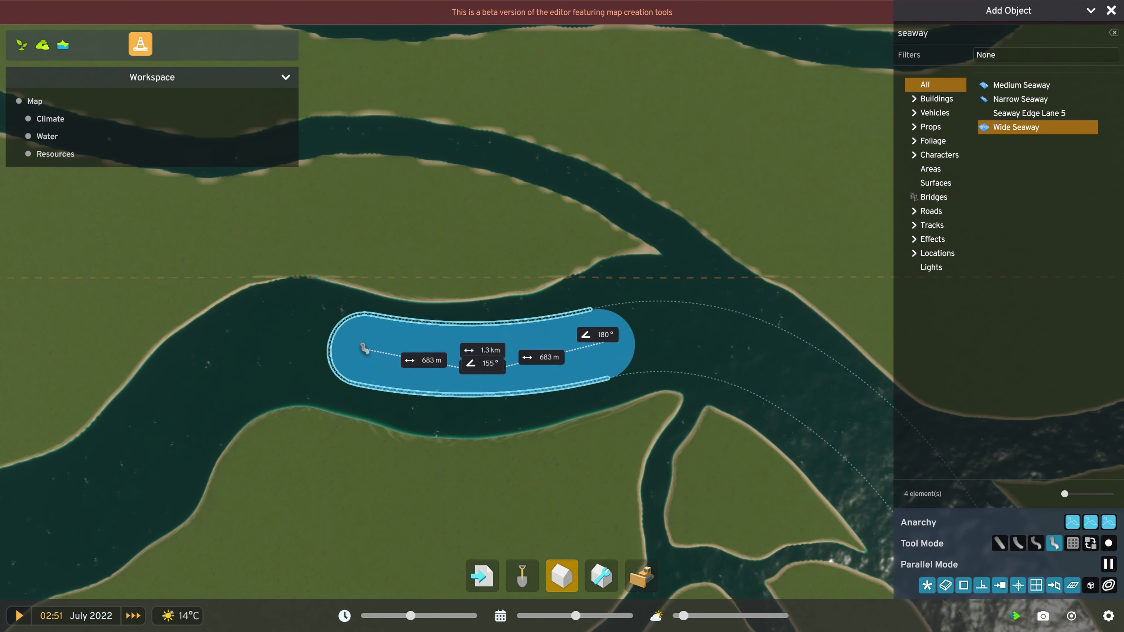
{"action": "left_click", "coordinate": [352, 344]}
Continue the Wide Seaway around the sharp river bend and along the diagonal reach with three curved segments, the first about 1.3 km long.
{"action": "key", "text": "a"}
{"action": "key", "text": "s"}
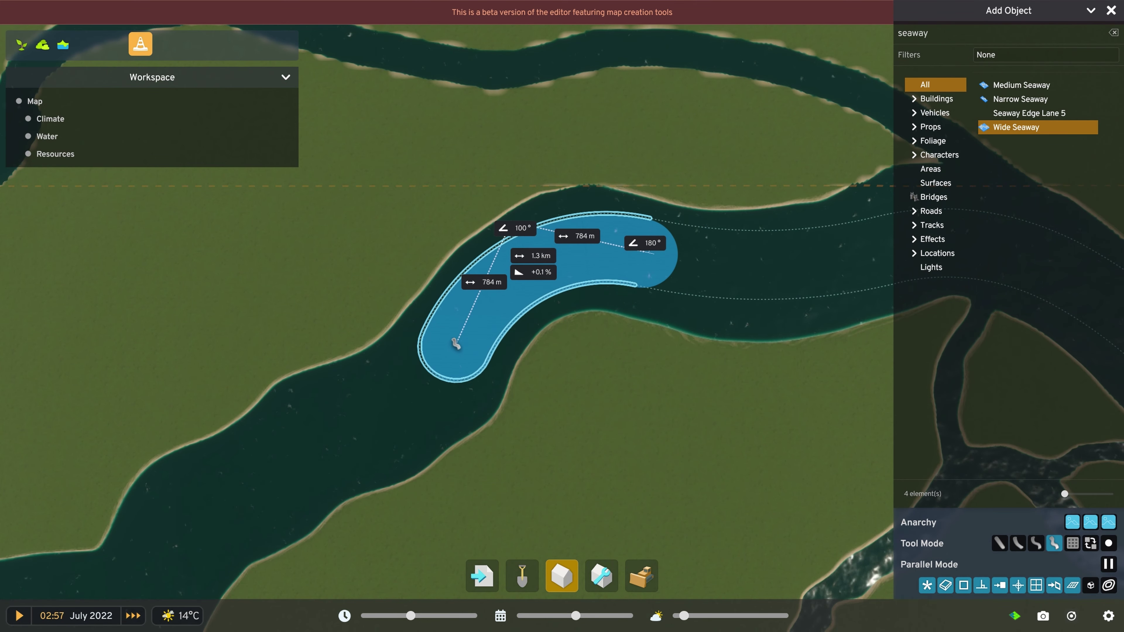
{"action": "left_click", "coordinate": [455, 349]}
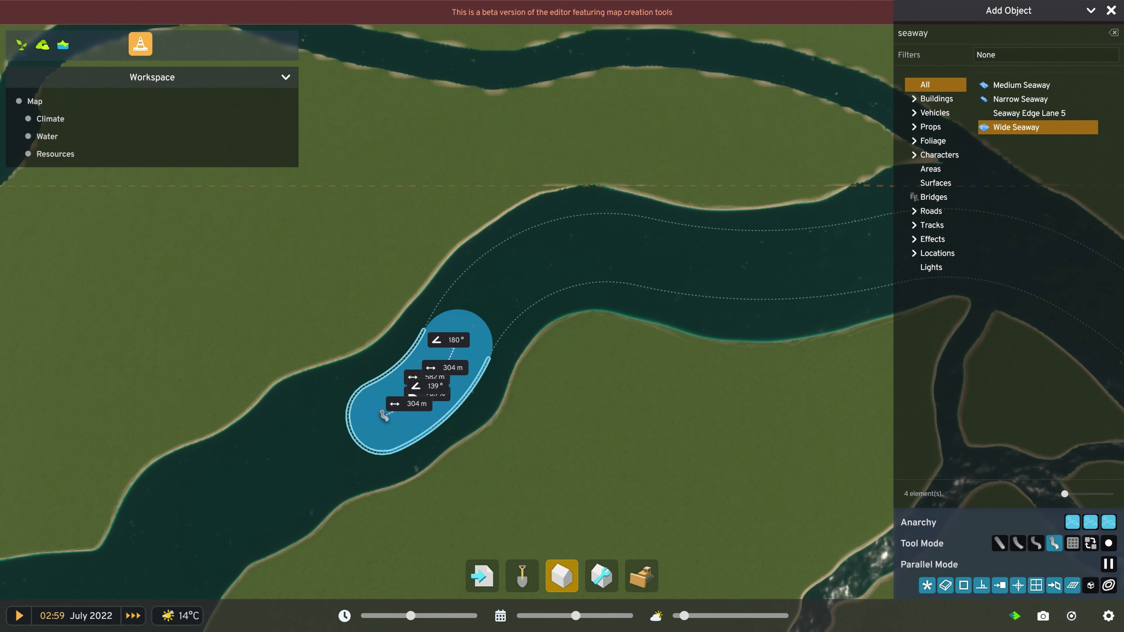
{"action": "left_click", "coordinate": [380, 408]}
{"action": "key", "text": "s"}
{"action": "key", "text": "a"}
{"action": "key", "text": "a"}
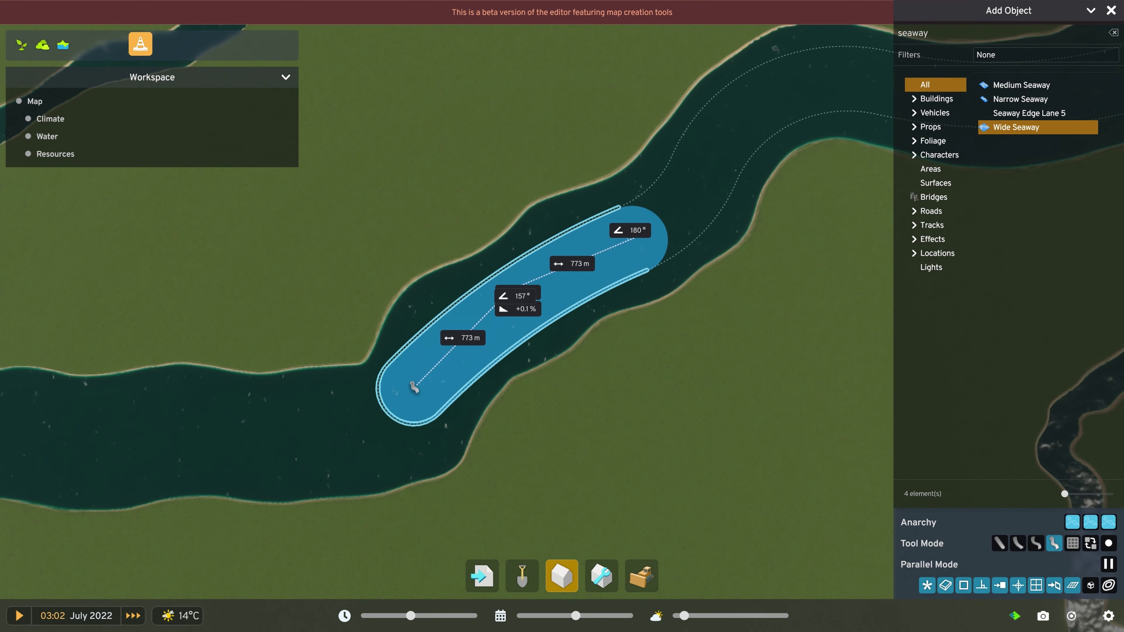
{"action": "left_click", "coordinate": [416, 381]}
Examine the seaway's course along the main river from a low angle, following it through the bends and islands.
{"action": "key", "text": "w"}
{"action": "key", "text": "a"}
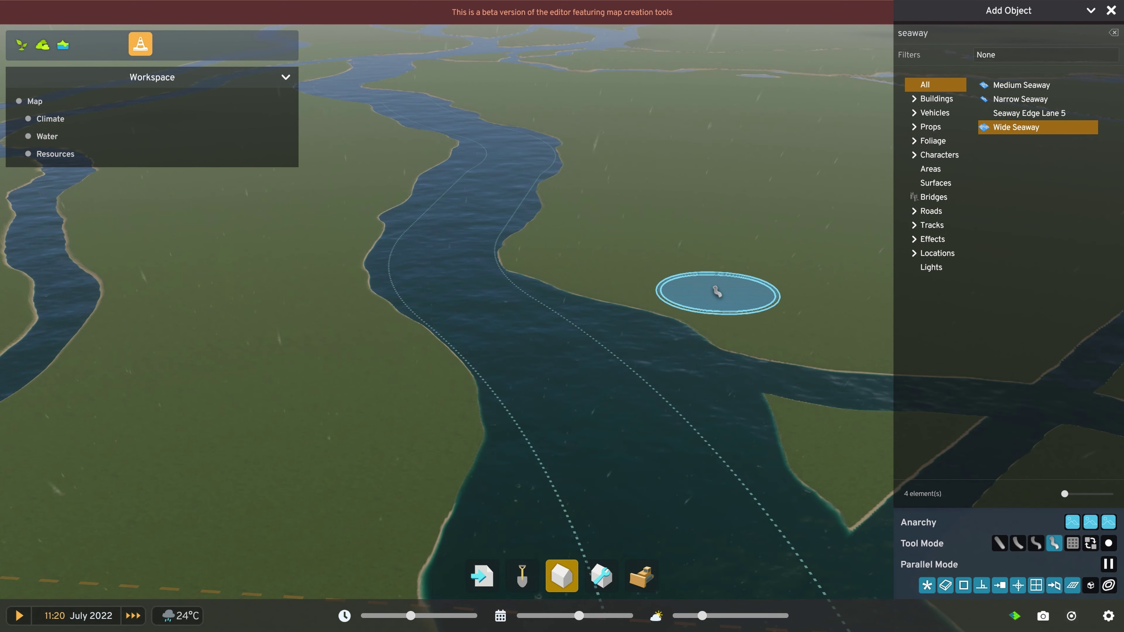
{"action": "key", "text": "w"}
{"action": "key", "text": "a"}
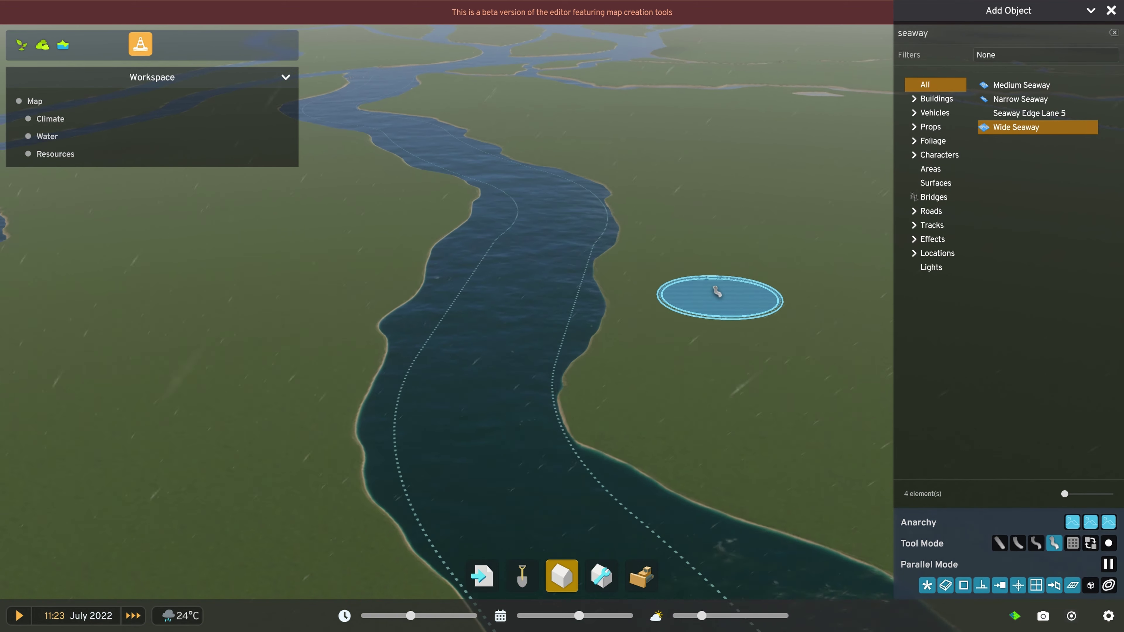
{"action": "key", "text": "w"}
{"action": "key", "text": "a"}
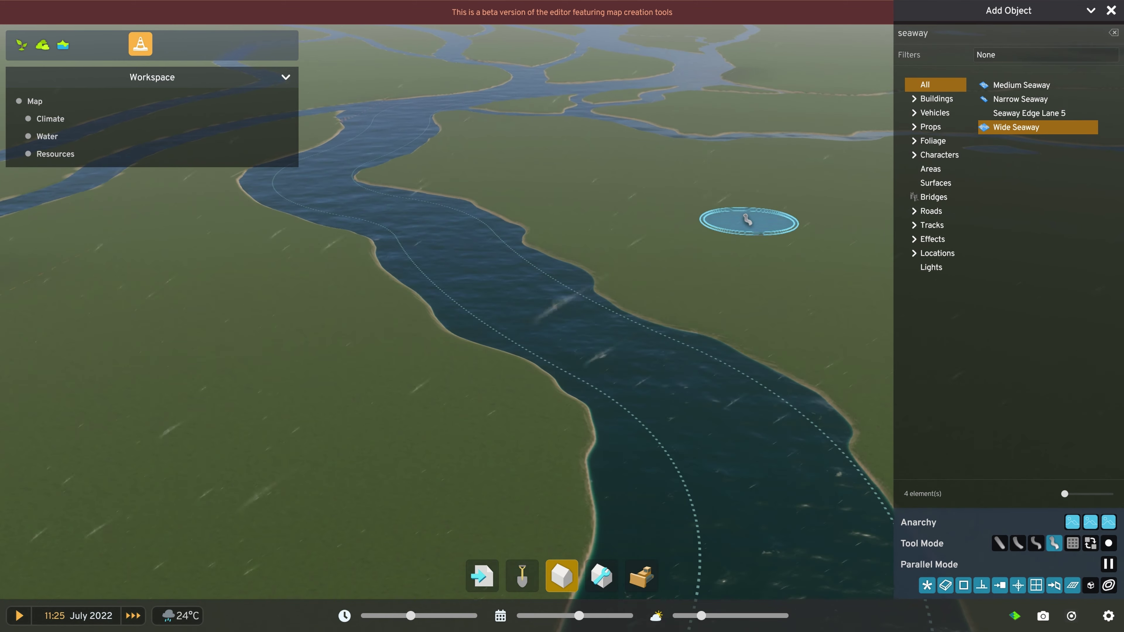
{"action": "key", "text": "w"}
{"action": "key", "text": "a"}
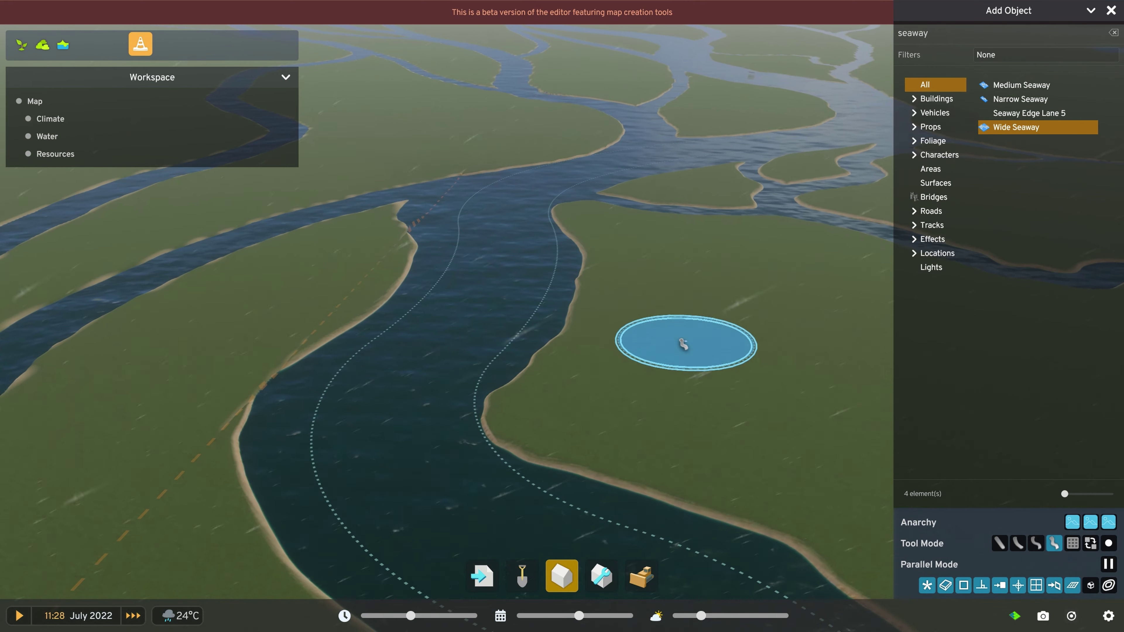
{"action": "key", "text": "w"}
{"action": "key", "text": "d"}
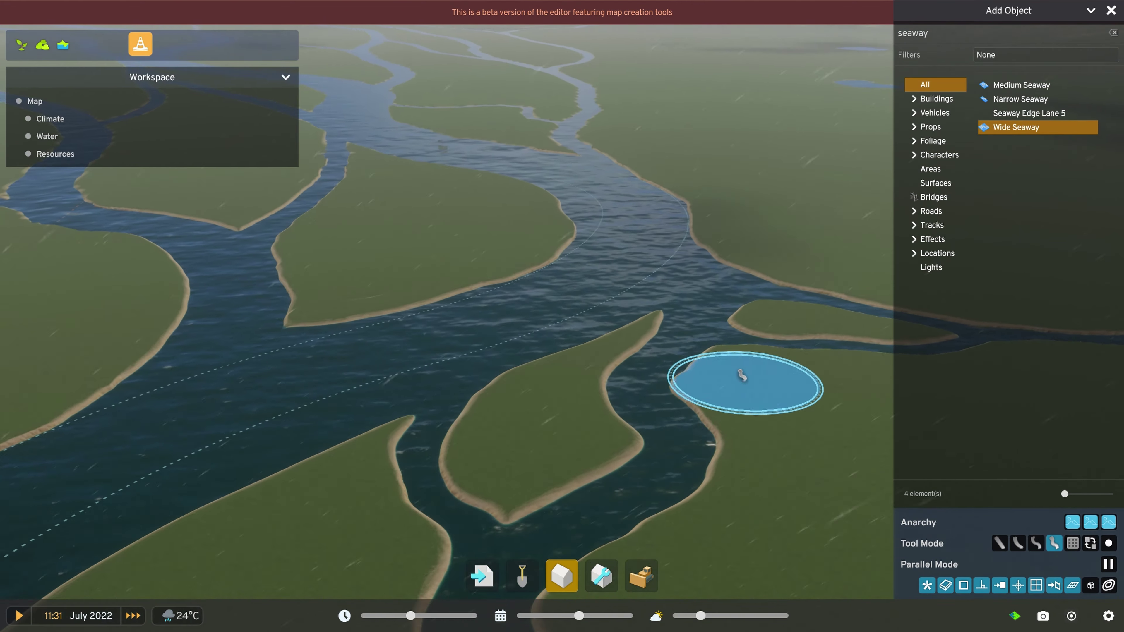
{"action": "key", "text": "e"}
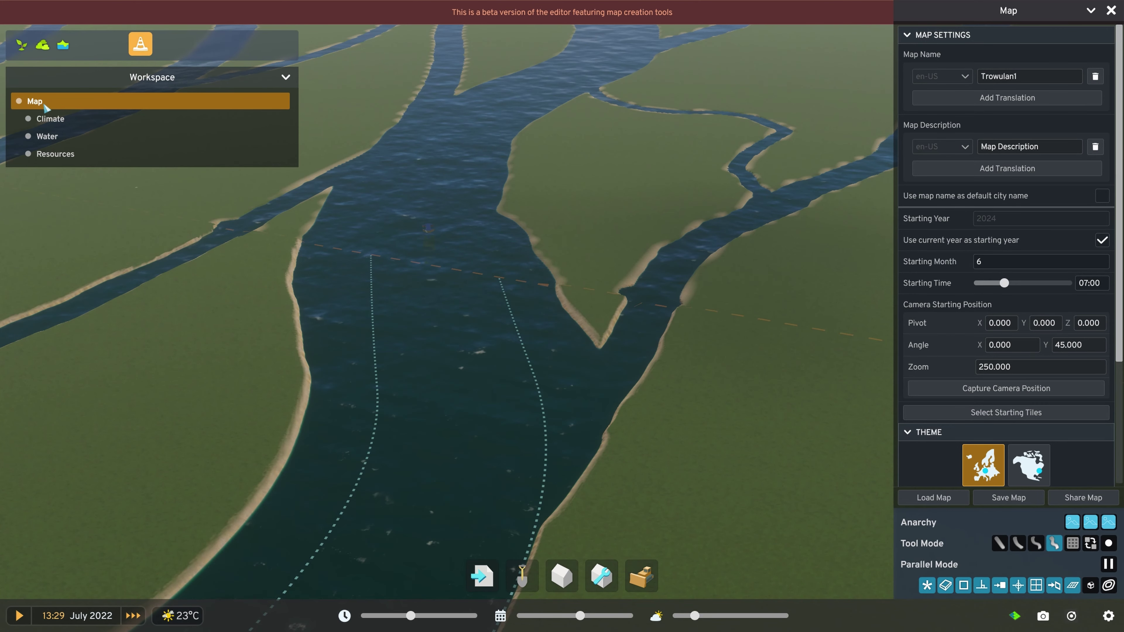
Save the map as Trowulan1, overwriting the existing map of that name.
{"action": "left_click", "coordinate": [1008, 497]}
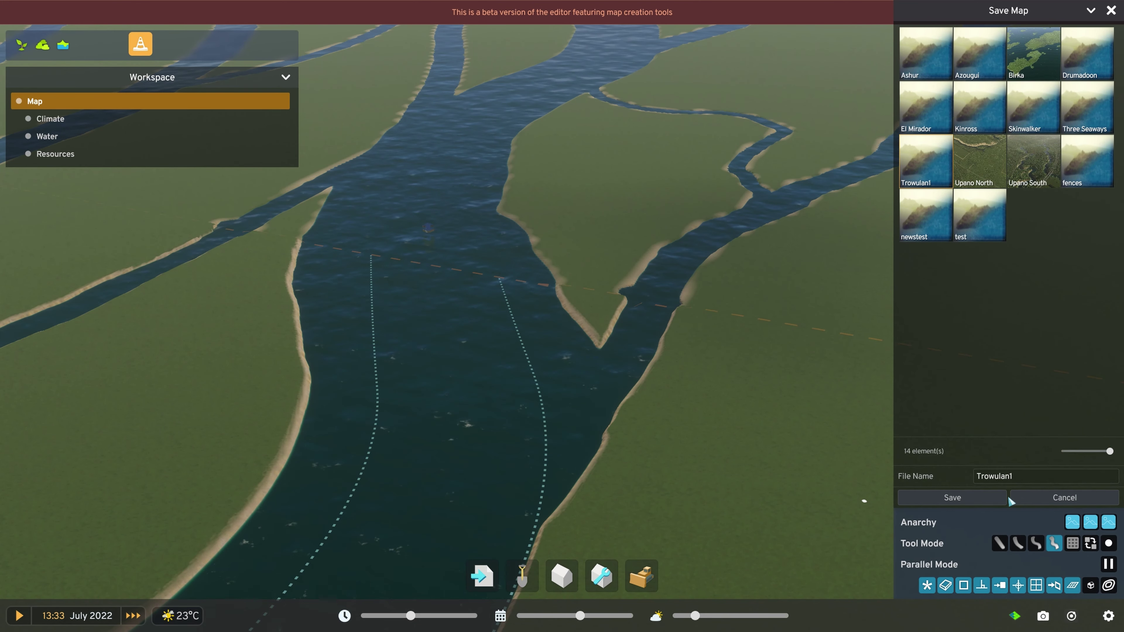
{"action": "left_click", "coordinate": [990, 496]}
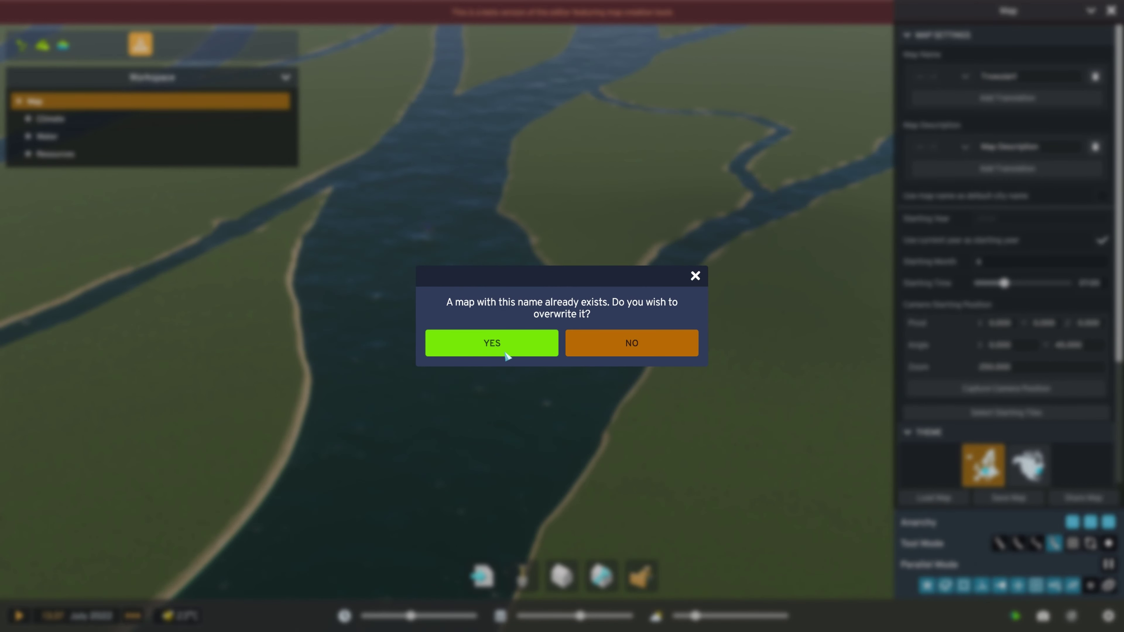
{"action": "left_click", "coordinate": [502, 344]}
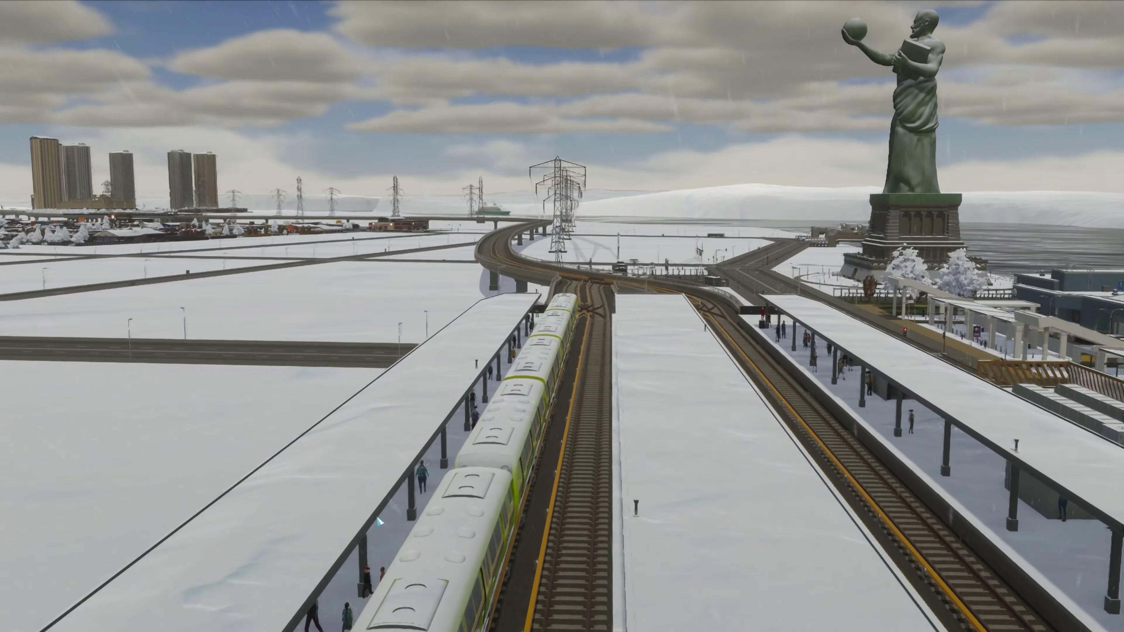
Examine the winding river and the straight canals branching from it inside the dashed map border.
{"action": "scroll", "coordinate": [377, 518], "scroll_direction": "up", "scroll_amount": 2}
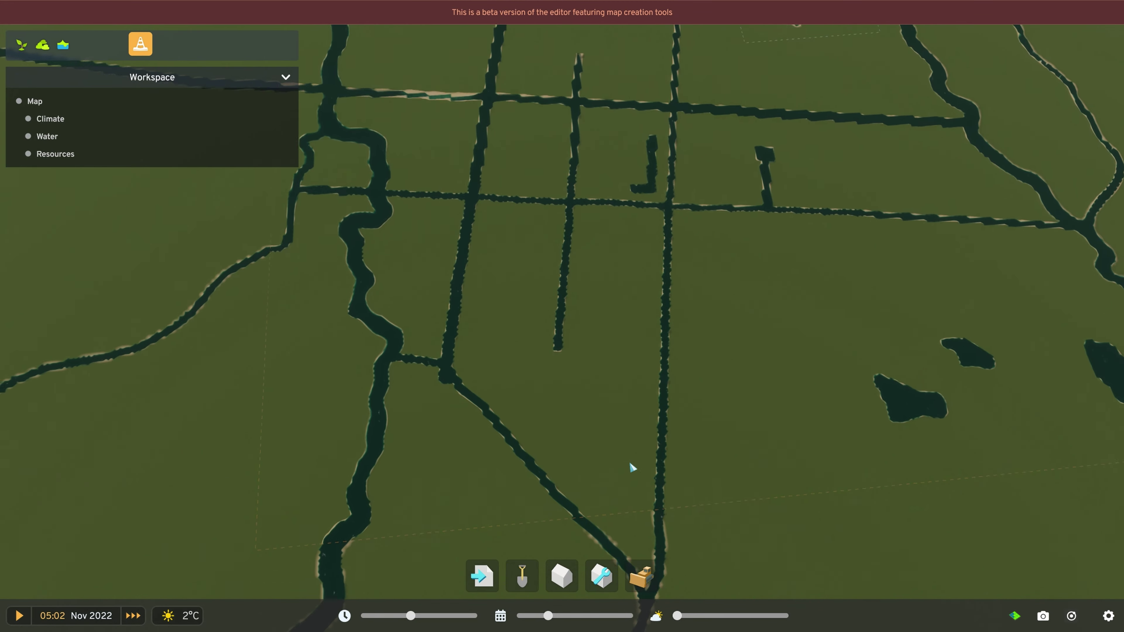
{"action": "key", "text": "w"}
{"action": "scroll", "coordinate": [632, 468], "scroll_direction": "up", "scroll_amount": 4}
{"action": "key", "text": "a"}
{"action": "key", "text": "s"}
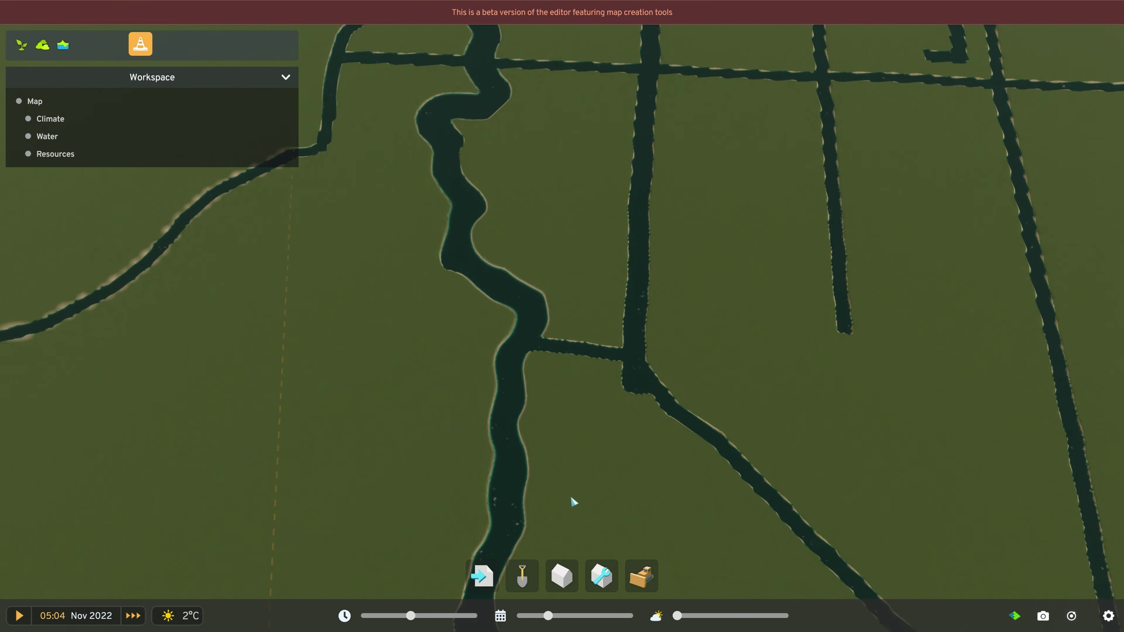
{"action": "key", "text": "a"}
{"action": "key", "text": "s"}
{"action": "scroll", "coordinate": [568, 505], "scroll_direction": "up", "scroll_amount": 3}
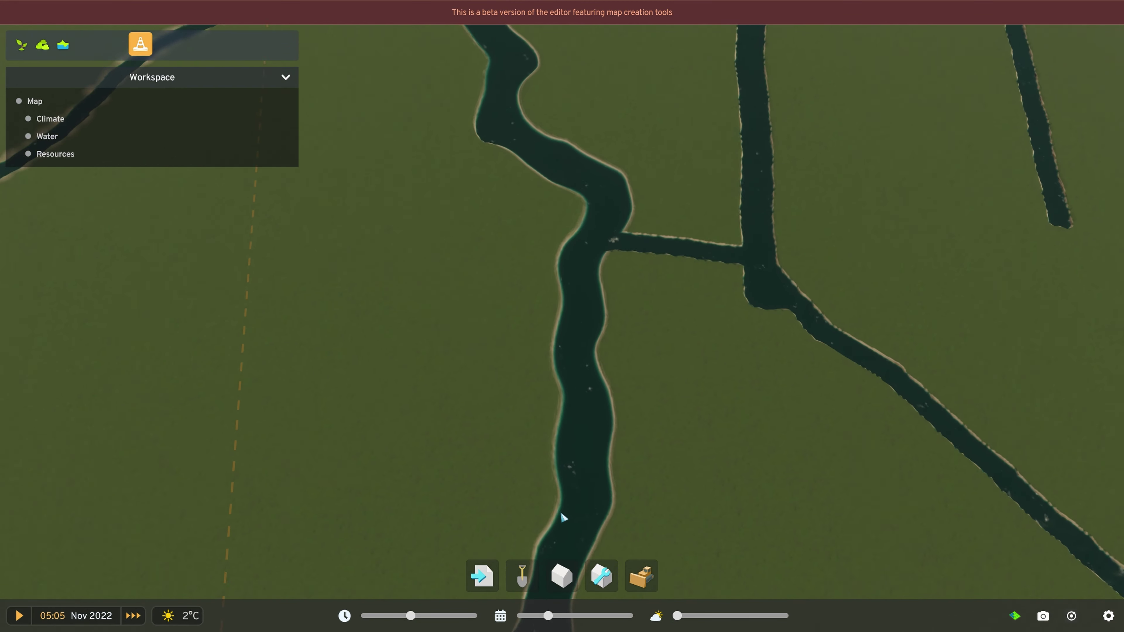
{"action": "middle_click_drag", "start_coordinate": [562, 519], "coordinate": [713, 456]}
{"action": "key", "text": "w"}
{"action": "scroll", "coordinate": [714, 459], "scroll_direction": "down", "scroll_amount": 5}
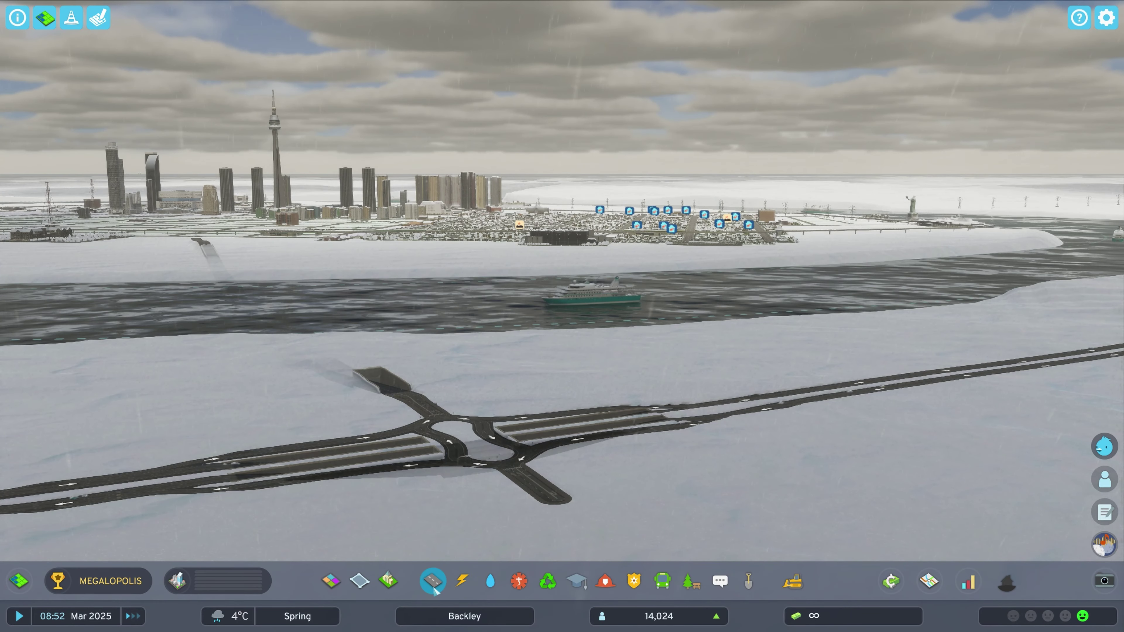
In the Backley city, draw a straight road at 0 m elevation from the stub beside the highway roundabout to the dashed city limit.
{"action": "left_click", "coordinate": [433, 581]}
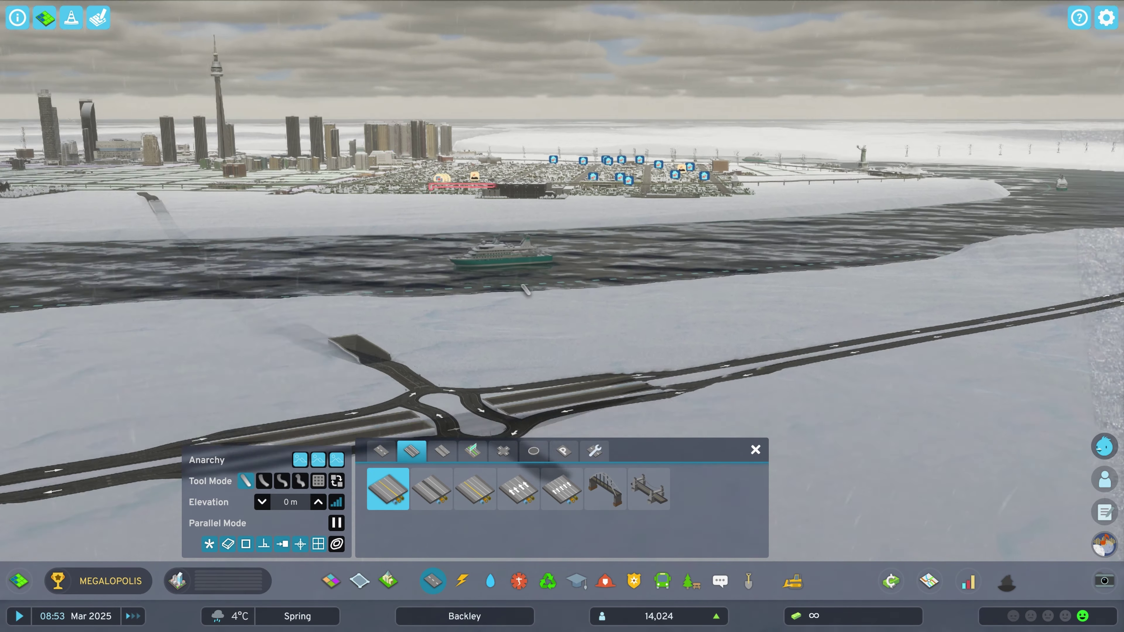
{"action": "middle_click_drag", "start_coordinate": [575, 412], "coordinate": [672, 489]}
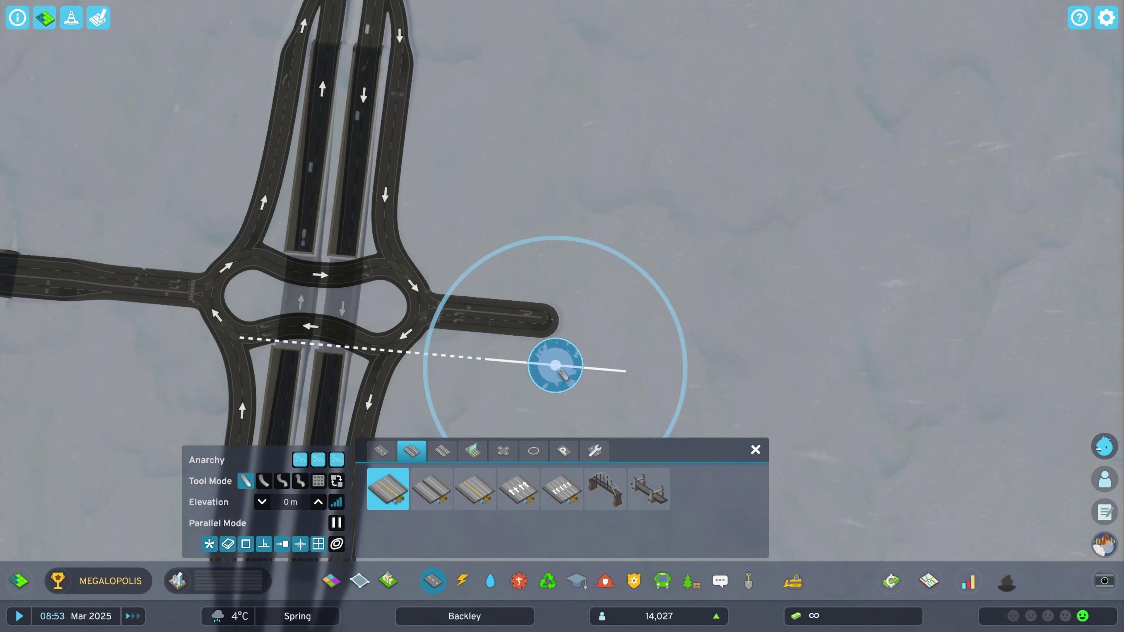
{"action": "middle_click_drag", "start_coordinate": [559, 372], "coordinate": [677, 409]}
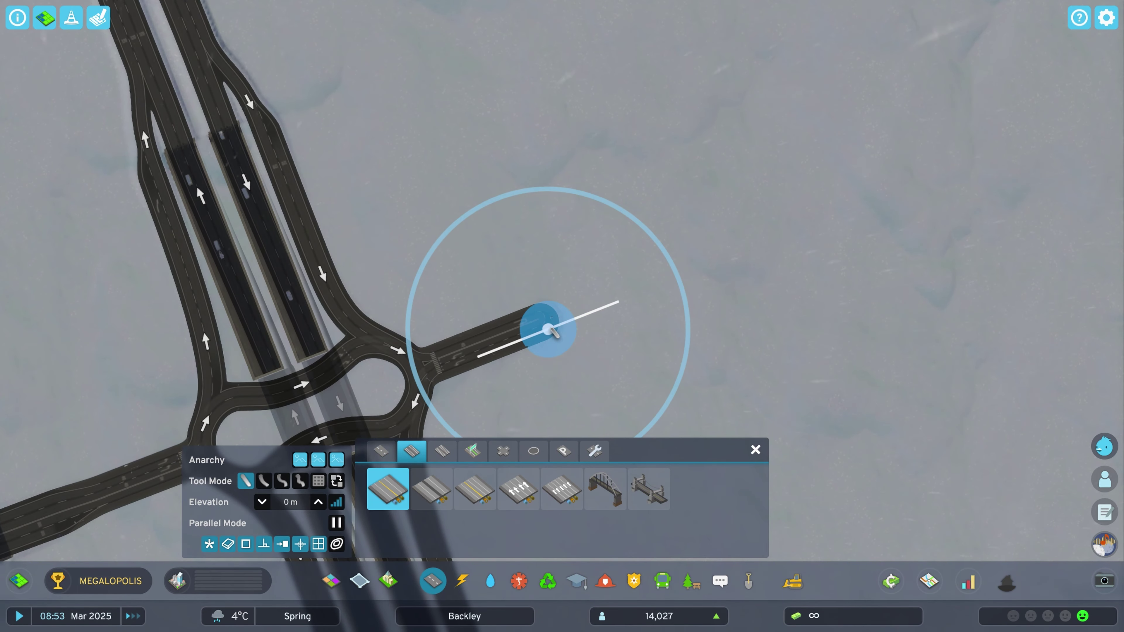
{"action": "scroll", "coordinate": [547, 327], "scroll_direction": "up", "scroll_amount": 5}
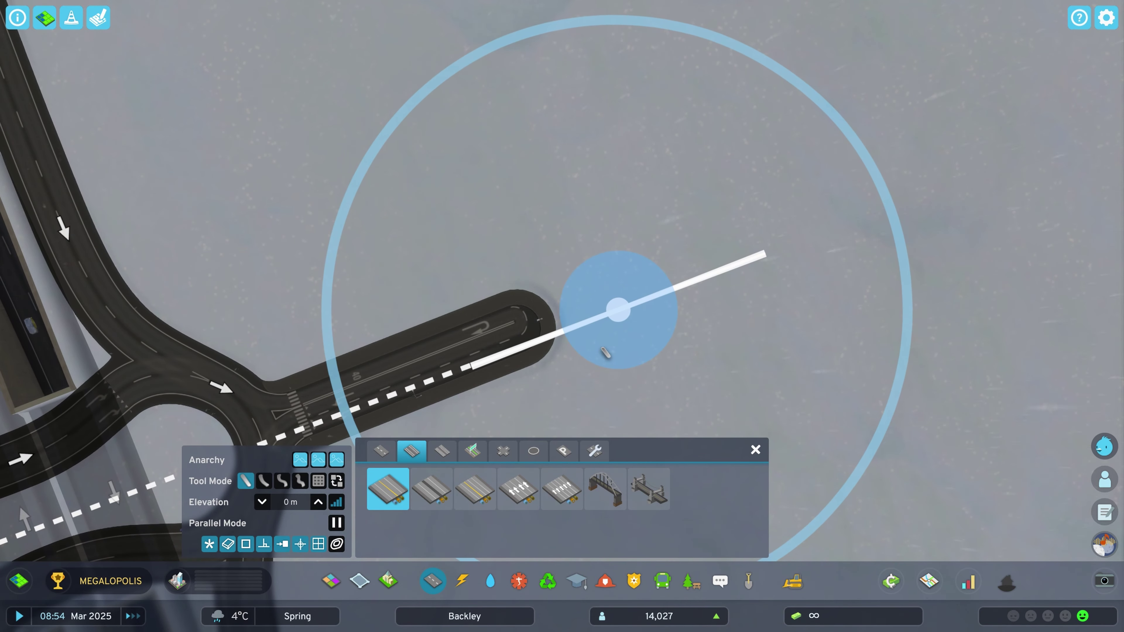
{"action": "left_click", "coordinate": [534, 343]}
{"action": "scroll", "coordinate": [533, 343], "scroll_direction": "down", "scroll_amount": 10}
{"action": "key", "text": "d"}
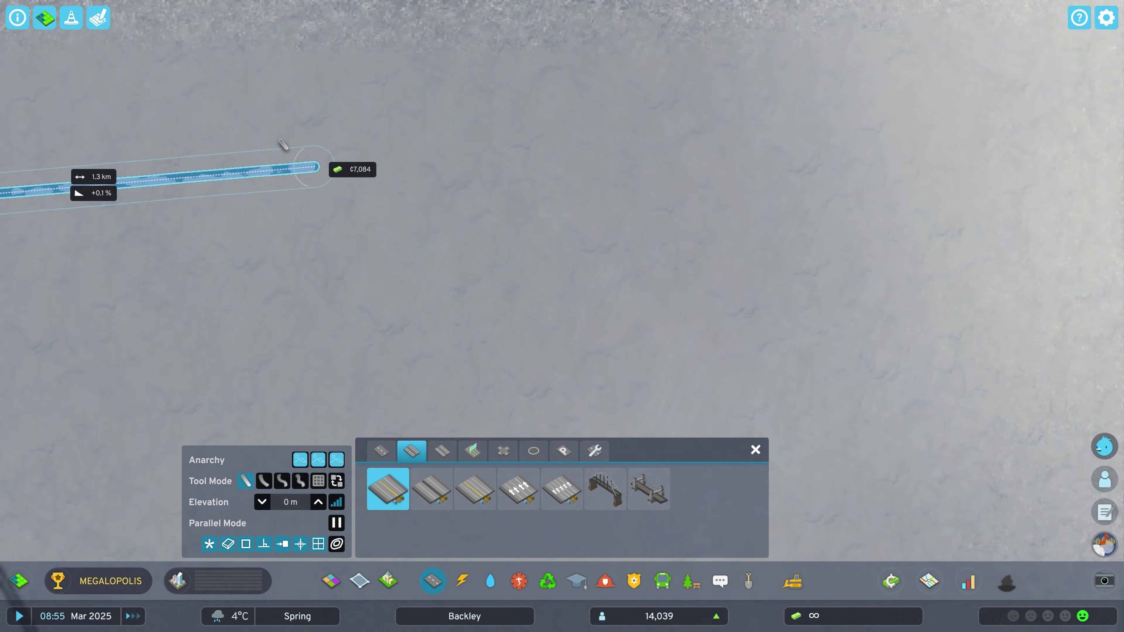
{"action": "scroll", "coordinate": [319, 177], "scroll_direction": "down", "scroll_amount": 5}
{"action": "key", "text": "w"}
{"action": "middle_click_drag", "start_coordinate": [352, 196], "coordinate": [602, 100]}
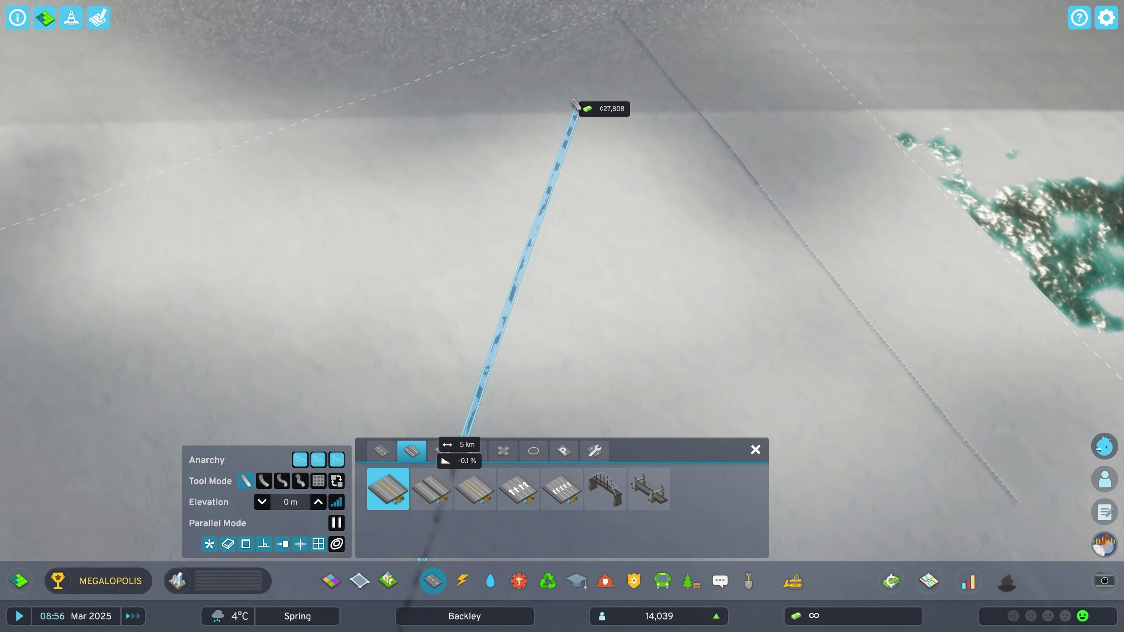
{"action": "key", "text": "w"}
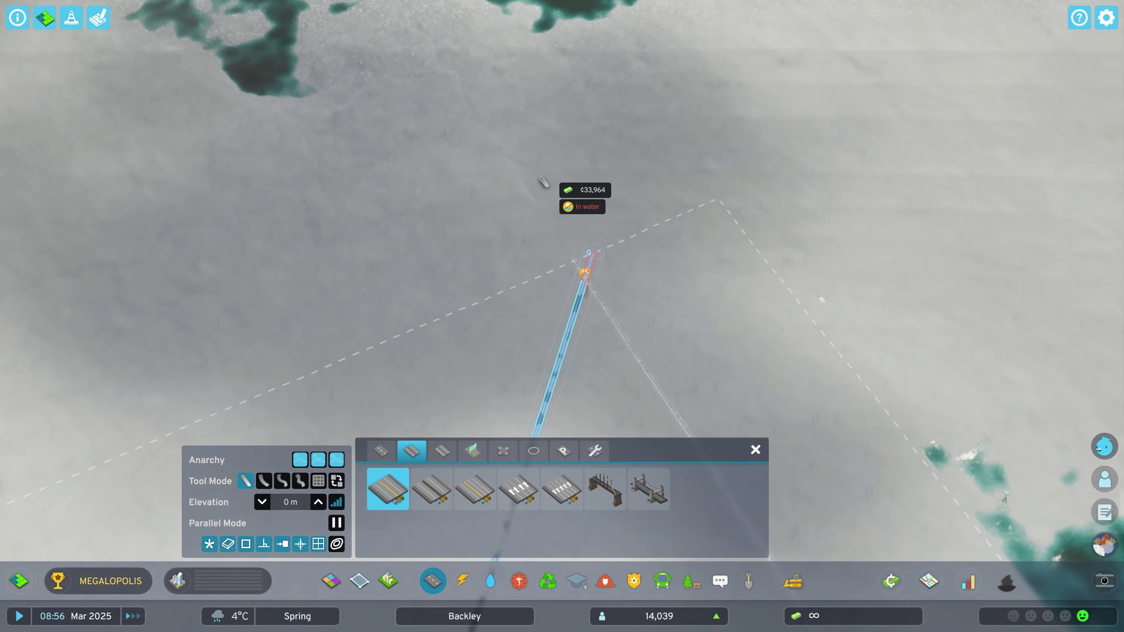
{"action": "scroll", "coordinate": [542, 241], "scroll_direction": "up", "scroll_amount": 5}
{"action": "middle_click_drag", "start_coordinate": [543, 243], "coordinate": [405, 262]}
{"action": "scroll", "coordinate": [550, 246], "scroll_direction": "up", "scroll_amount": 5}
{"action": "scroll", "coordinate": [553, 250], "scroll_direction": "up", "scroll_amount": 2}
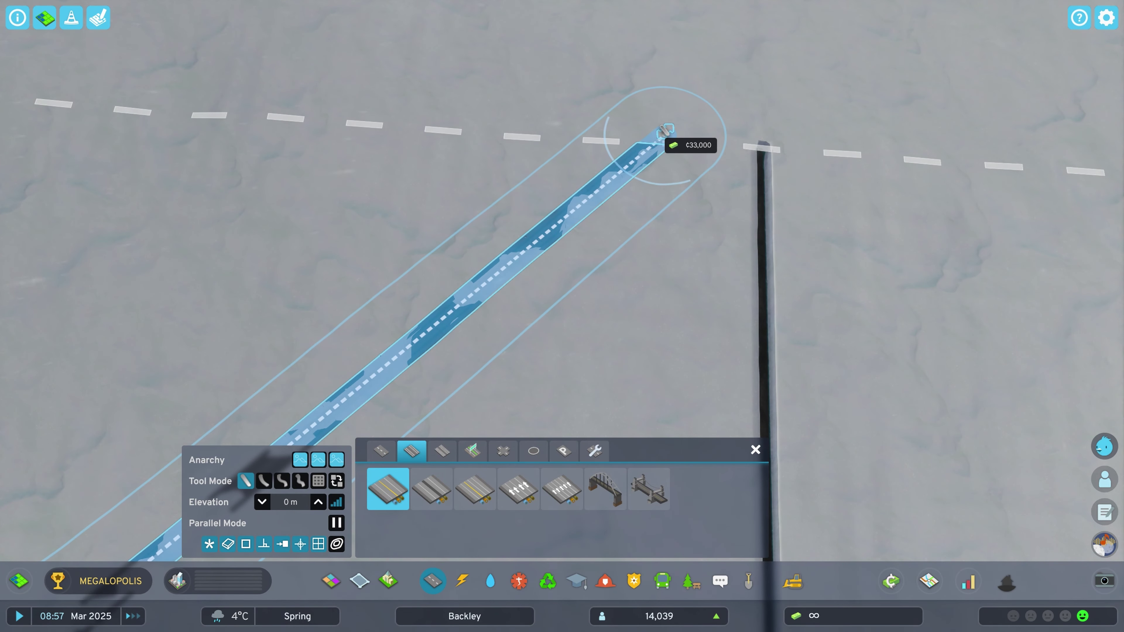
{"action": "left_click", "coordinate": [666, 131]}
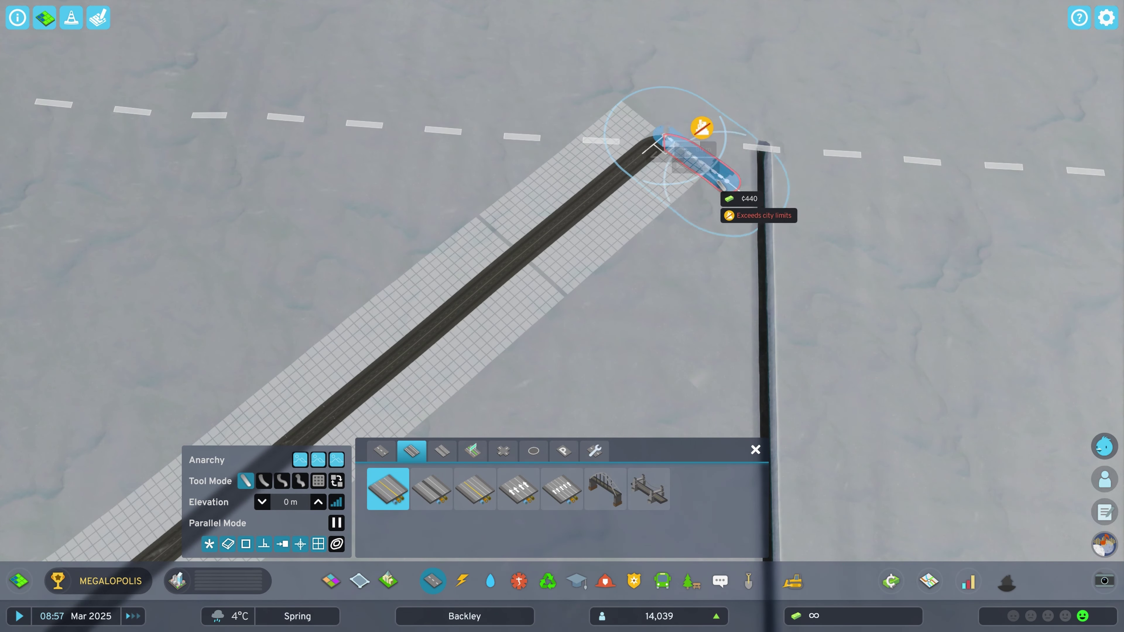
Close the road tool and examine the outside connection marker where the road ends at the dashed city limit.
{"action": "key", "text": "w"}
{"action": "scroll", "coordinate": [703, 239], "scroll_direction": "up", "scroll_amount": 5}
{"action": "middle_click_drag", "start_coordinate": [703, 226], "coordinate": [652, 189]}
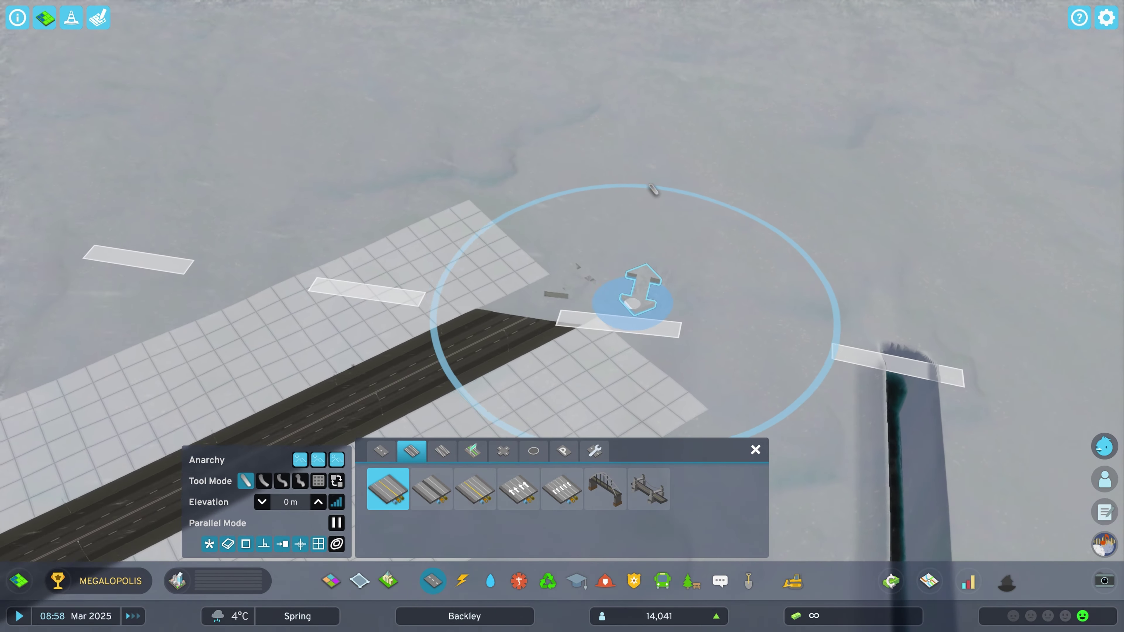
{"action": "key", "text": "Escape"}
{"action": "middle_click_drag", "start_coordinate": [732, 277], "coordinate": [406, 214]}
{"action": "key", "text": "a"}
{"action": "key", "text": "s"}
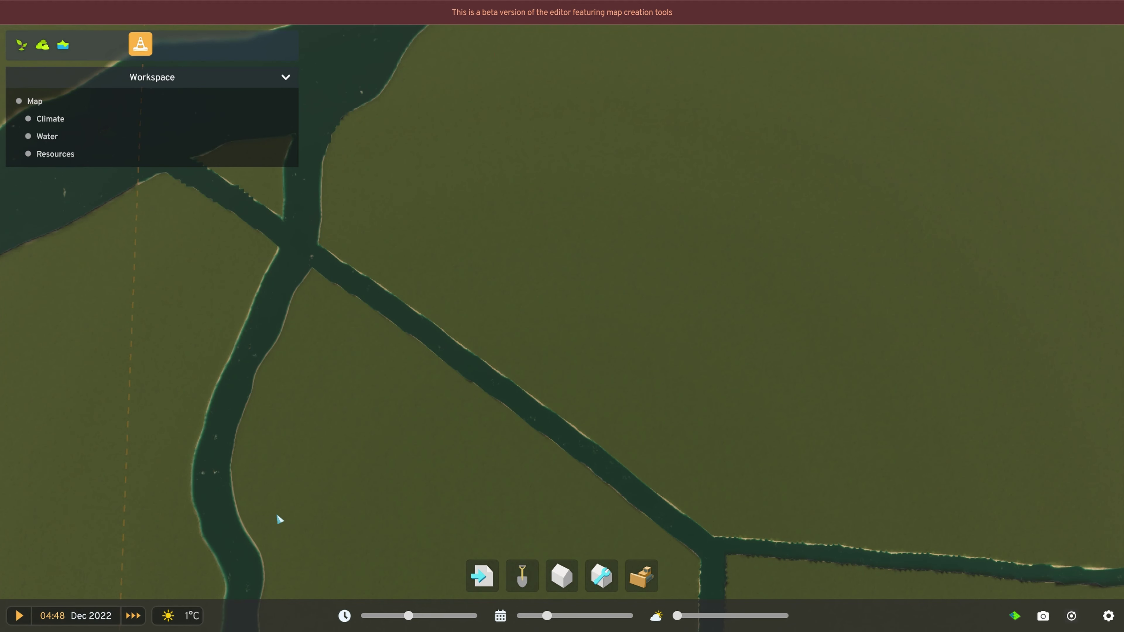
Choose the Double Train Track from the track objects for placing.
{"action": "left_click", "coordinate": [566, 572]}
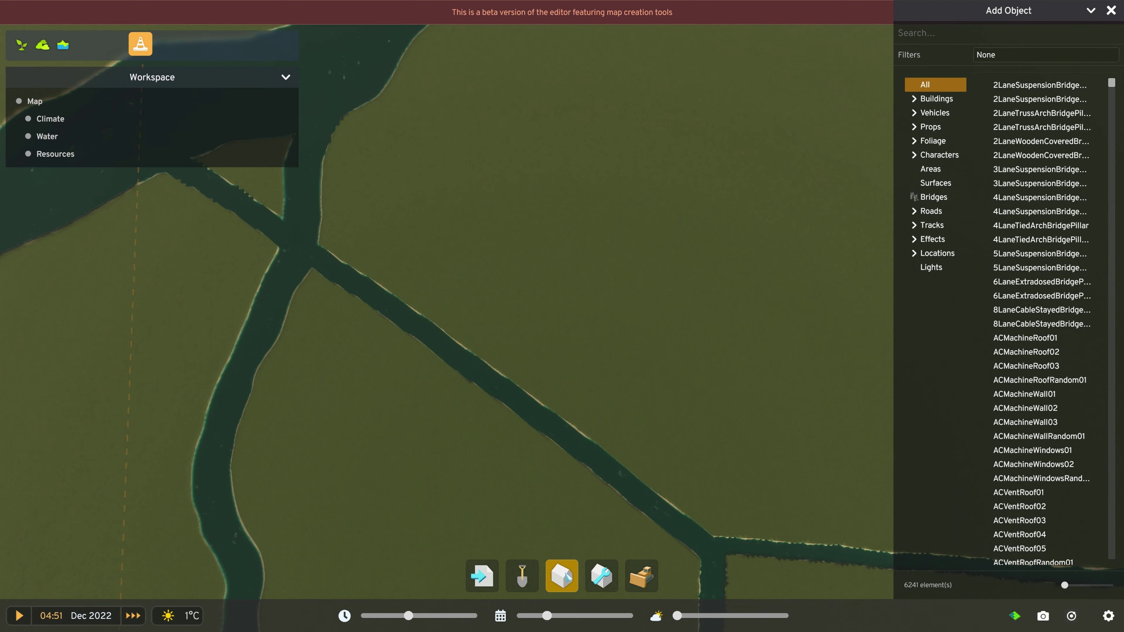
{"action": "left_click", "coordinate": [931, 226]}
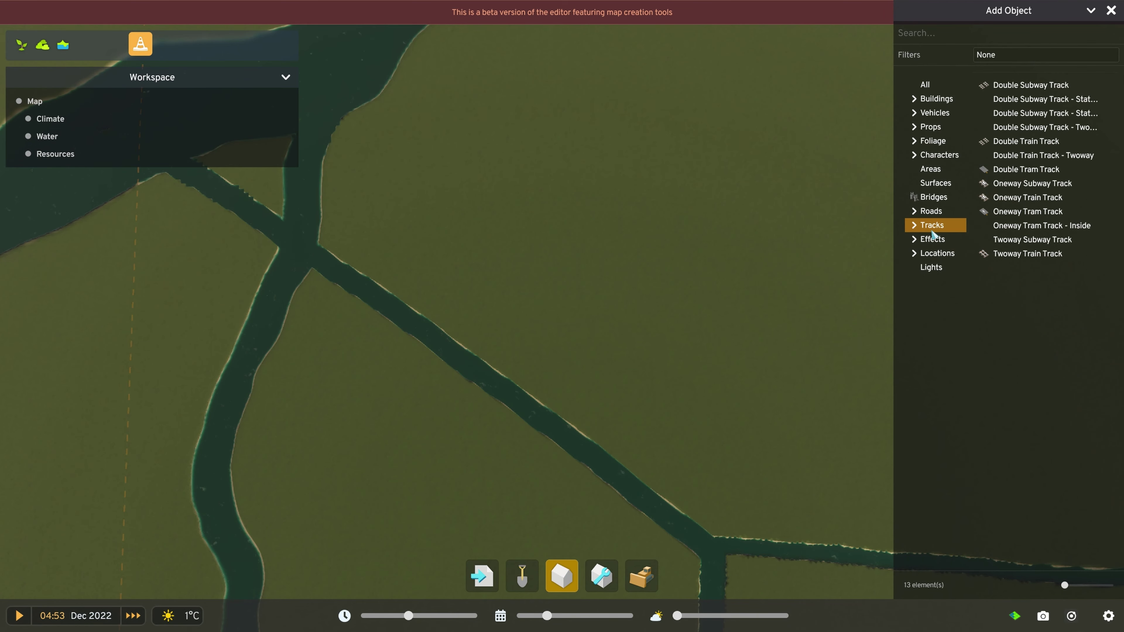
{"action": "key", "text": "d"}
{"action": "key", "text": "w"}
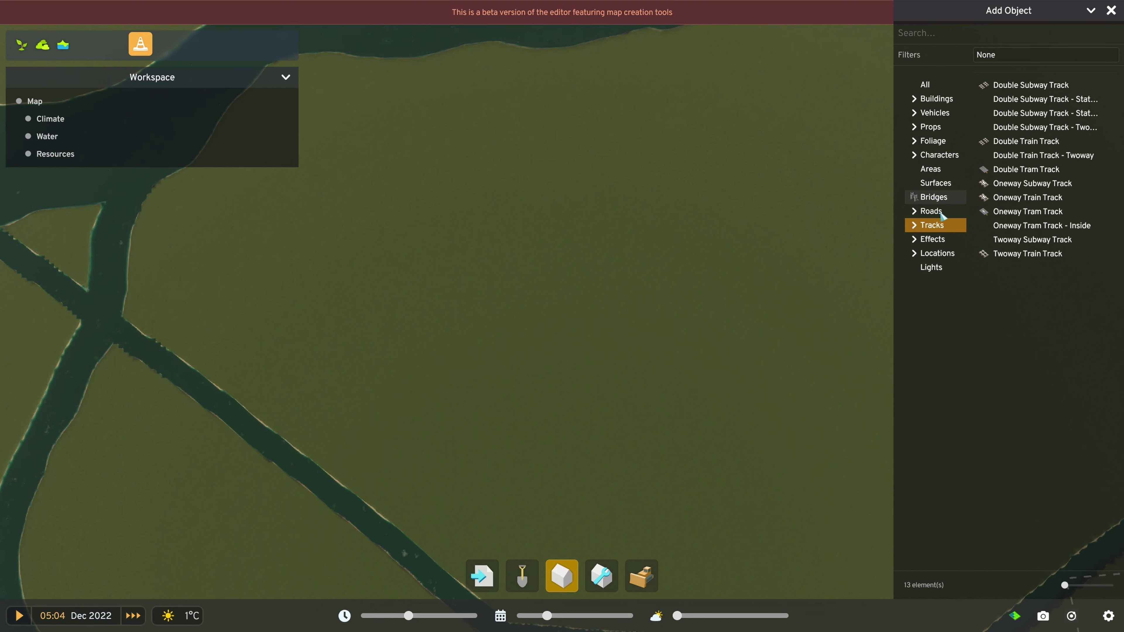
{"action": "key", "text": "w"}
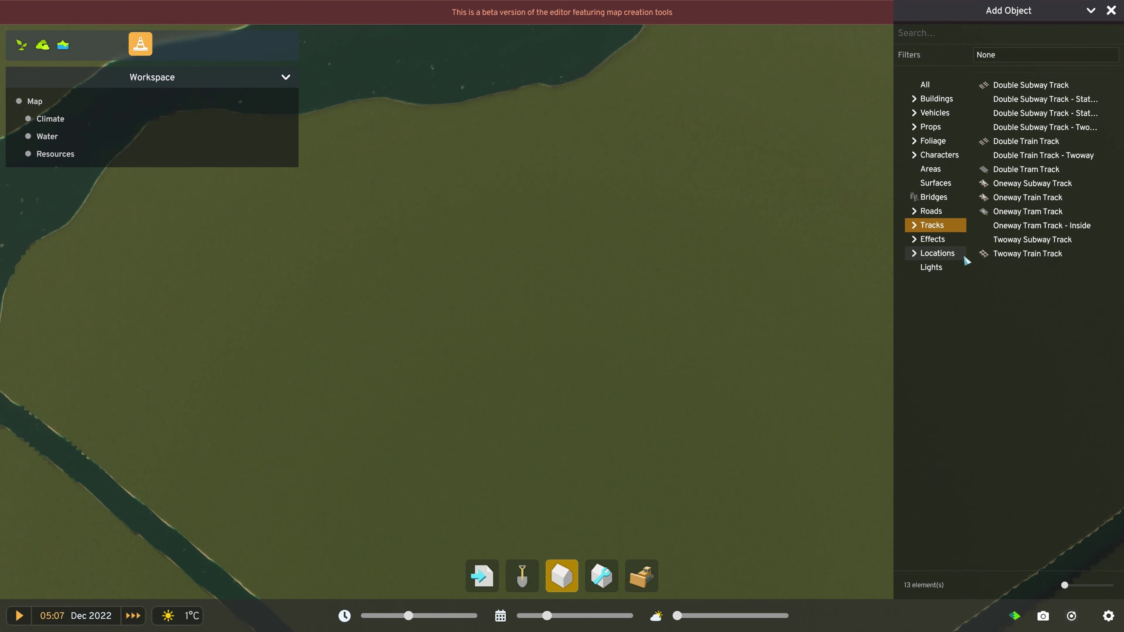
{"action": "left_click", "coordinate": [1034, 147]}
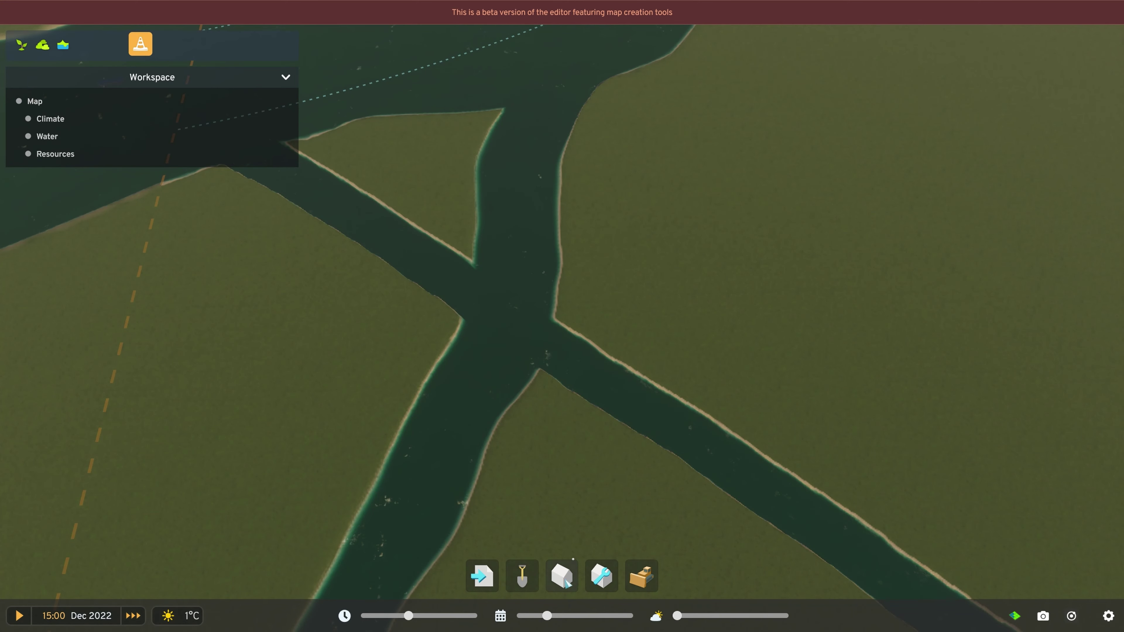
{"action": "left_click", "coordinate": [563, 577]}
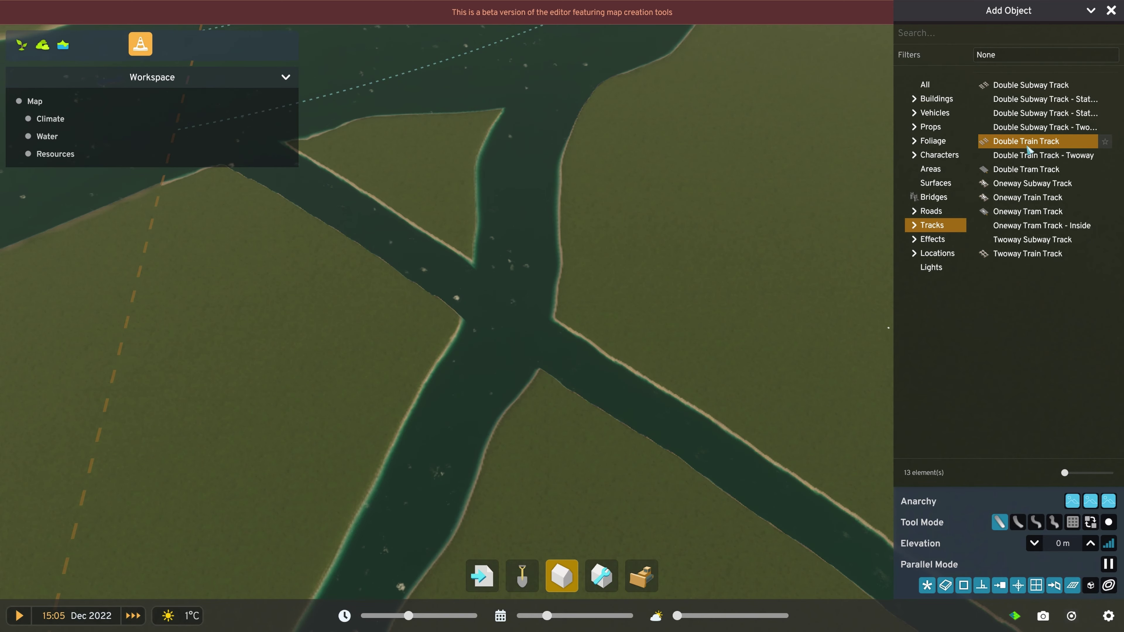
Draw a straight double train track at 10 m elevation from the dashed map border across both water channels to the far bank.
{"action": "key", "text": "a"}
{"action": "scroll", "coordinate": [622, 271], "scroll_direction": "up", "scroll_amount": 3}
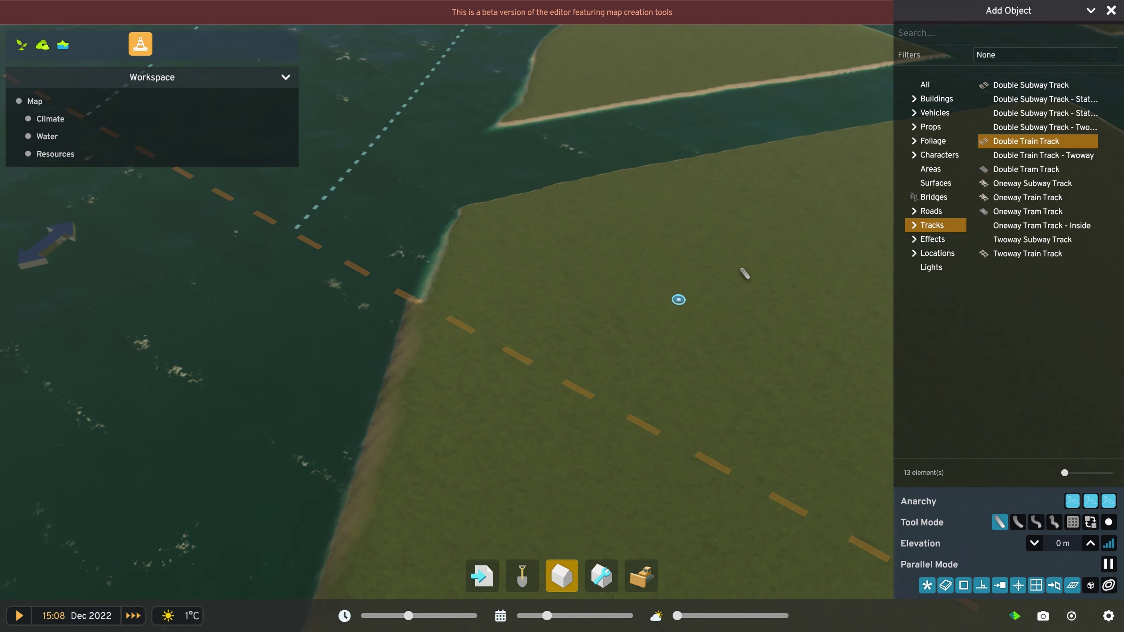
{"action": "middle_click_drag", "start_coordinate": [741, 269], "coordinate": [700, 281]}
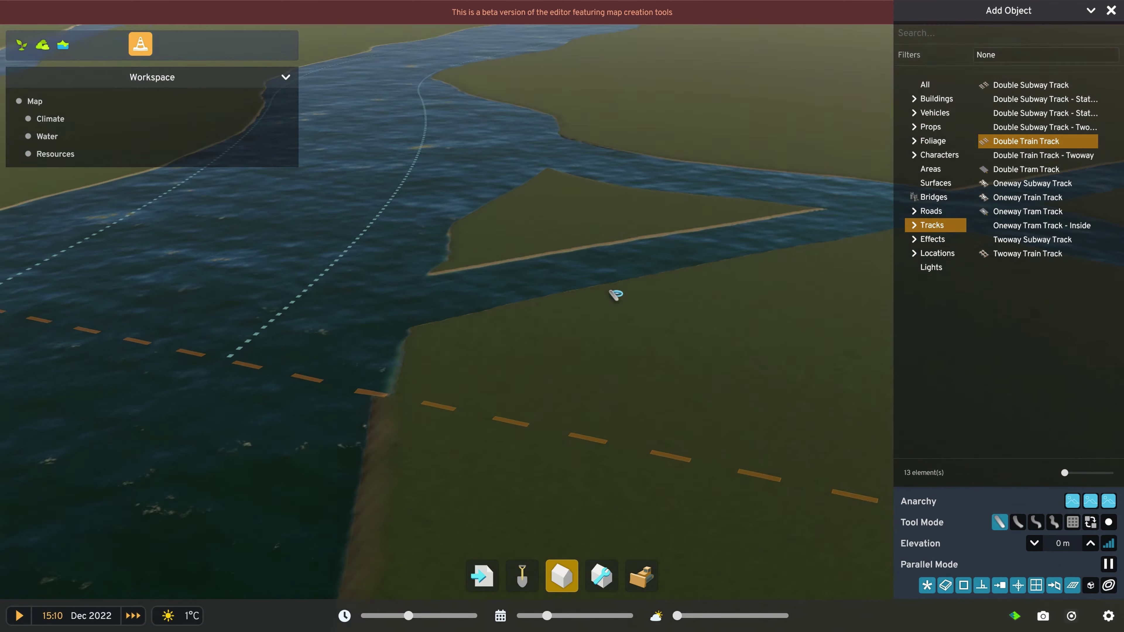
{"action": "middle_click_drag", "start_coordinate": [610, 291], "coordinate": [563, 336]}
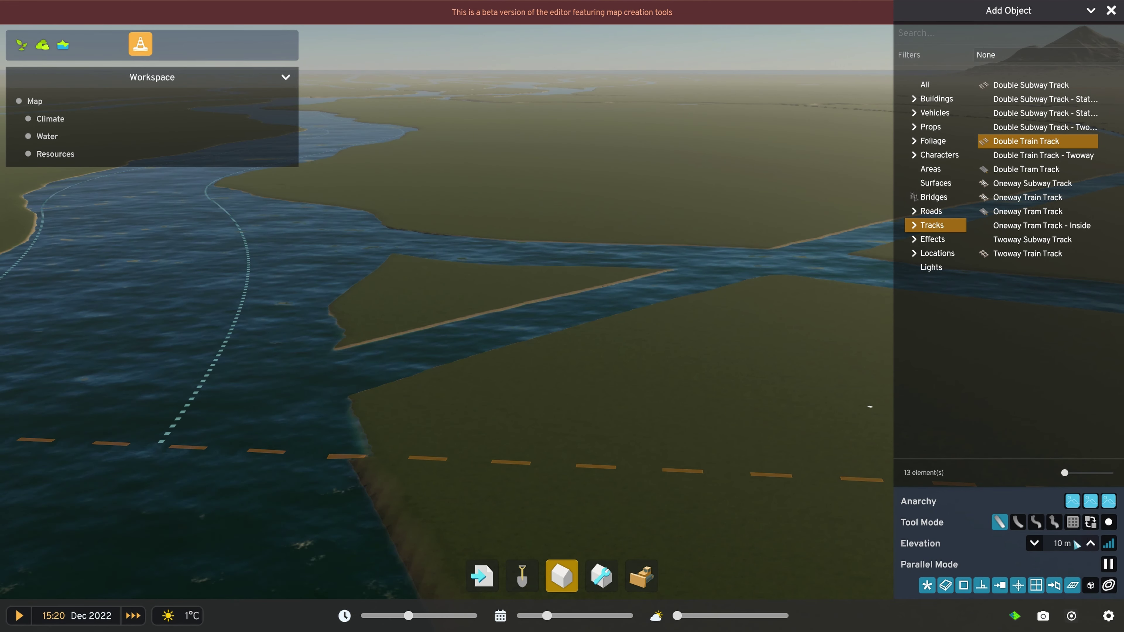
{"action": "key", "text": "w"}
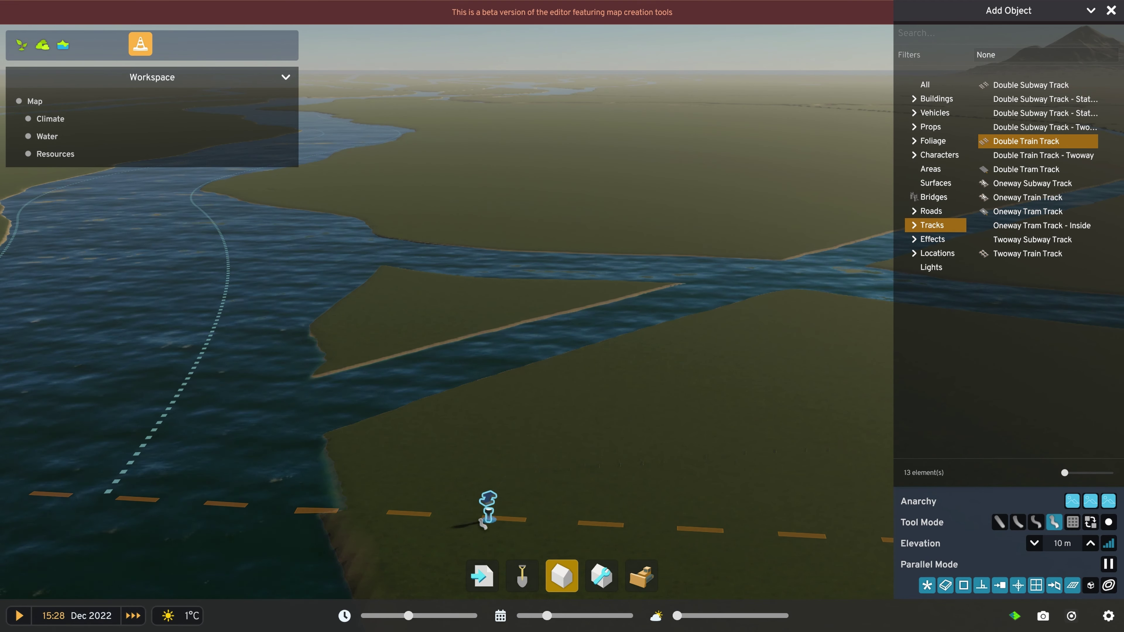
{"action": "left_click", "coordinate": [490, 514]}
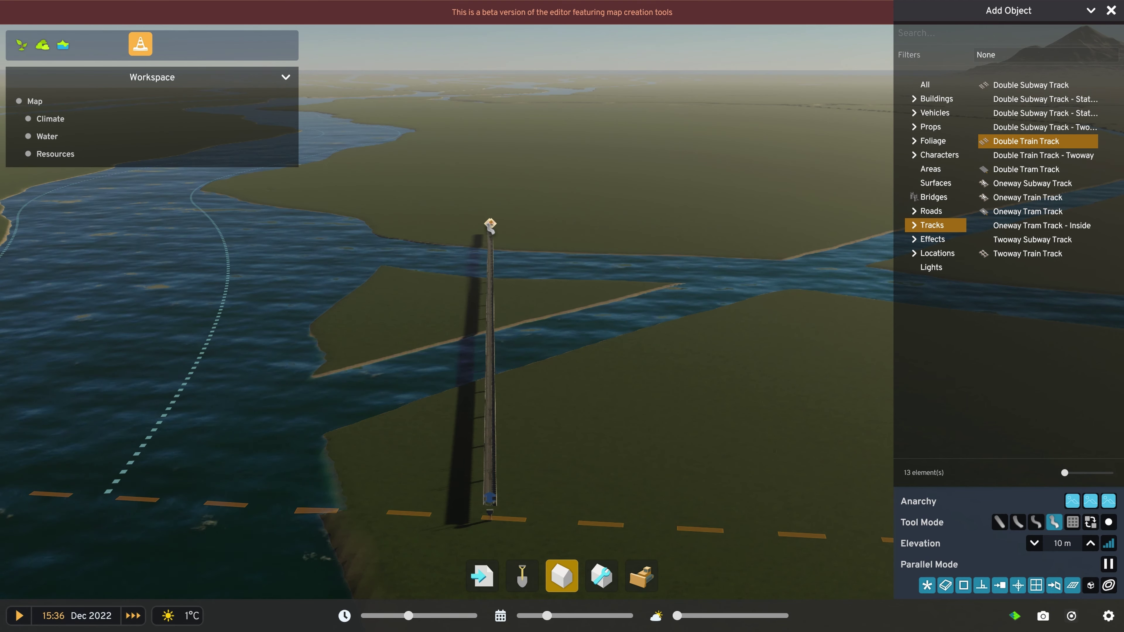
{"action": "key", "text": "w"}
{"action": "scroll", "coordinate": [490, 231], "scroll_direction": "up", "scroll_amount": 3}
{"action": "middle_click_drag", "start_coordinate": [489, 231], "coordinate": [385, 259]}
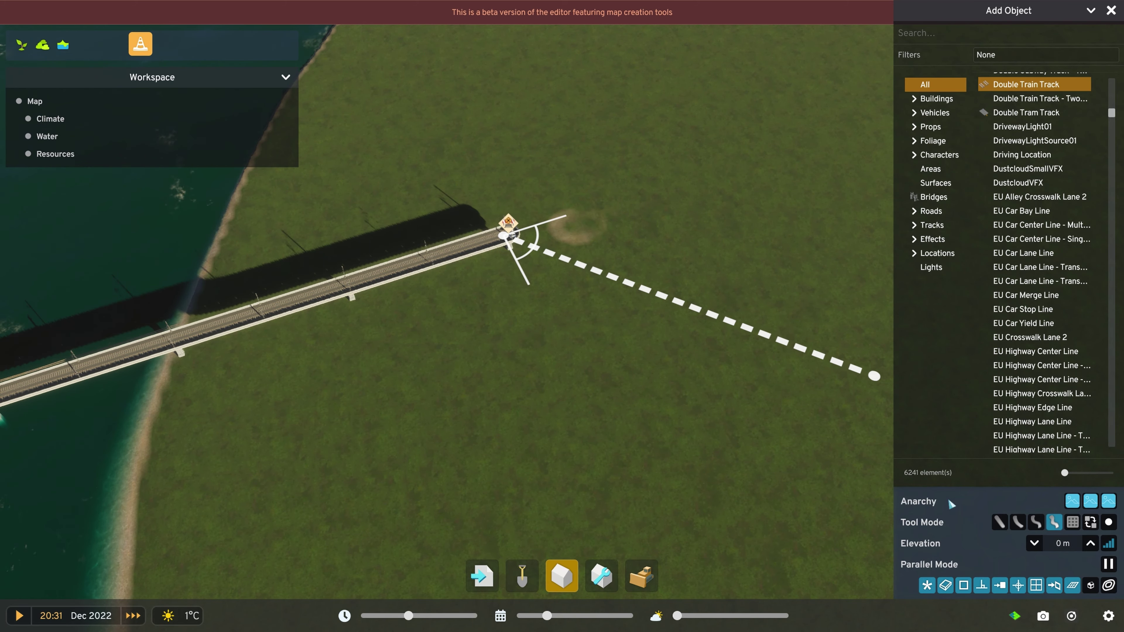
Try to bring the elevated train track down to 0 m with a short ramp on the far bank.
{"action": "scroll", "coordinate": [589, 251], "scroll_direction": "up", "scroll_amount": 3}
{"action": "key", "text": "d"}
{"action": "key", "text": "w"}
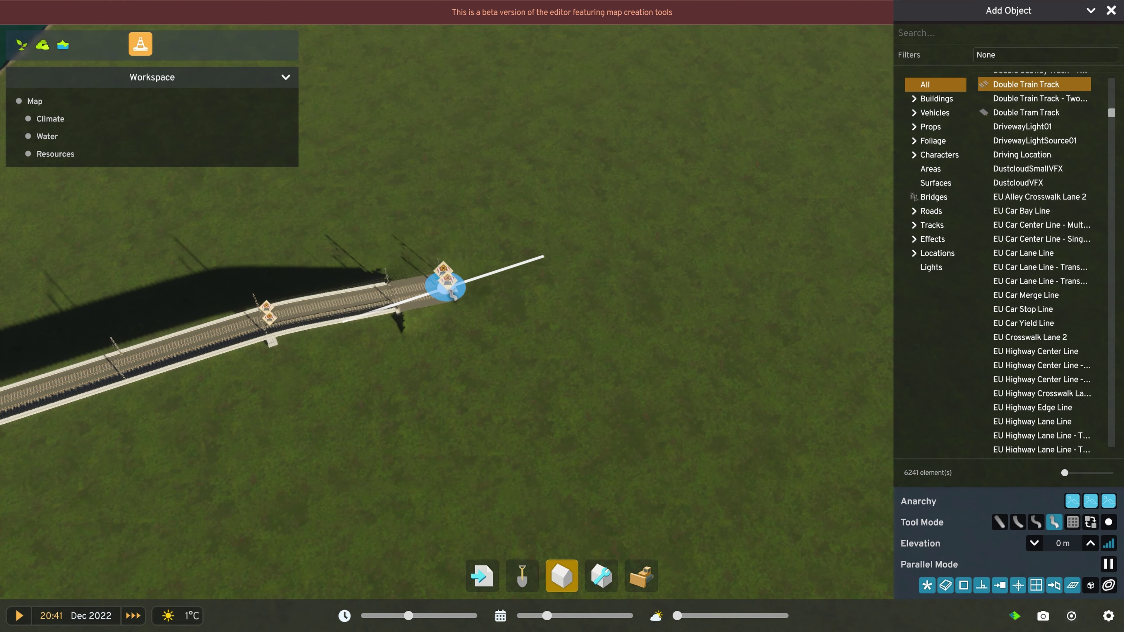
{"action": "scroll", "coordinate": [483, 383], "scroll_direction": "up", "scroll_amount": 2}
{"action": "middle_click_drag", "start_coordinate": [487, 387], "coordinate": [407, 396]}
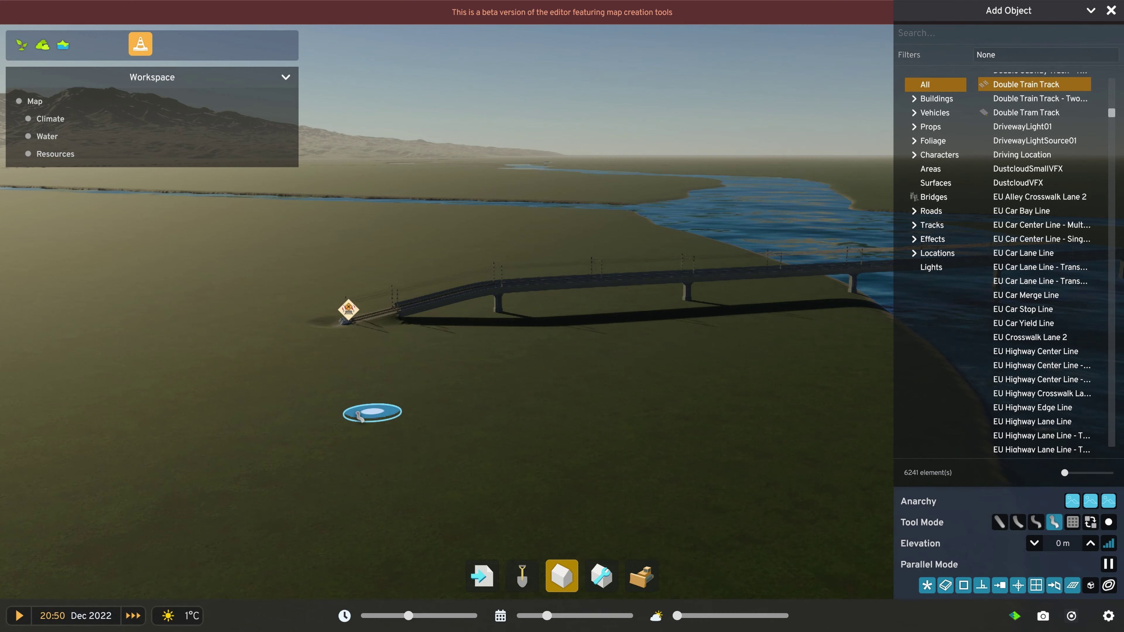
{"action": "middle_click_drag", "start_coordinate": [585, 434], "coordinate": [493, 505]}
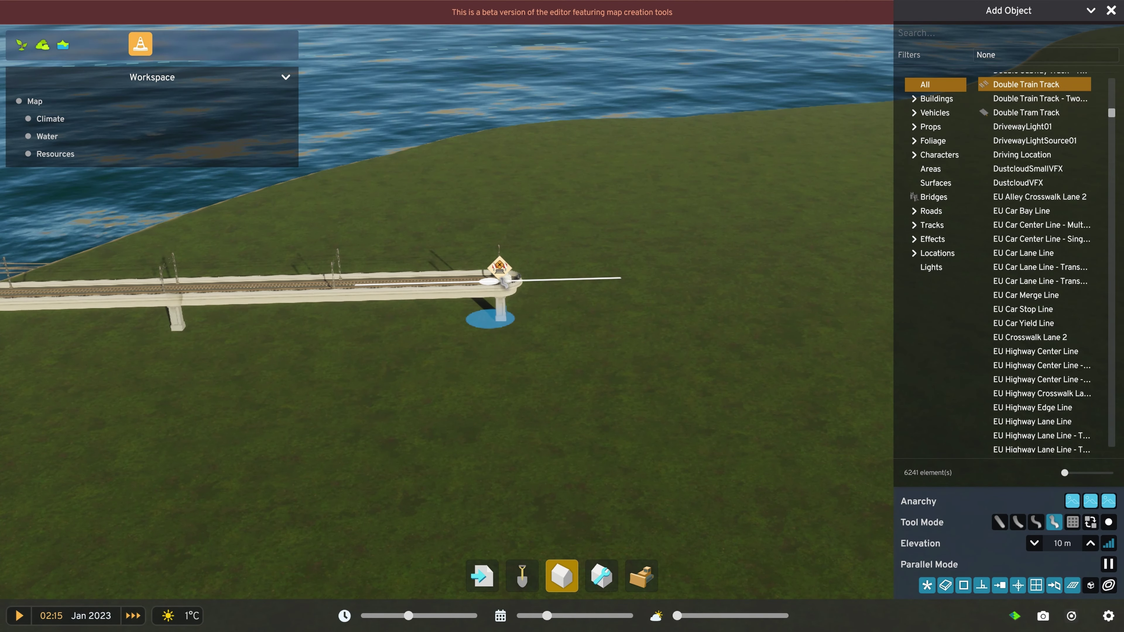
Draw a straight ramp about 373 m long from the end of the train bridge down to 0 m elevation.
{"action": "left_click", "coordinate": [1035, 544]}
{"action": "key", "text": "d"}
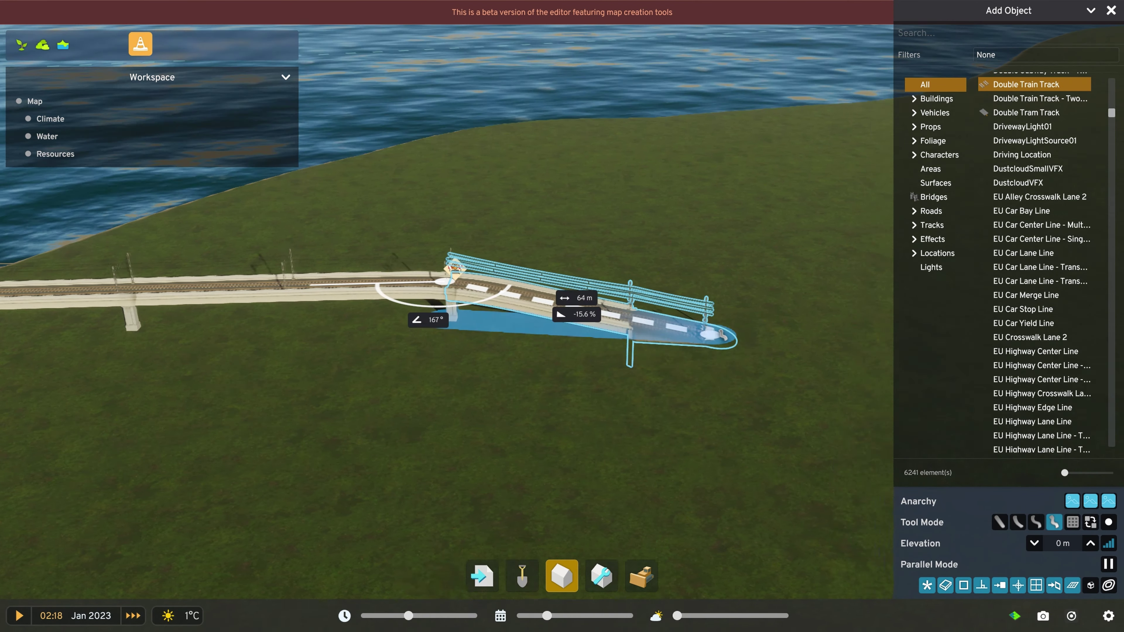
{"action": "key", "text": "d"}
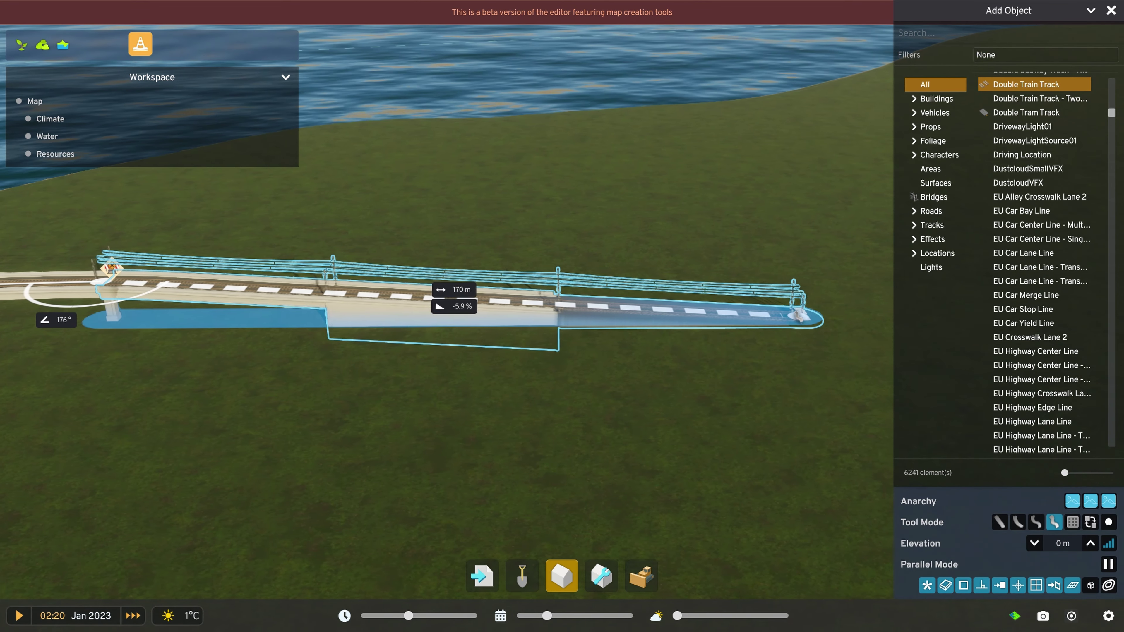
{"action": "key", "text": "d"}
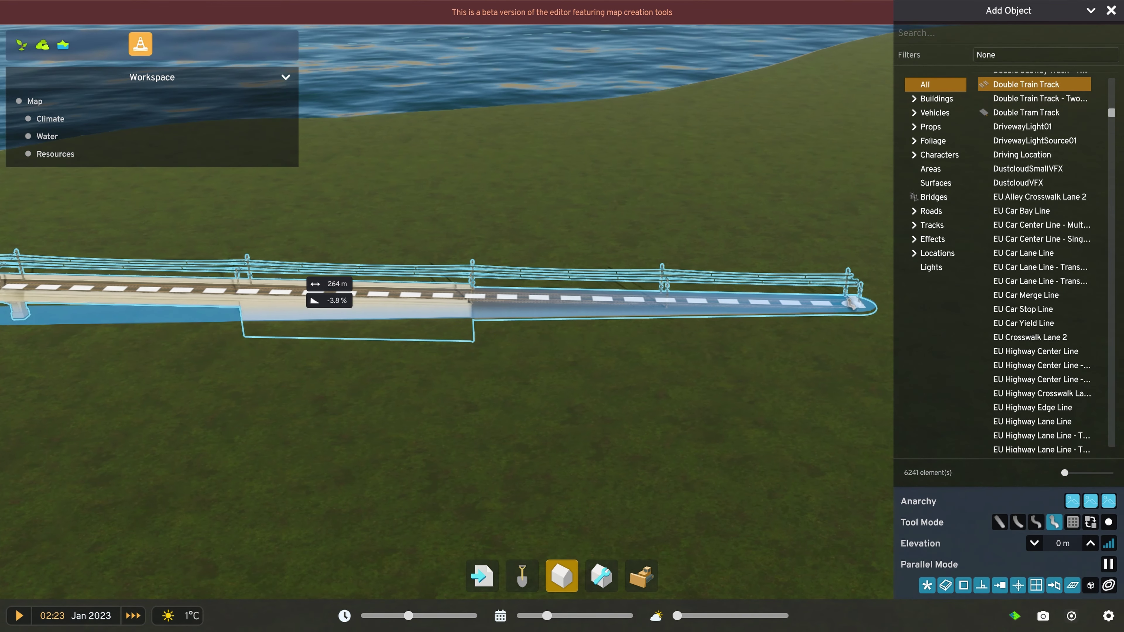
{"action": "key", "text": "d"}
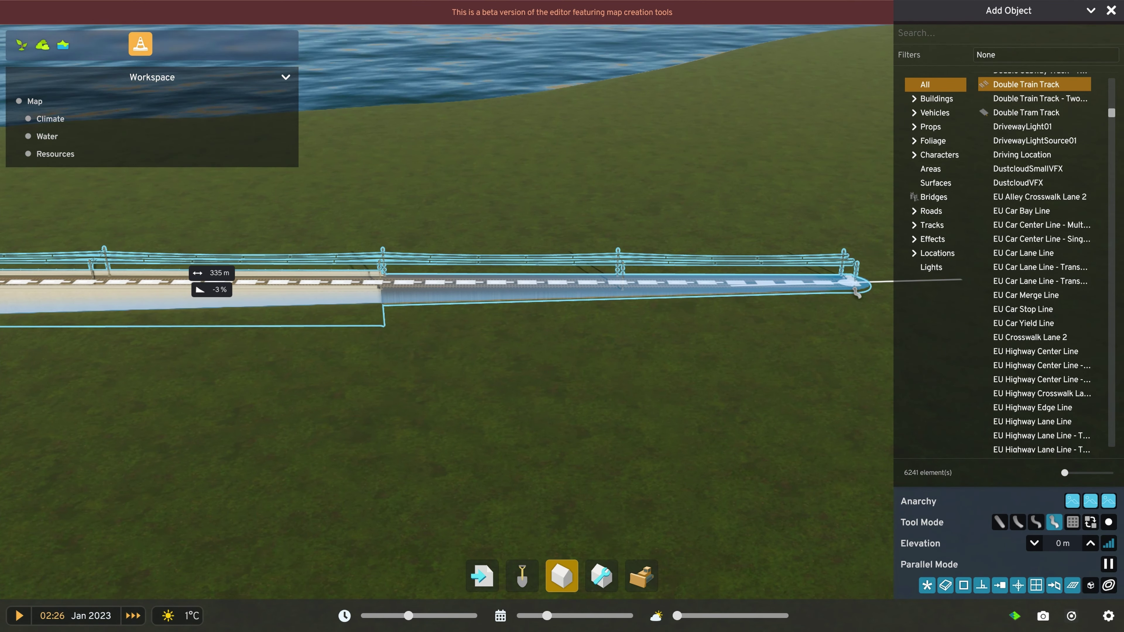
{"action": "key", "text": "d"}
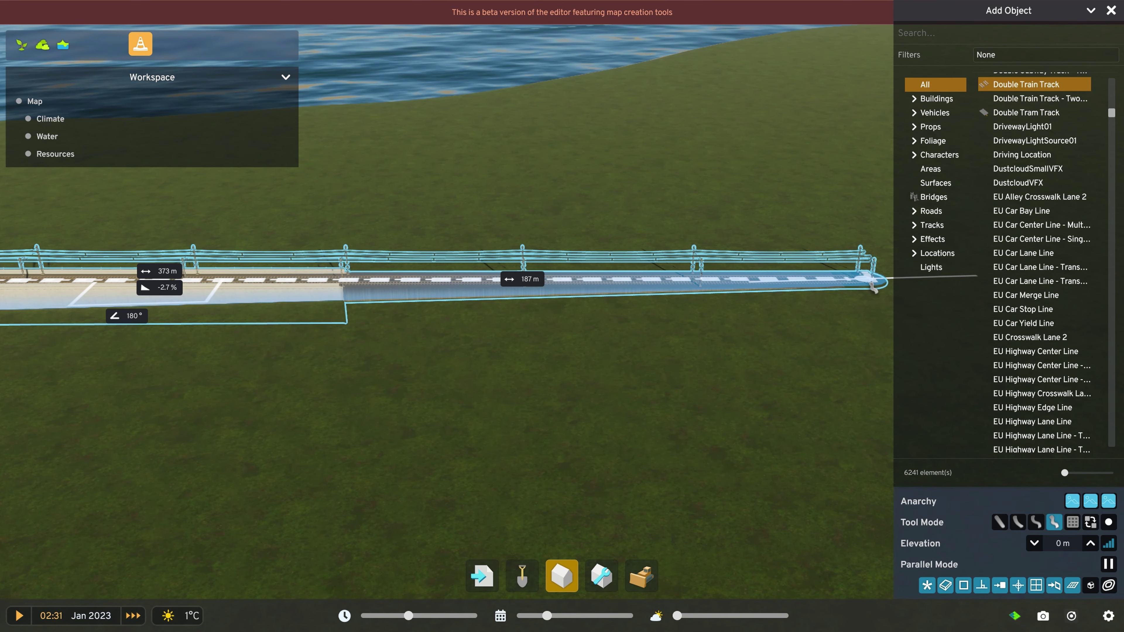
{"action": "left_click", "coordinate": [873, 287]}
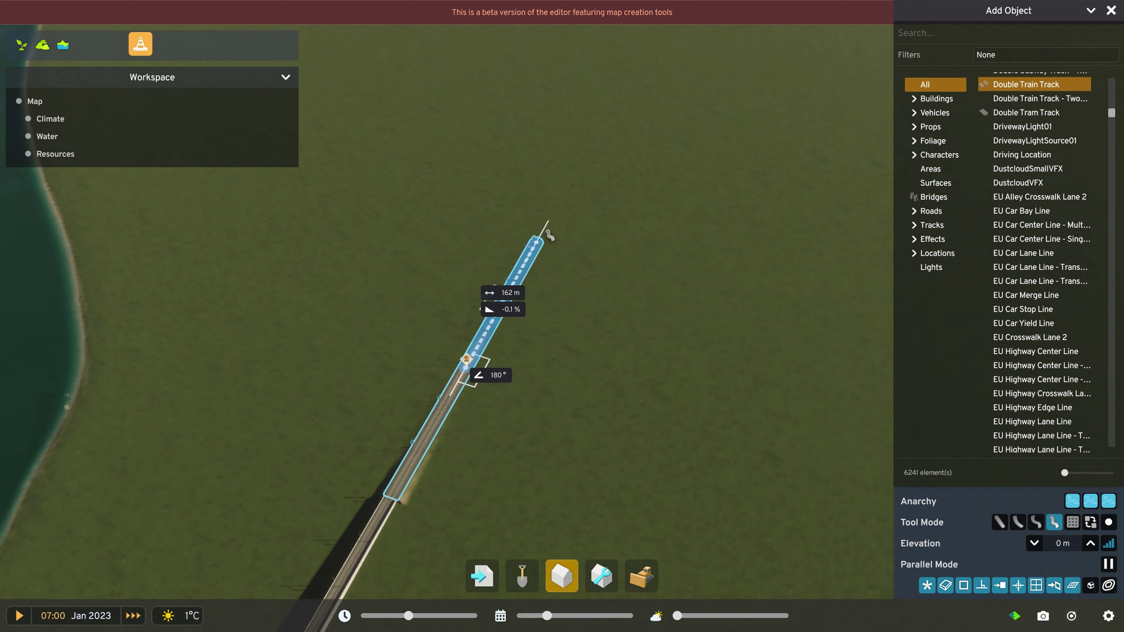
Continue the double train track at 0 m from the ramp's end, curving inland toward the next river channel.
{"action": "left_click", "coordinate": [549, 225]}
{"action": "left_click", "coordinate": [602, 193]}
{"action": "left_click", "coordinate": [723, 183]}
{"action": "scroll", "coordinate": [644, 235], "scroll_direction": "down", "scroll_amount": 5}
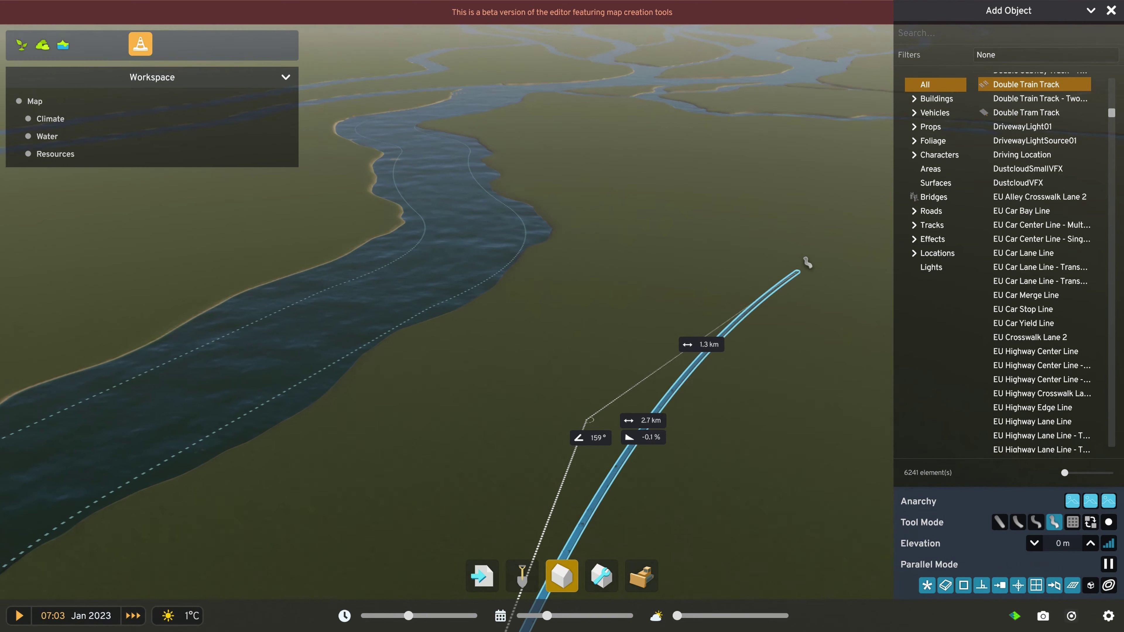
{"action": "key", "text": "w"}
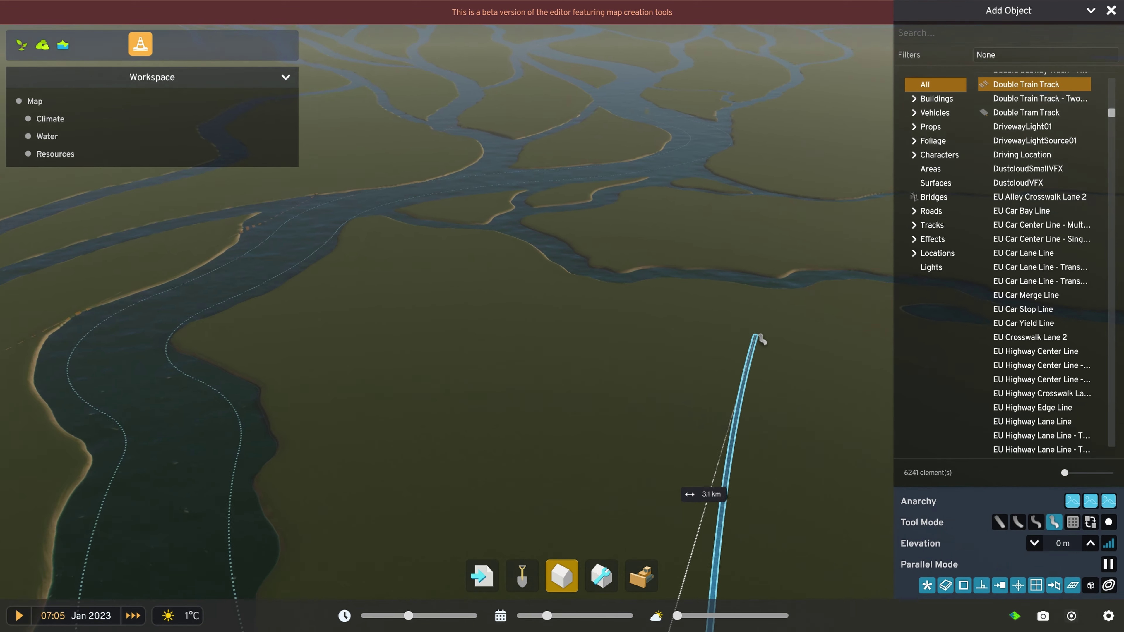
{"action": "mouse_move", "coordinate": [755, 336]}
{"action": "middle_mouse_down"}
{"action": "mouse_move", "coordinate": [778, 337]}
{"action": "mouse_move", "coordinate": [756, 330]}
{"action": "middle_mouse_up"}
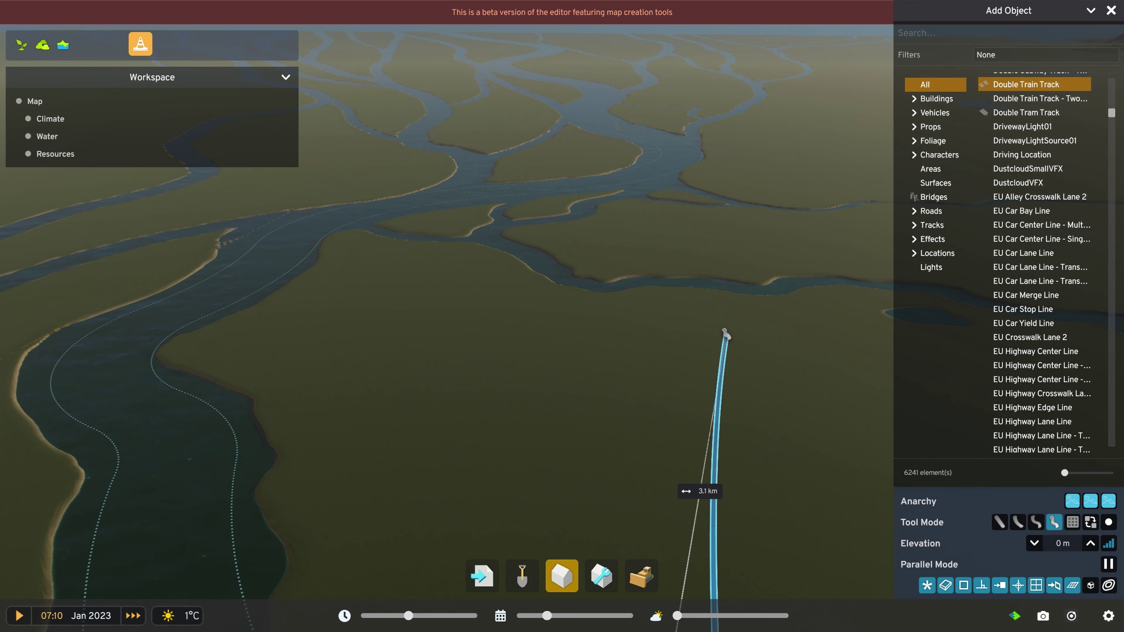
{"action": "left_click", "coordinate": [726, 337]}
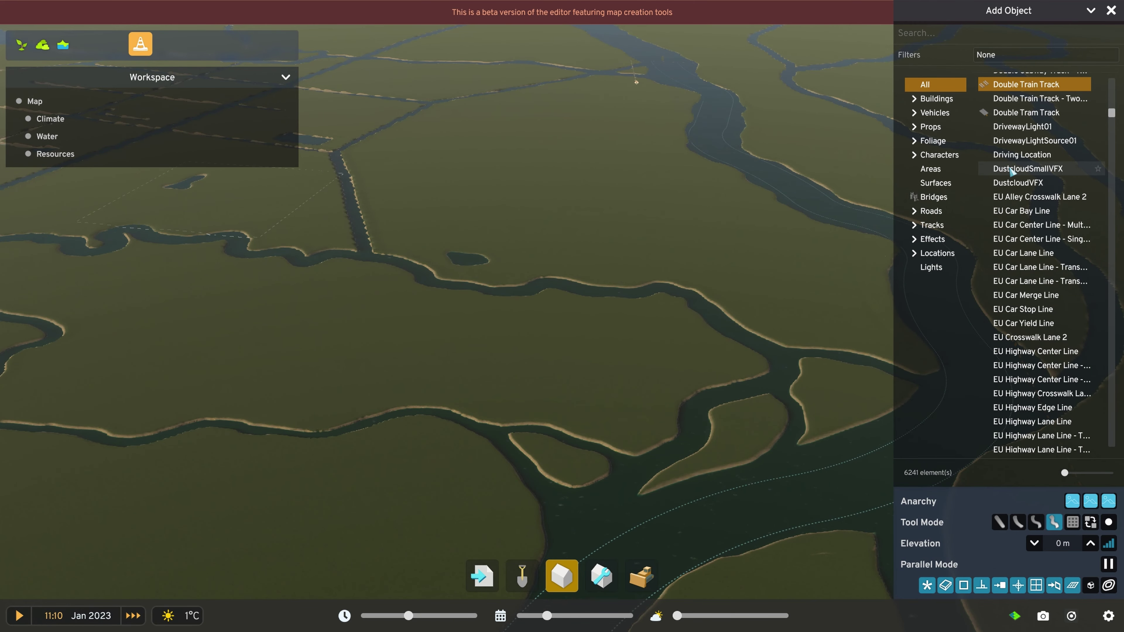
Draw an elevated double train track at 10 m across the river branches to the land beside the small lake.
{"action": "left_click", "coordinate": [931, 226]}
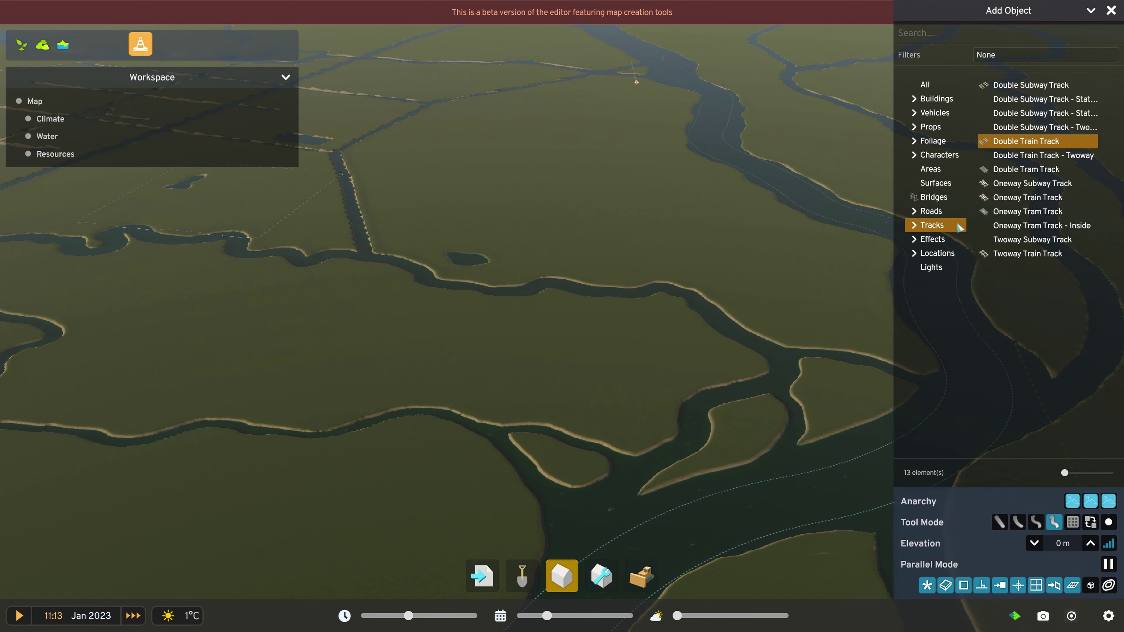
{"action": "scroll", "coordinate": [650, 218], "scroll_direction": "down", "scroll_amount": 3}
{"action": "middle_click_drag", "start_coordinate": [650, 218], "coordinate": [712, 327]}
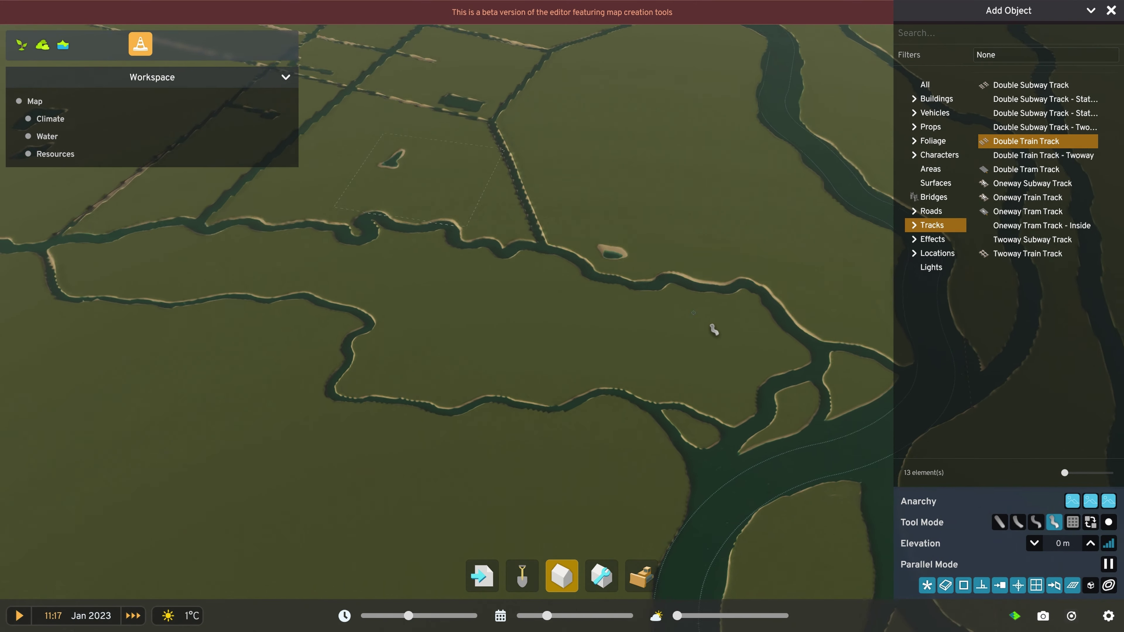
{"action": "scroll", "coordinate": [714, 330], "scroll_direction": "up", "scroll_amount": 5}
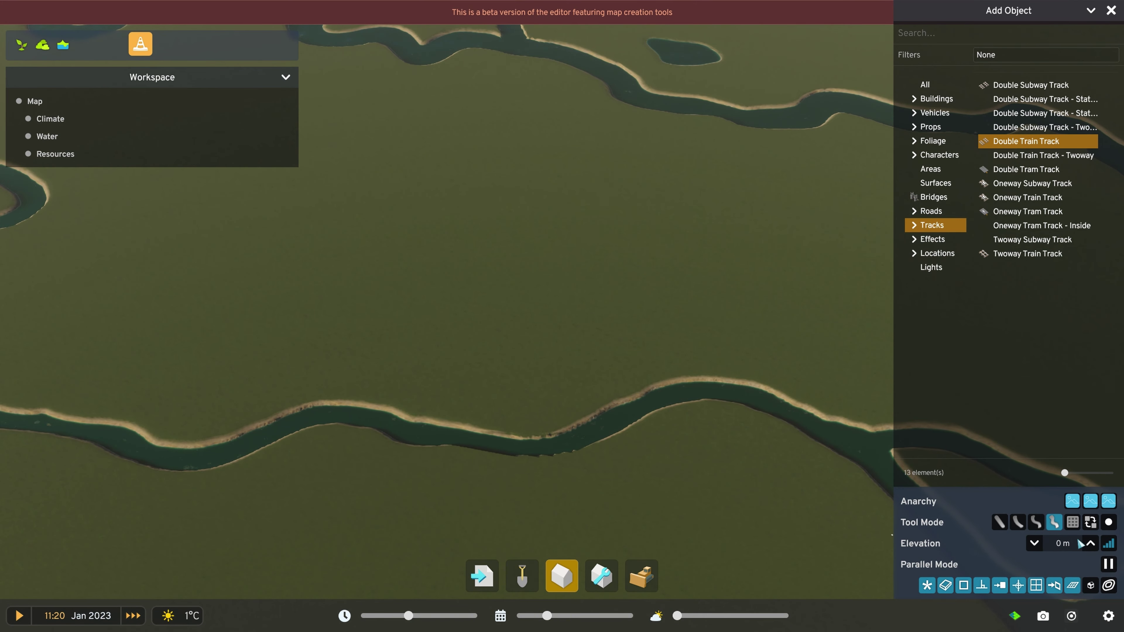
{"action": "key", "text": "d"}
{"action": "middle_click_drag", "start_coordinate": [726, 462], "coordinate": [728, 399]}
{"action": "scroll", "coordinate": [728, 400], "scroll_direction": "down", "scroll_amount": 5}
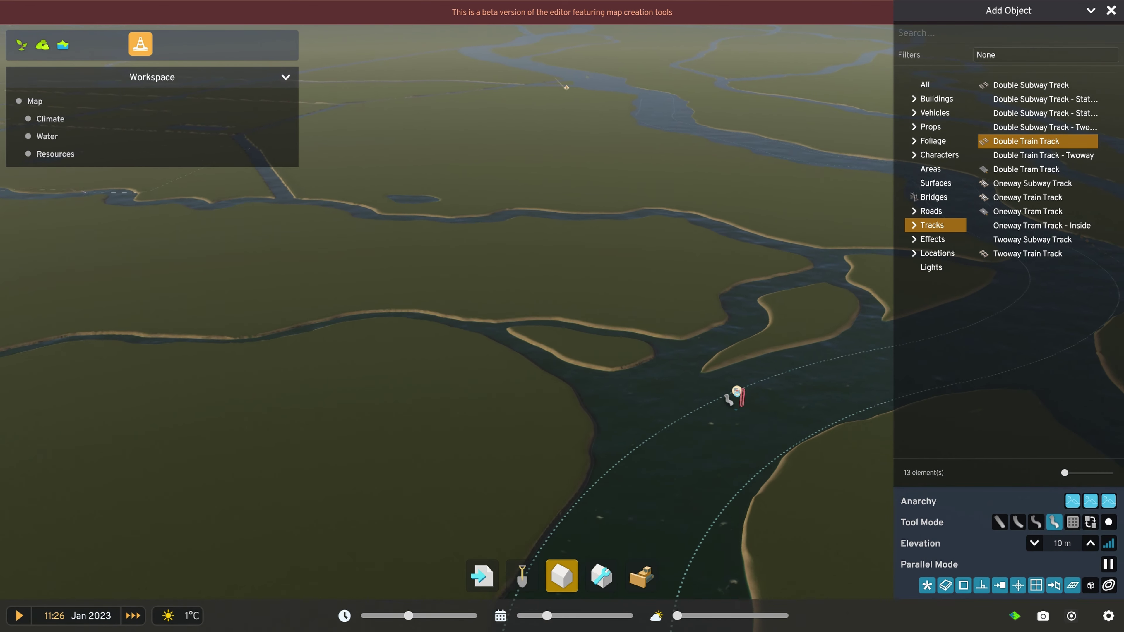
{"action": "scroll", "coordinate": [655, 476], "scroll_direction": "up", "scroll_amount": 4}
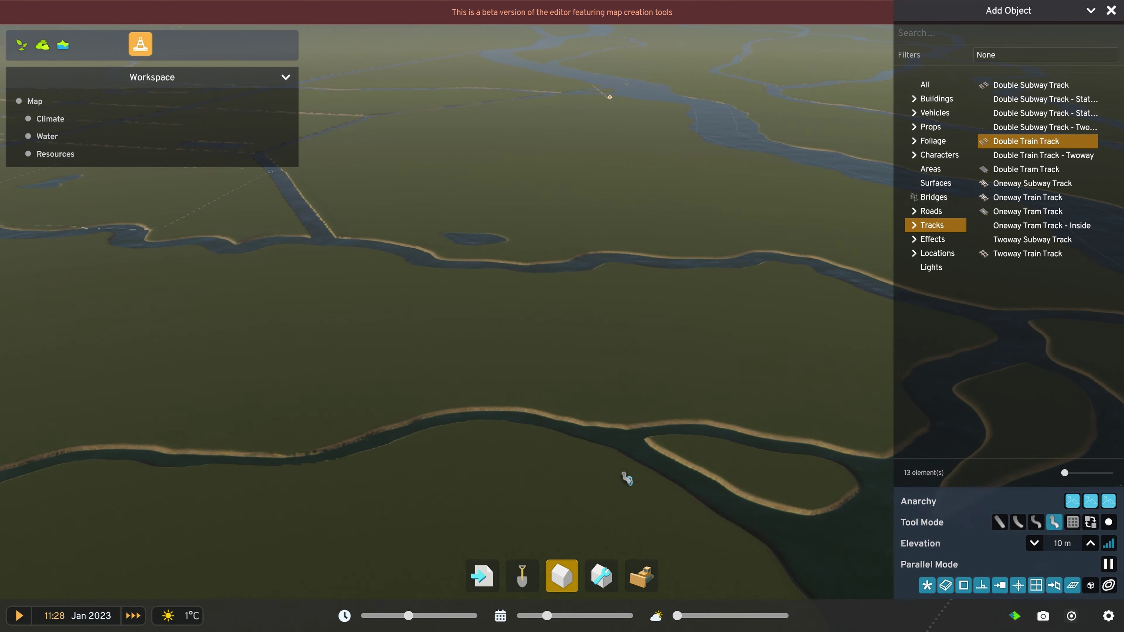
{"action": "left_click", "coordinate": [584, 482]}
{"action": "key", "text": "w"}
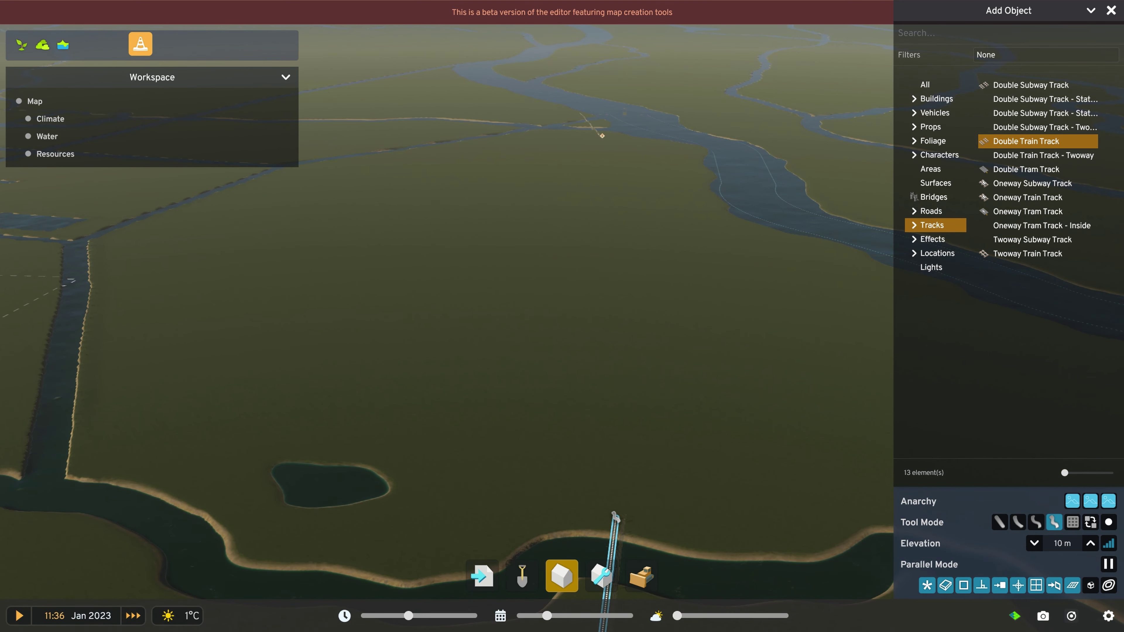
Extend the double train track at 0 m elevation over the land between the bridges and join it to the facing track end.
{"action": "middle_click_drag", "start_coordinate": [576, 456], "coordinate": [358, 524]}
{"action": "scroll", "coordinate": [412, 500], "scroll_direction": "up", "scroll_amount": 3}
{"action": "key", "text": "a"}
{"action": "scroll", "coordinate": [455, 473], "scroll_direction": "down", "scroll_amount": 5}
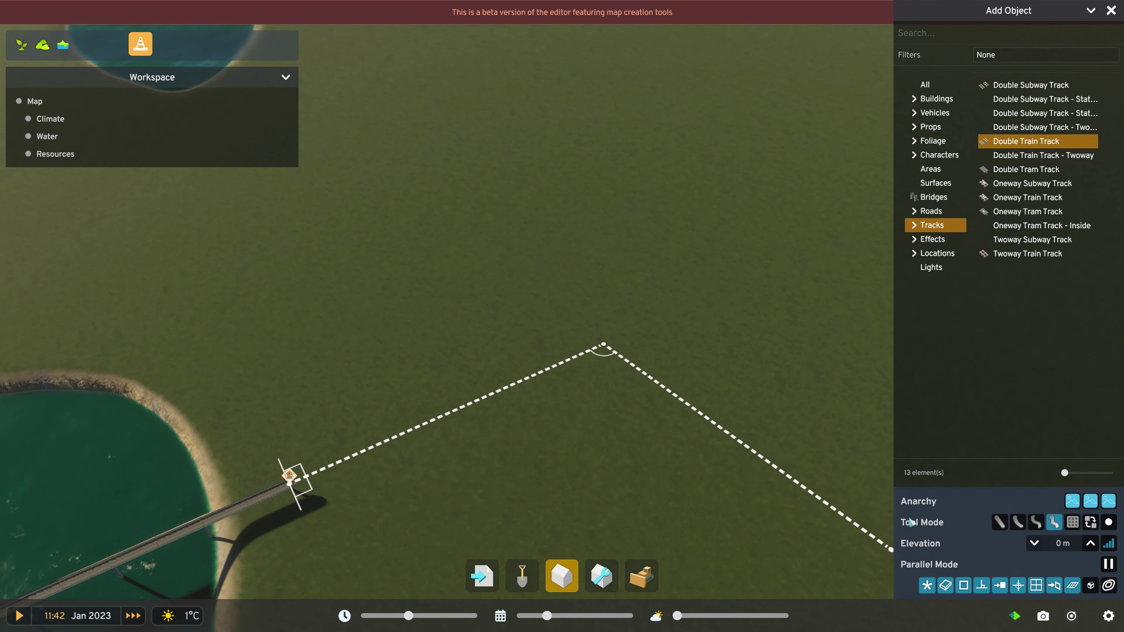
{"action": "key", "text": "a"}
{"action": "key", "text": "s"}
{"action": "scroll", "coordinate": [620, 460], "scroll_direction": "up", "scroll_amount": 3}
{"action": "middle_click_drag", "start_coordinate": [602, 454], "coordinate": [512, 363]}
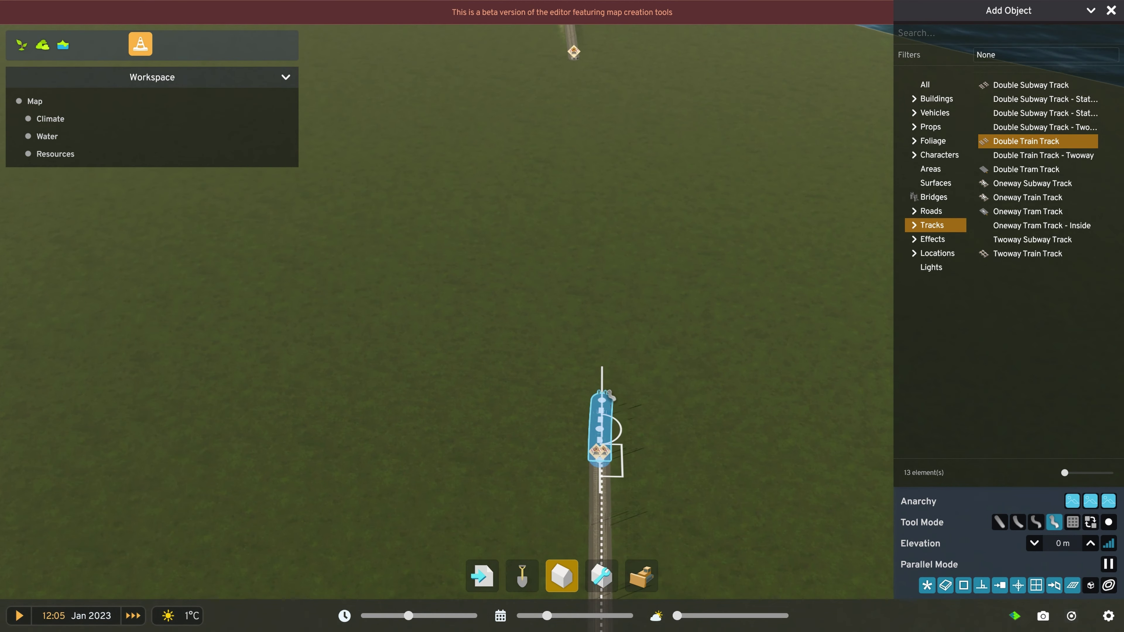
{"action": "key", "text": "w"}
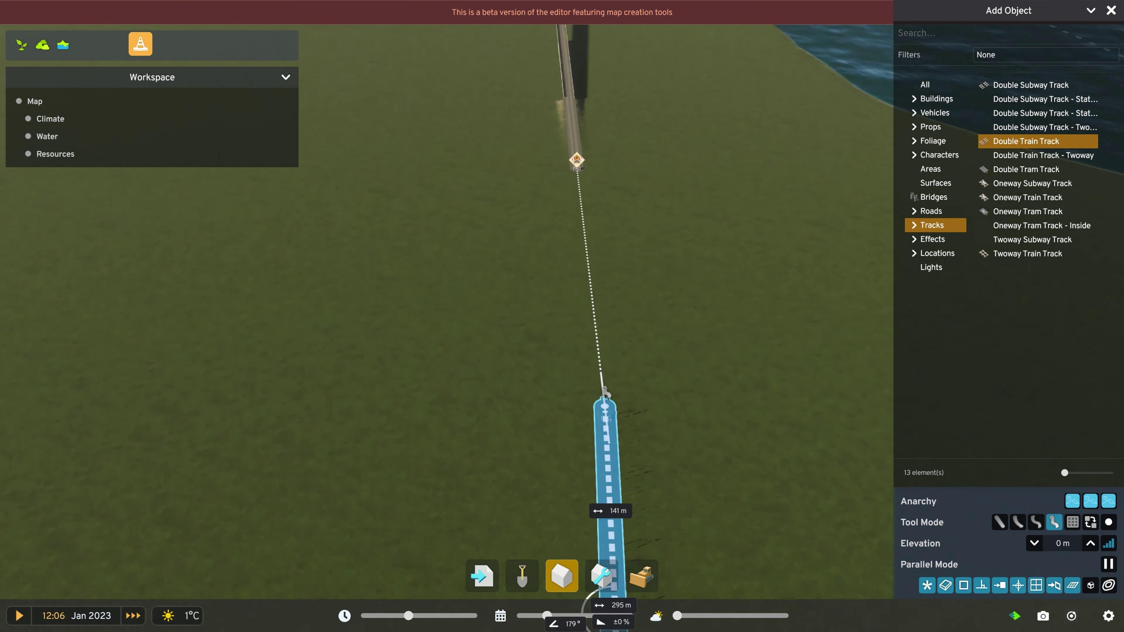
{"action": "left_click", "coordinate": [579, 294]}
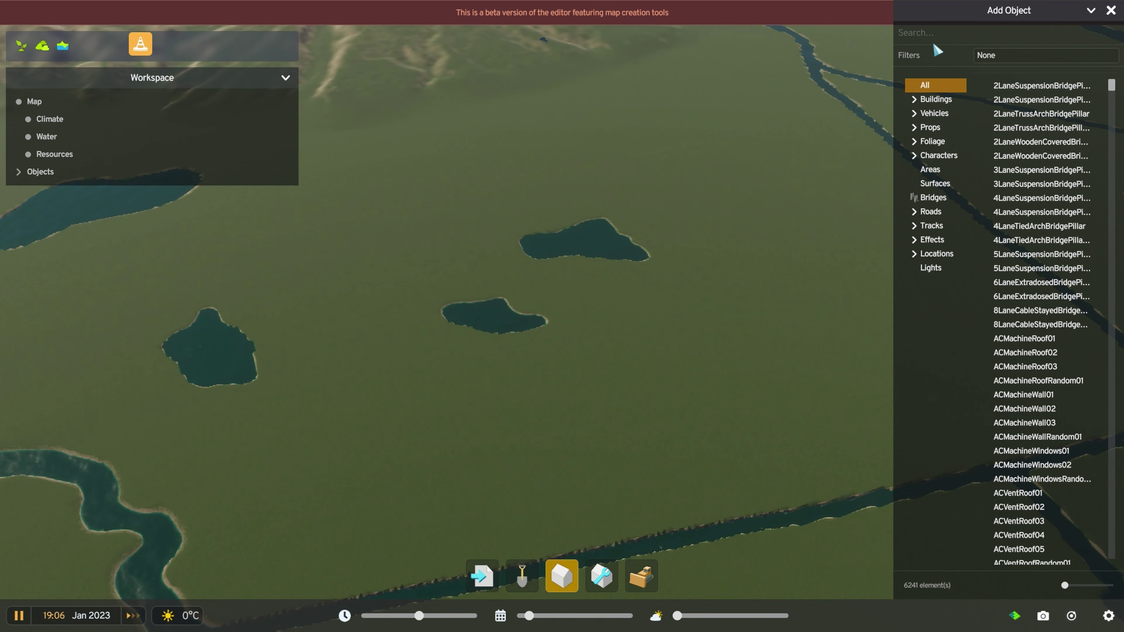
Search the objects for "intersection" and place Intersection 10 Trumpet and Intersection 11 T-interchange on the plain between the small lakes and the river channel.
{"action": "left_click", "coordinate": [939, 38]}
{"action": "type", "text": "intersection"}
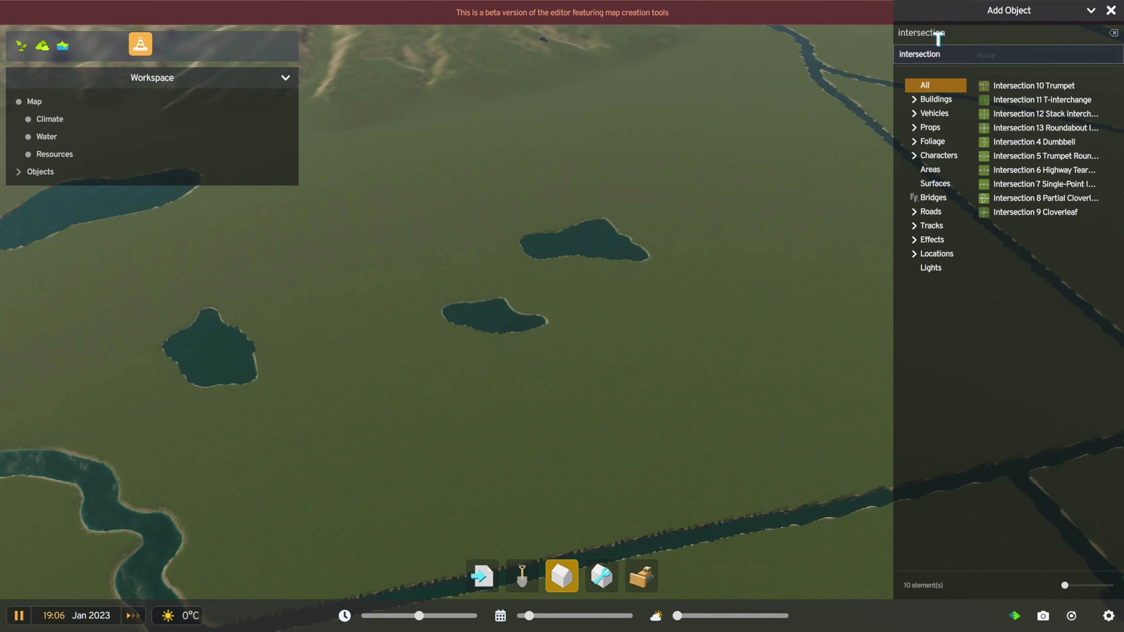
{"action": "left_click", "coordinate": [1038, 86]}
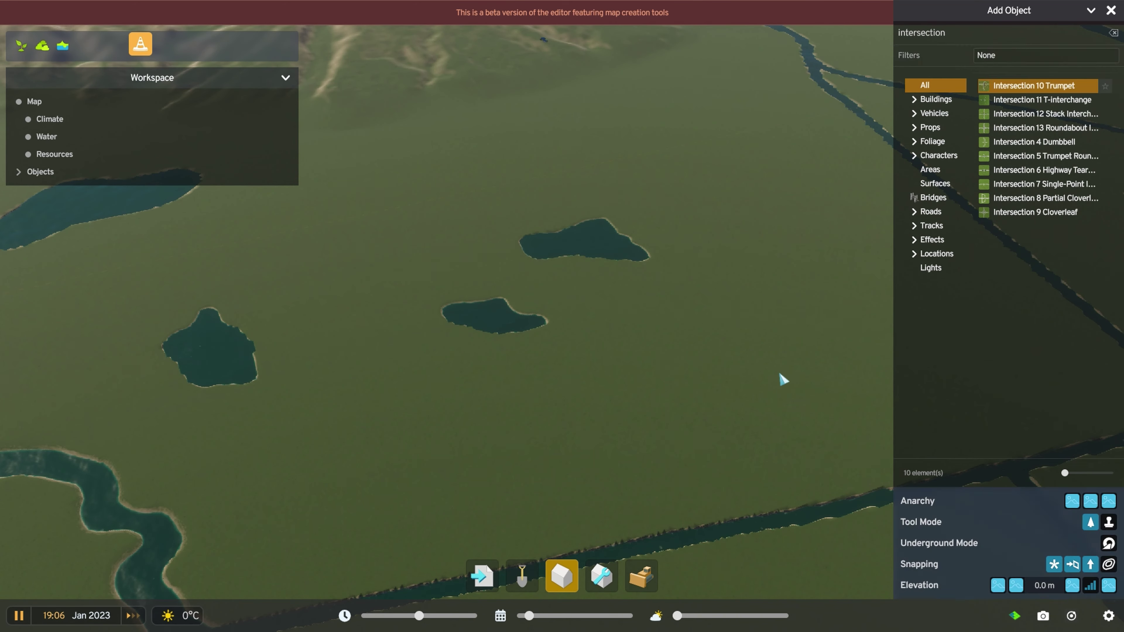
{"action": "left_click", "coordinate": [751, 398]}
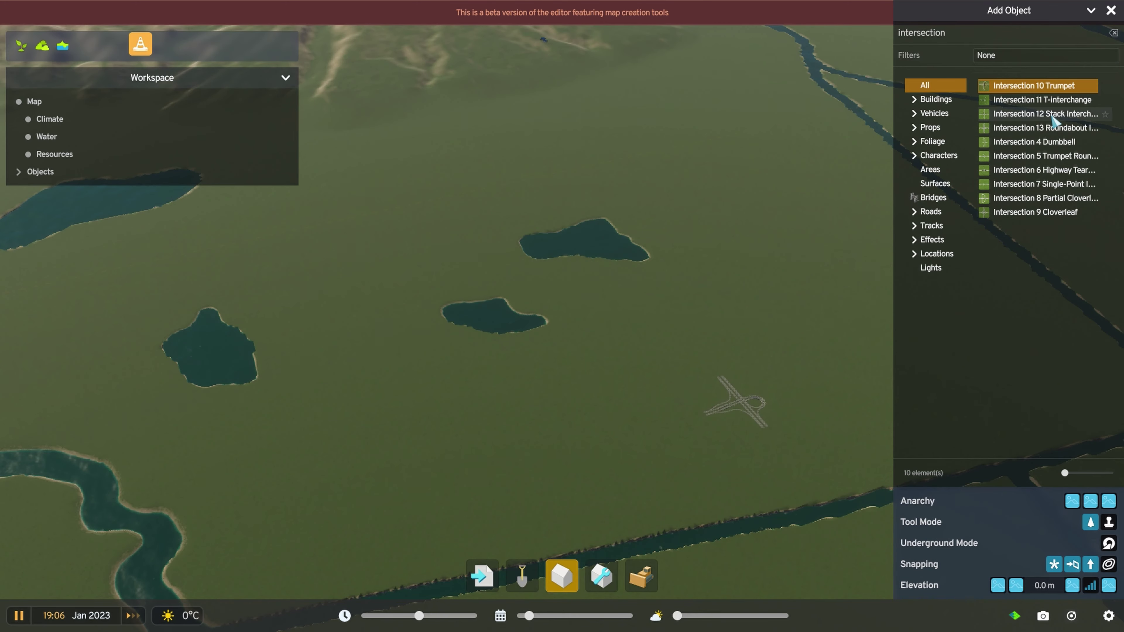
{"action": "left_click", "coordinate": [1055, 105]}
{"action": "middle_click_drag", "start_coordinate": [688, 266], "coordinate": [610, 412]}
{"action": "left_click", "coordinate": [529, 415]}
Place Intersection 12 Stack, Intersection 13 Roundabout and Intersection 4 Dumbbell on free land around the first two interchanges.
{"action": "left_click", "coordinate": [1020, 116]}
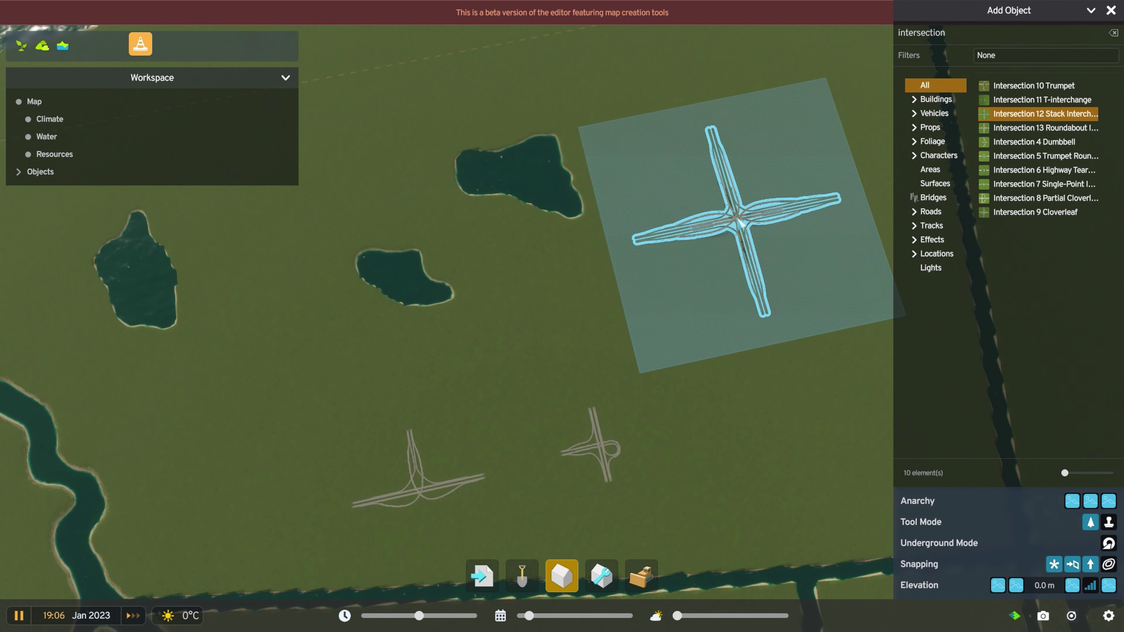
{"action": "left_click", "coordinate": [737, 218]}
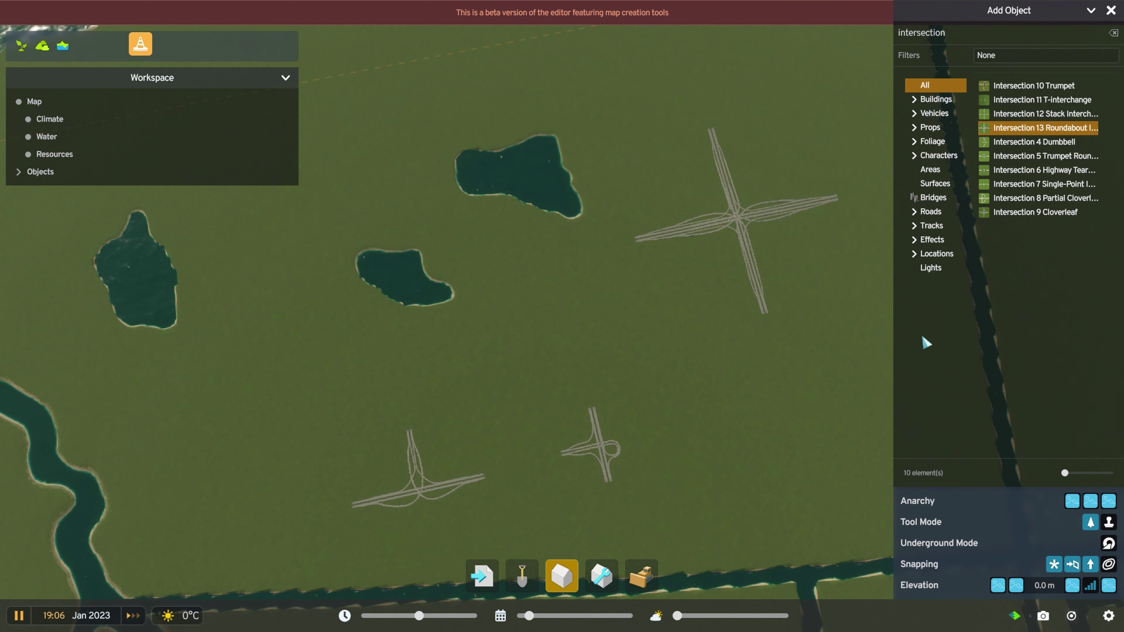
{"action": "left_click", "coordinate": [821, 438]}
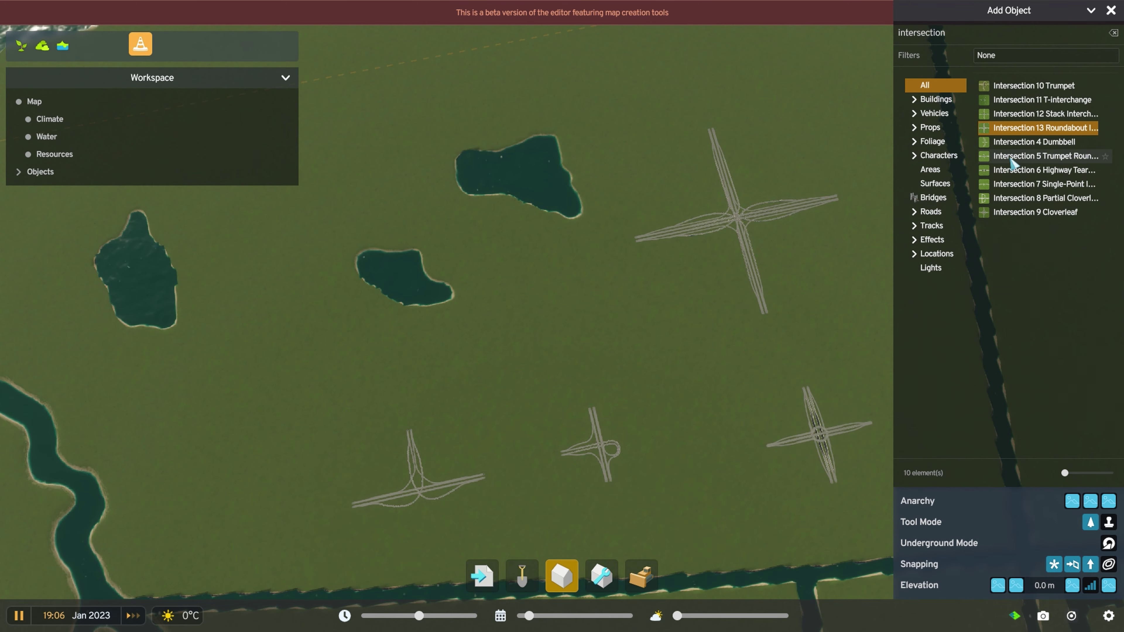
{"action": "left_click", "coordinate": [1017, 145]}
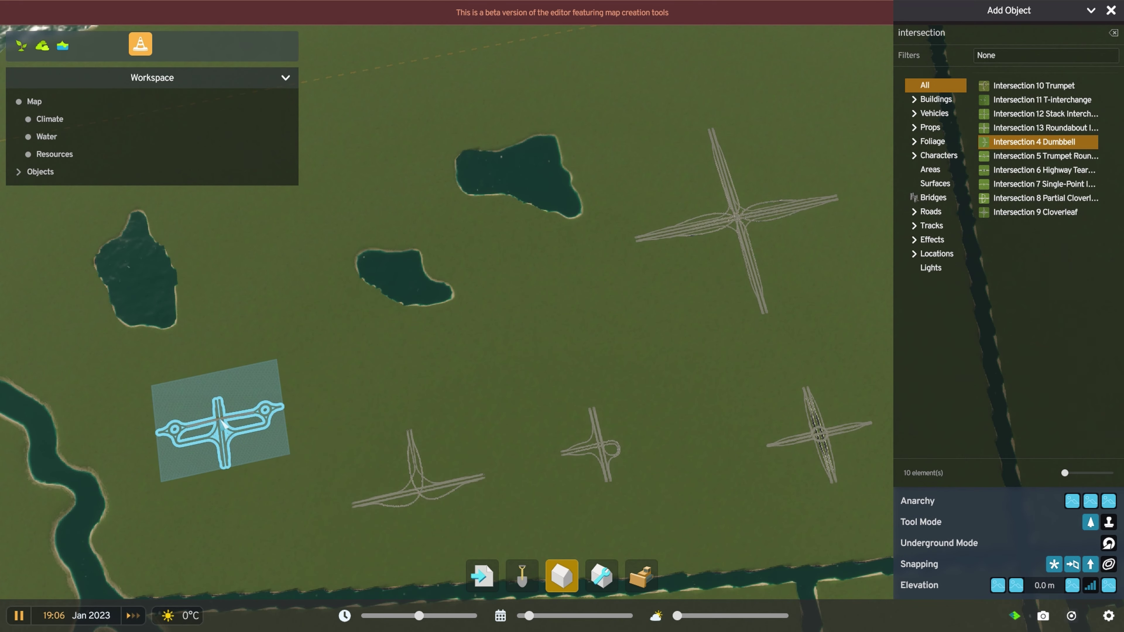
{"action": "left_click", "coordinate": [220, 422]}
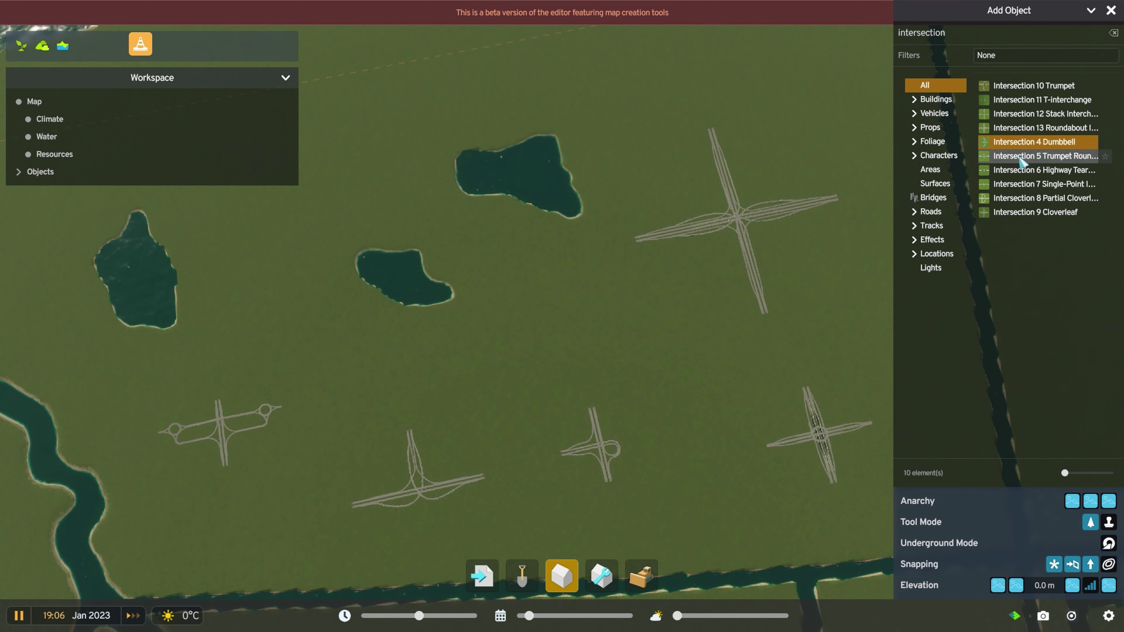
Place Intersection 5 Trumpet Roundabout, Intersection 6 Highway Teardrop and Intersection 7 Single-Point on the open ground around the lakes.
{"action": "left_click", "coordinate": [1019, 157]}
{"action": "left_click", "coordinate": [400, 161]}
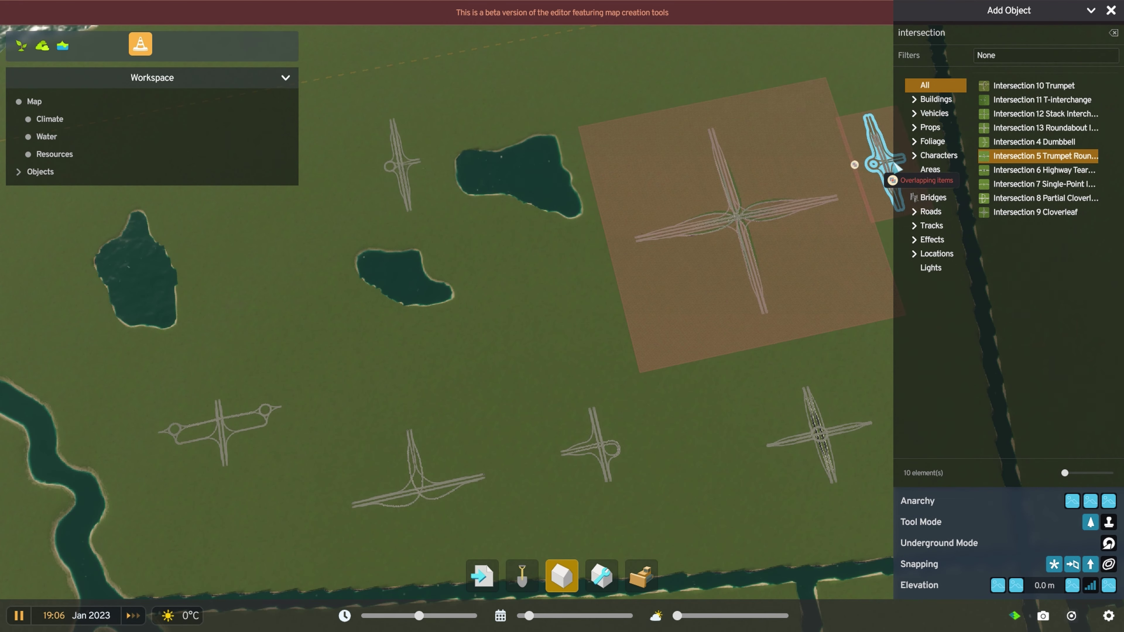
{"action": "left_click", "coordinate": [987, 170]}
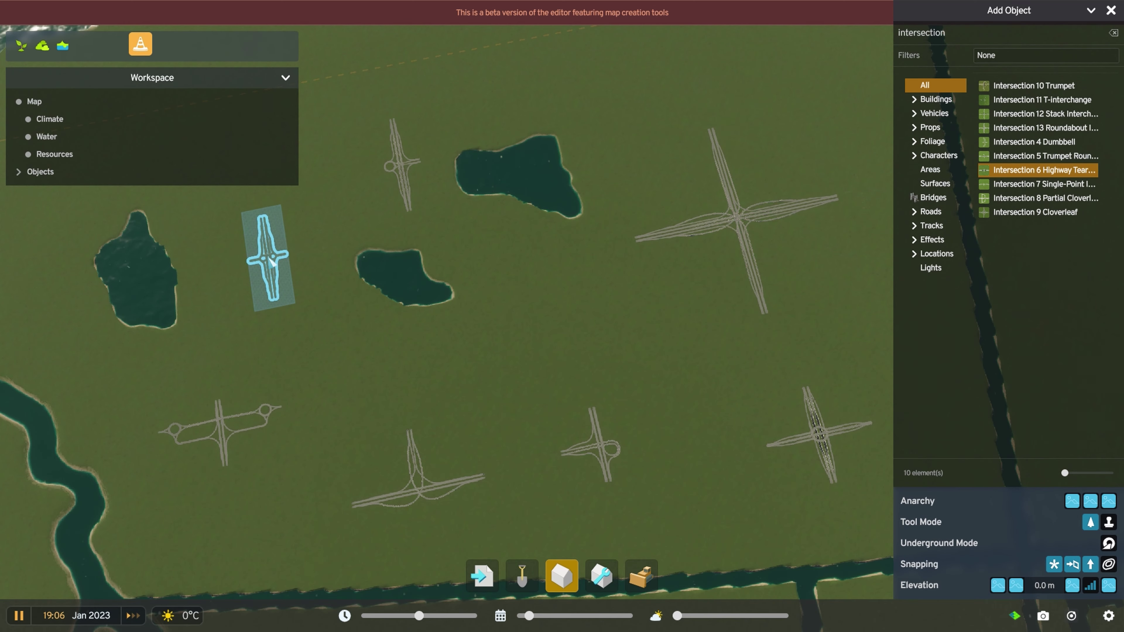
{"action": "left_click", "coordinate": [268, 257]}
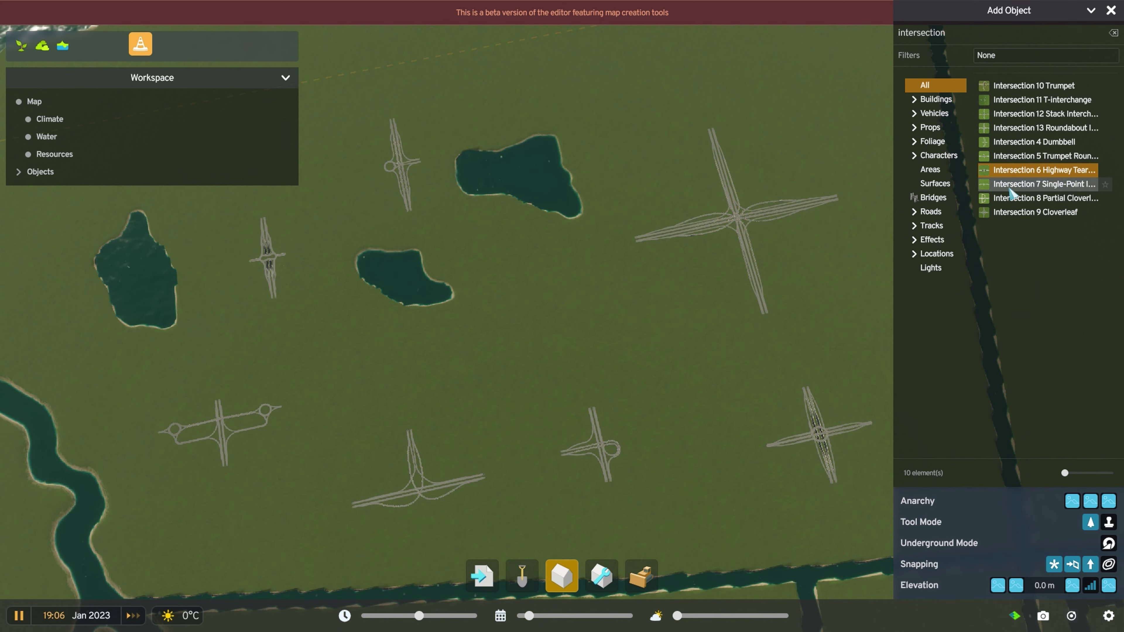
{"action": "left_click", "coordinate": [1011, 189]}
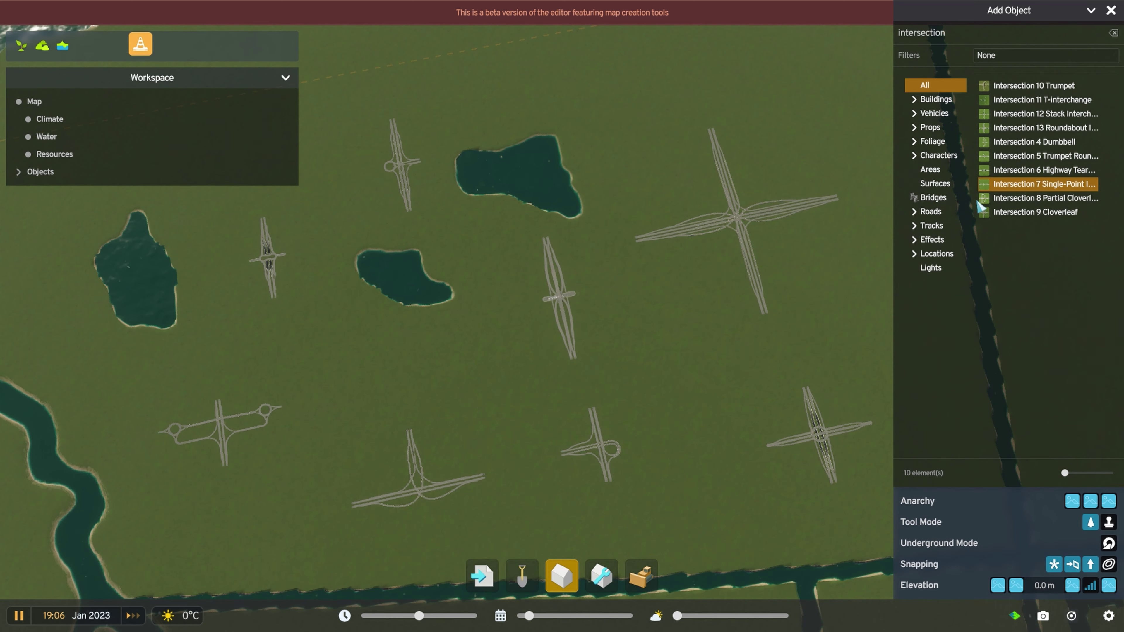
Place Intersection 8 Partial Cloverleaf beside the lake near the winding river and select Intersection 9 Cloverleaf for placement.
{"action": "left_click", "coordinate": [1001, 199]}
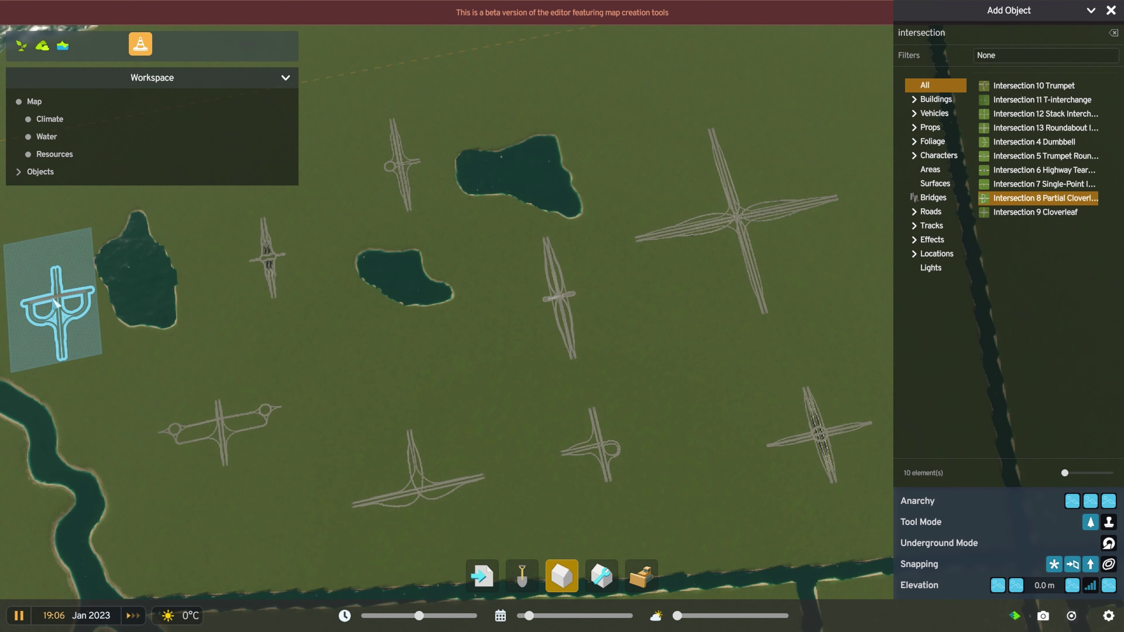
{"action": "left_click", "coordinate": [55, 301]}
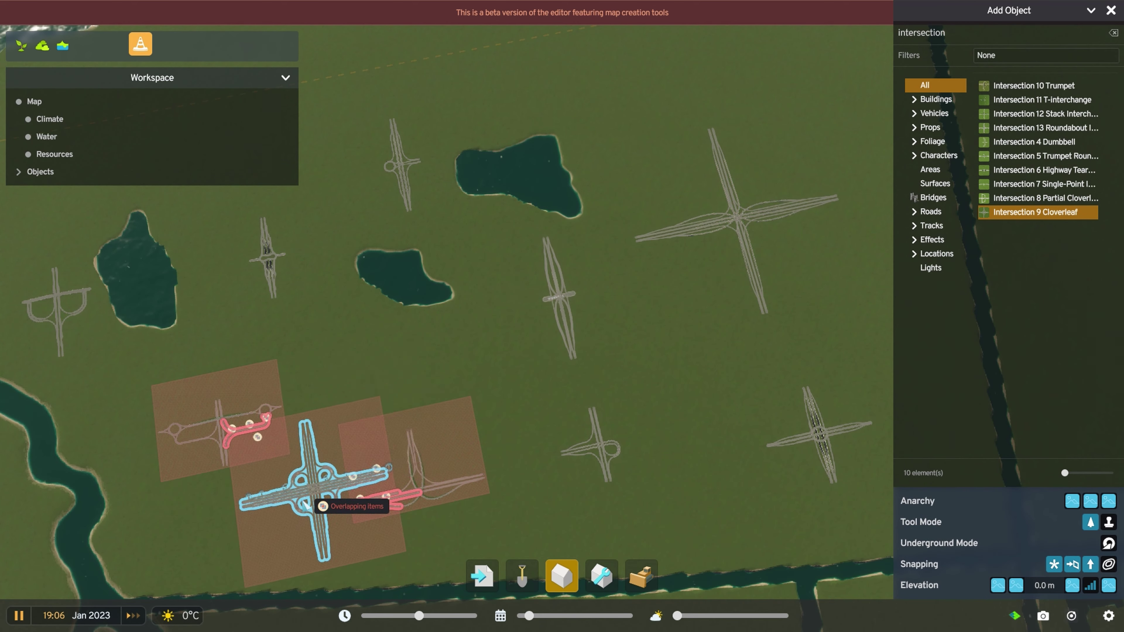
{"action": "key", "text": "s"}
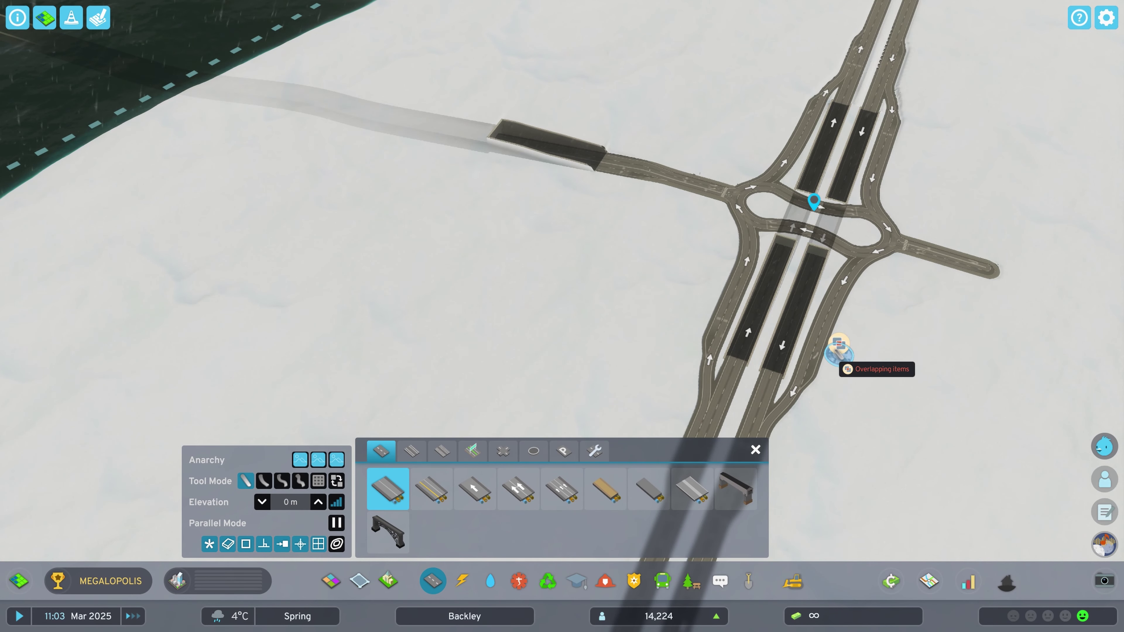
{"action": "scroll", "coordinate": [876, 395], "scroll_direction": "down", "scroll_amount": 10}
{"action": "middle_click_drag", "start_coordinate": [828, 383], "coordinate": [709, 229]}
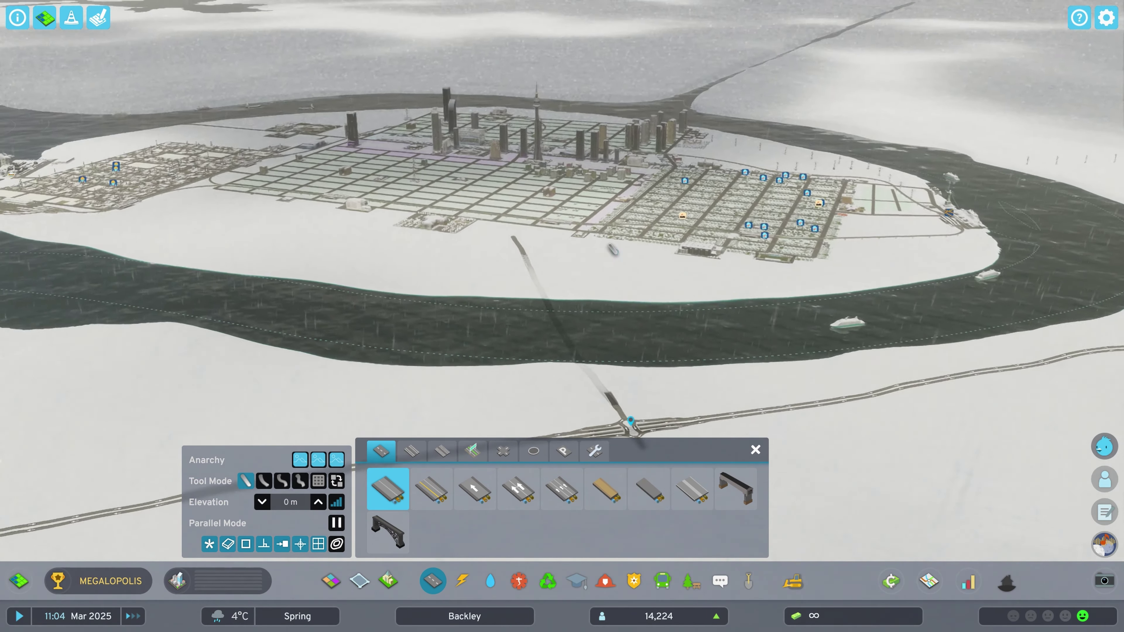
{"action": "scroll", "coordinate": [722, 390], "scroll_direction": "up", "scroll_amount": 10}
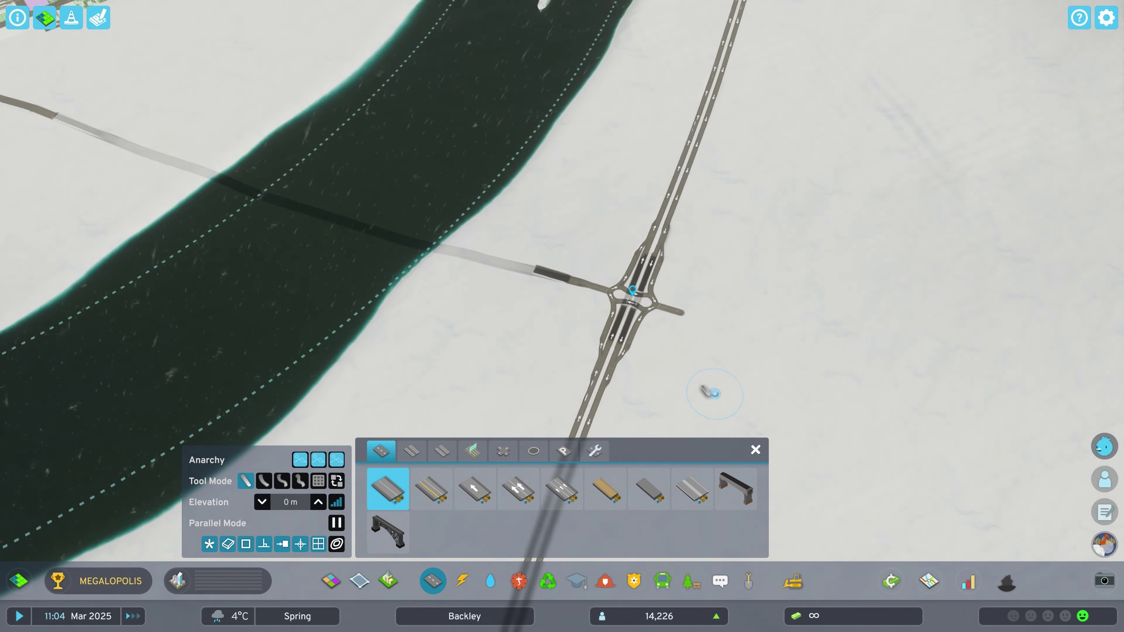
{"action": "scroll", "coordinate": [721, 390], "scroll_direction": "up", "scroll_amount": 5}
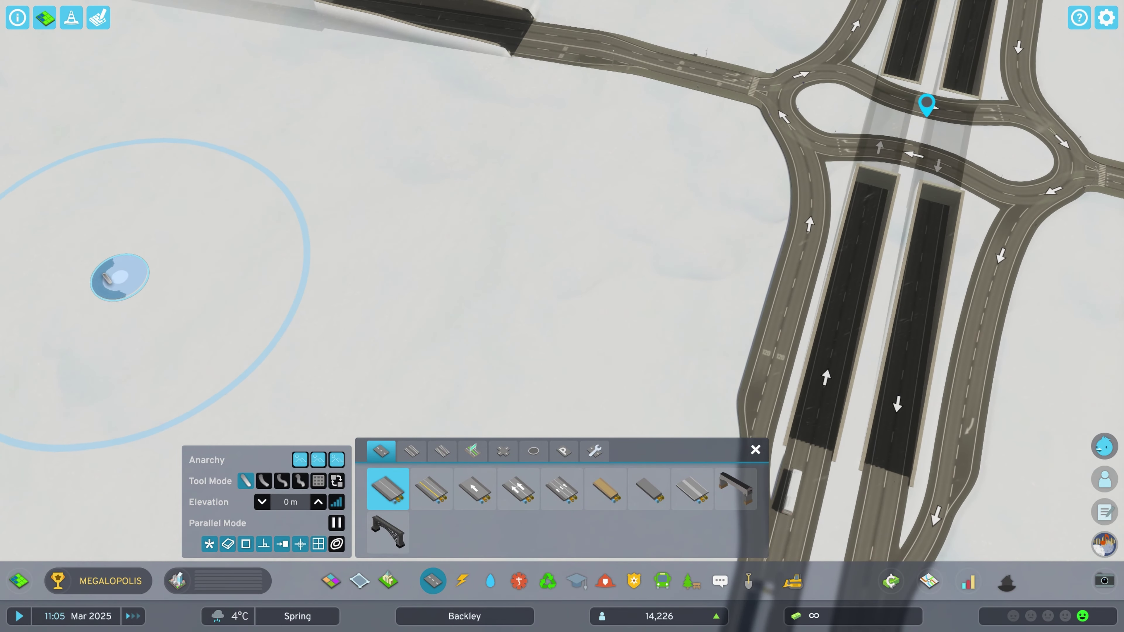
{"action": "left_click", "coordinate": [106, 279]}
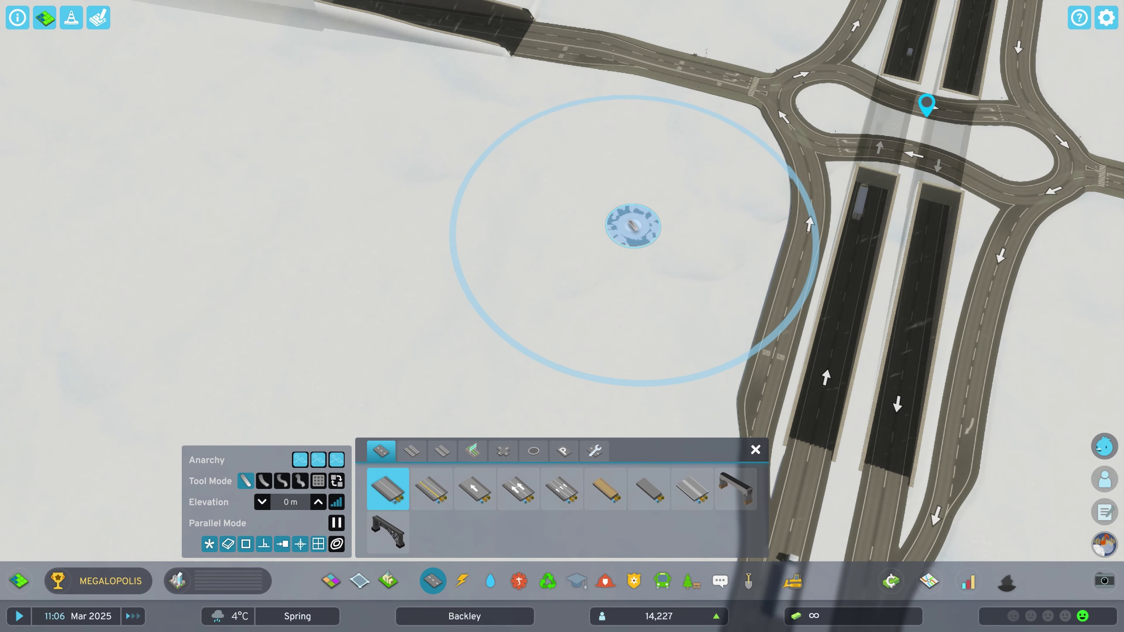
{"action": "mouse_move", "coordinate": [419, 297]}
{"action": "middle_mouse_down"}
{"action": "mouse_move", "coordinate": [635, 178]}
{"action": "mouse_move", "coordinate": [575, 269]}
{"action": "middle_mouse_up"}
{"action": "key", "text": "w"}
{"action": "key", "text": "a"}
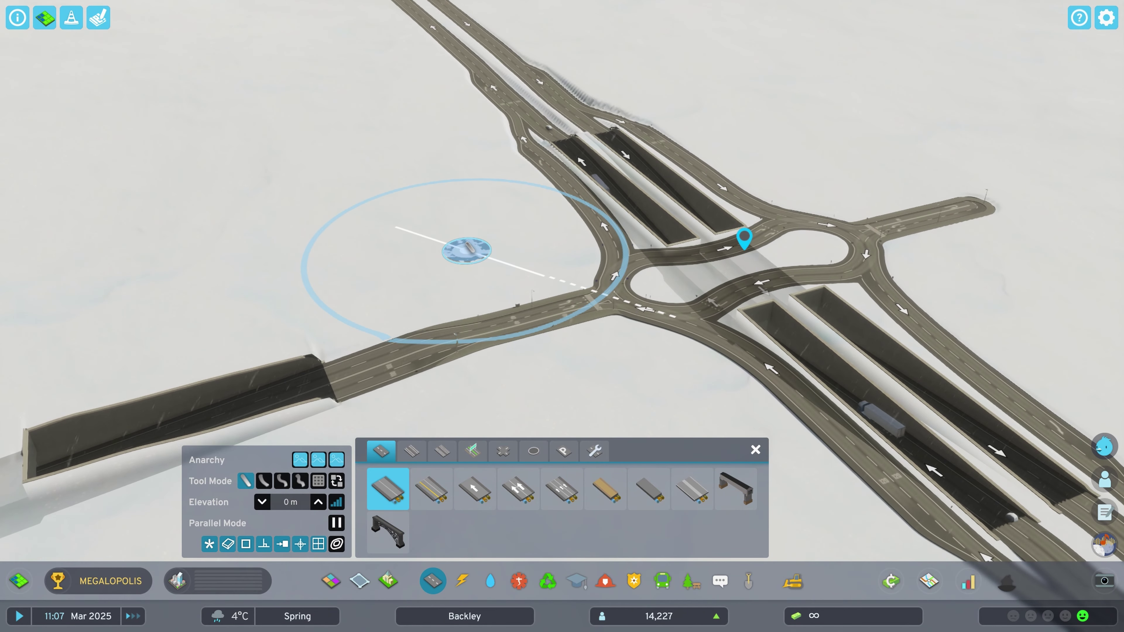
{"action": "left_click", "coordinate": [468, 249]}
{"action": "right_click", "coordinate": [392, 171]}
{"action": "middle_click_drag", "start_coordinate": [402, 175], "coordinate": [635, 407]}
{"action": "left_click", "coordinate": [516, 343]}
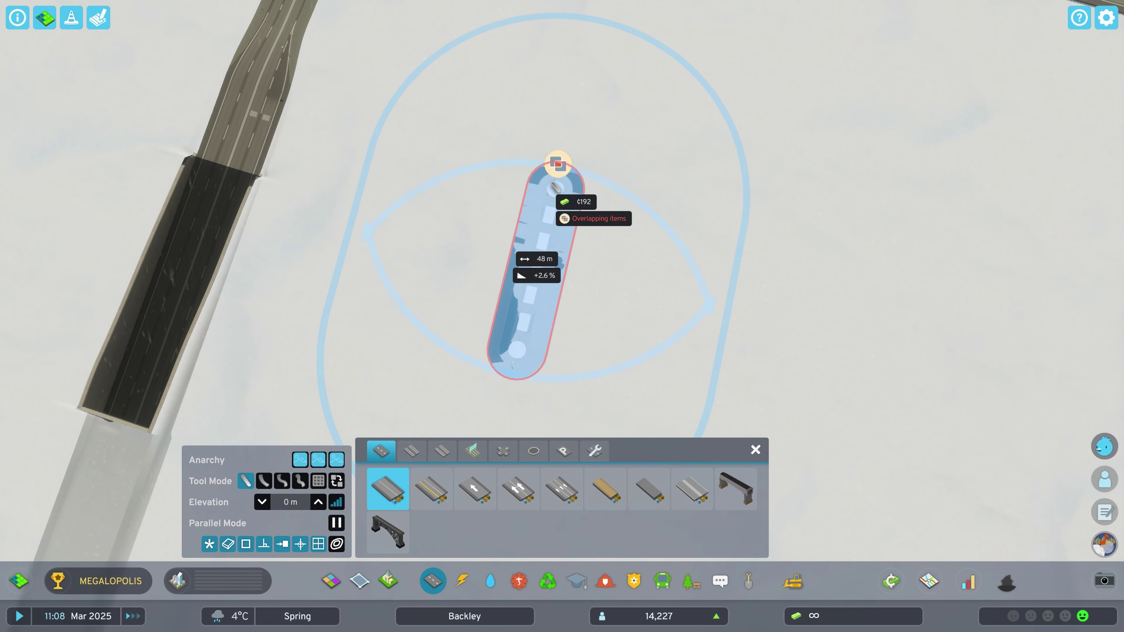
{"action": "right_click", "coordinate": [551, 200]}
{"action": "left_click", "coordinate": [549, 198]}
{"action": "right_click", "coordinate": [740, 246]}
Draw a straight two-lane road about 80 m long beside the tunnel ramp near the highway interchange and place an elementary school along it.
{"action": "left_click", "coordinate": [721, 268]}
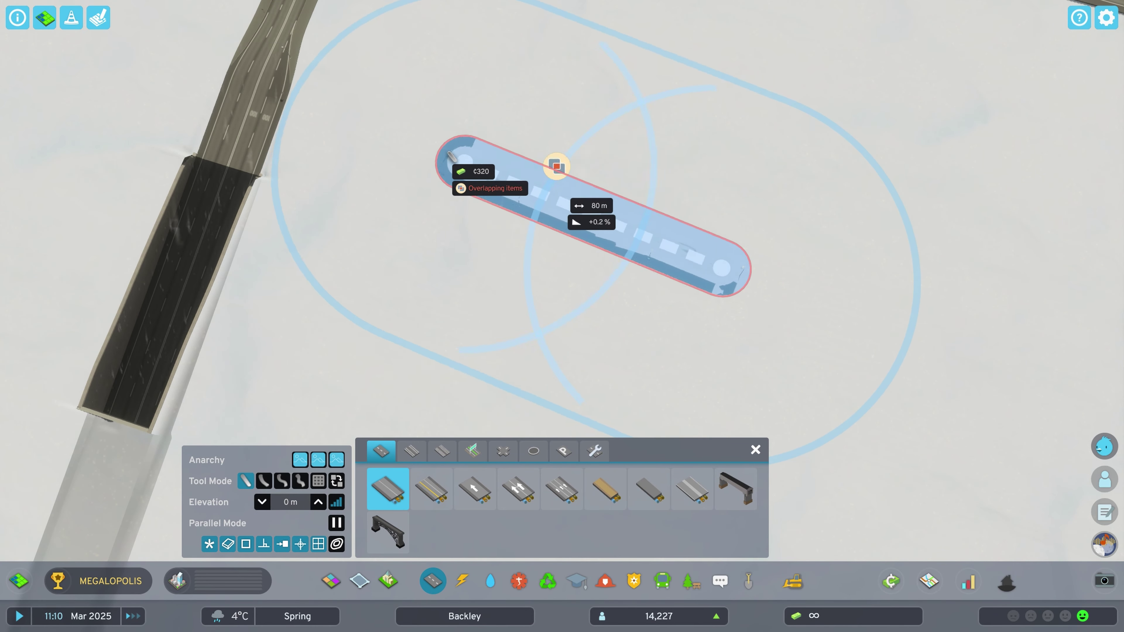
{"action": "left_click", "coordinate": [441, 188]}
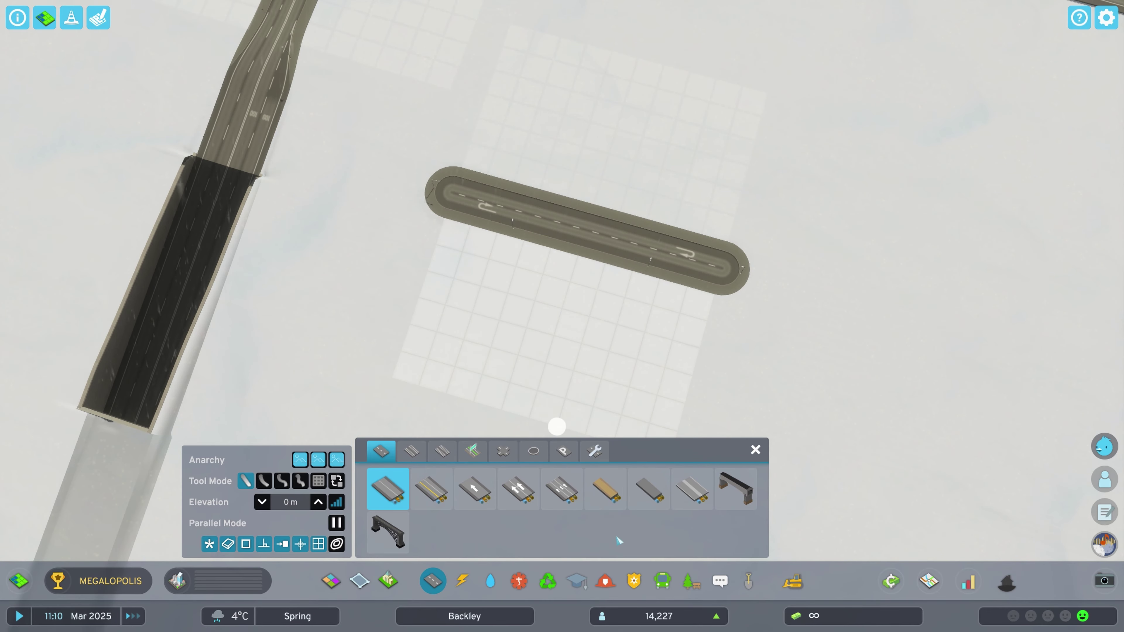
{"action": "left_click", "coordinate": [585, 586]}
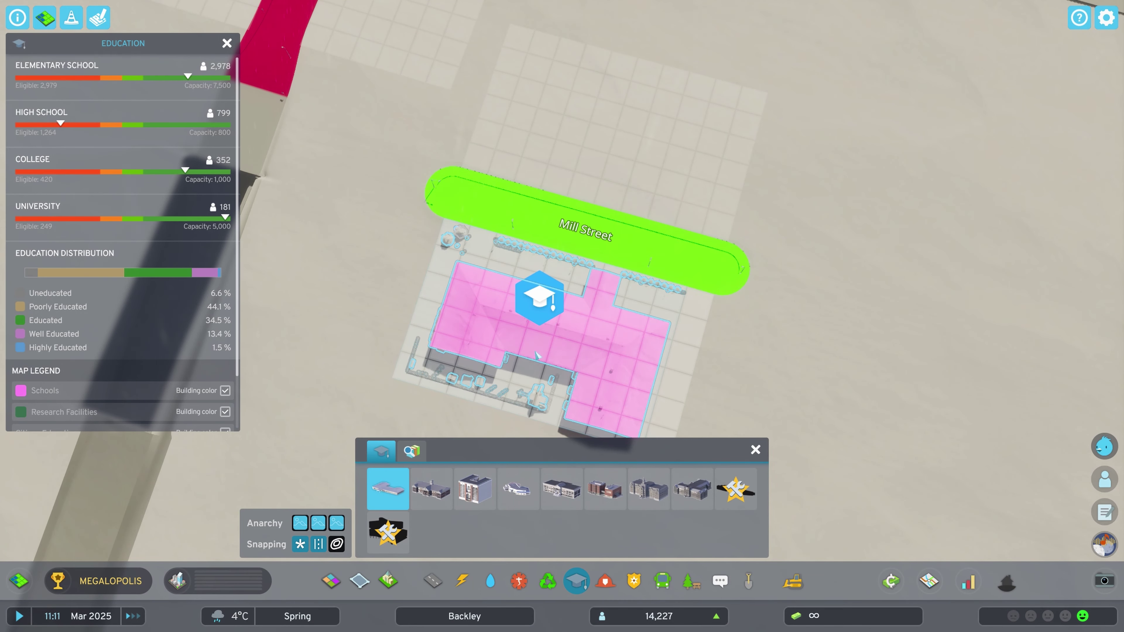
{"action": "left_click", "coordinate": [546, 285]}
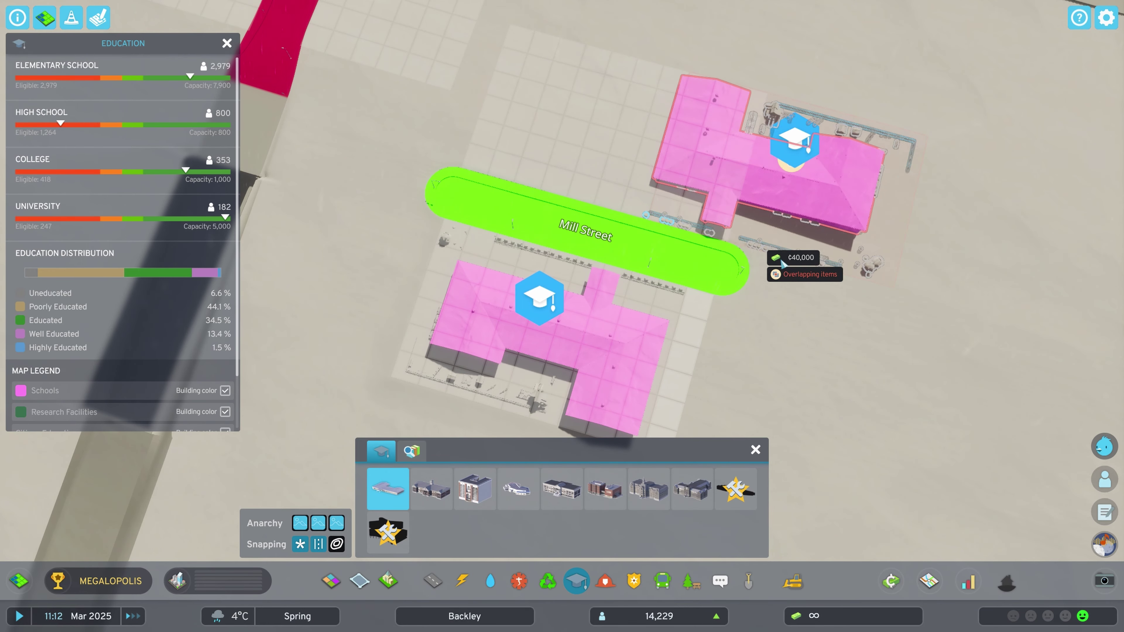
Extend the two-lane road in a straight line past the school, away from the tunnel ramp.
{"action": "middle_click_drag", "start_coordinate": [773, 248], "coordinate": [567, 200]}
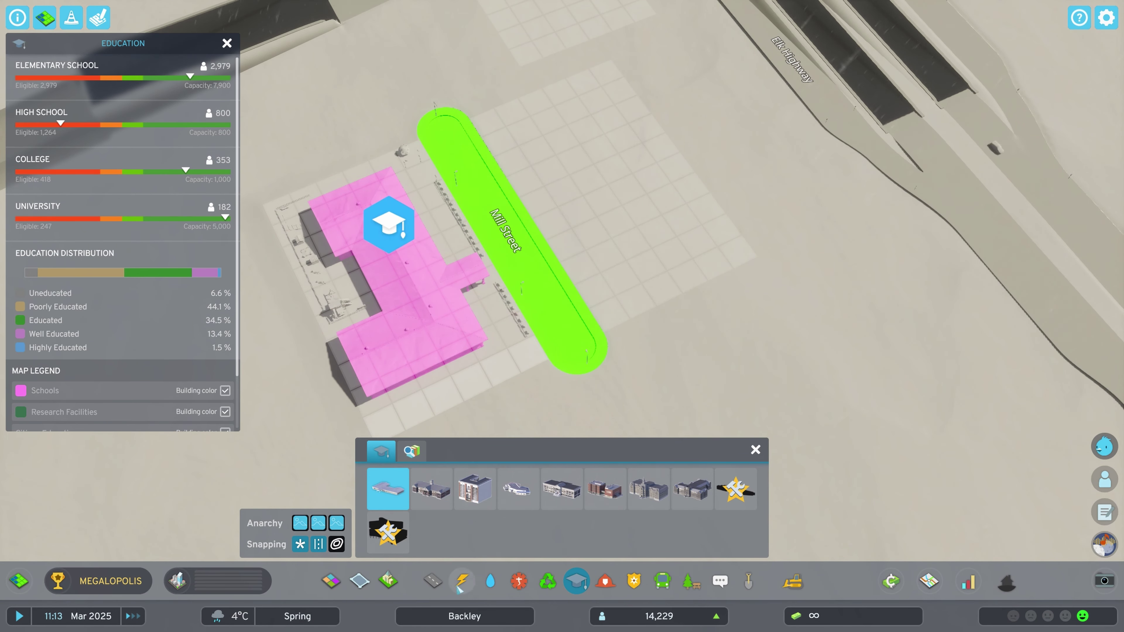
{"action": "left_click", "coordinate": [433, 581]}
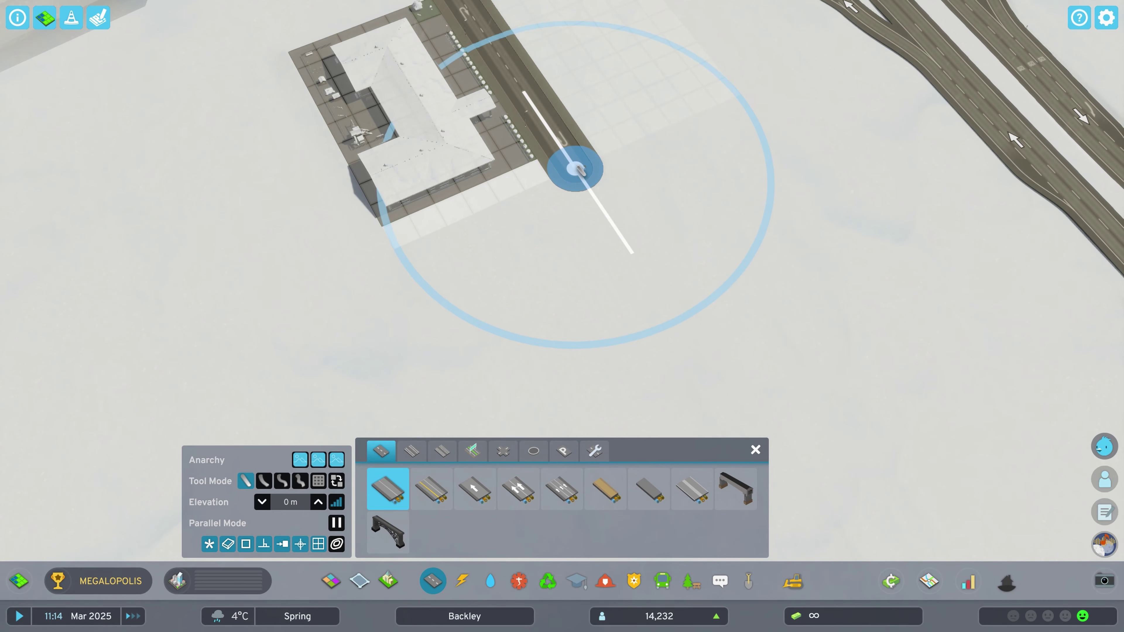
{"action": "left_click", "coordinate": [575, 239]}
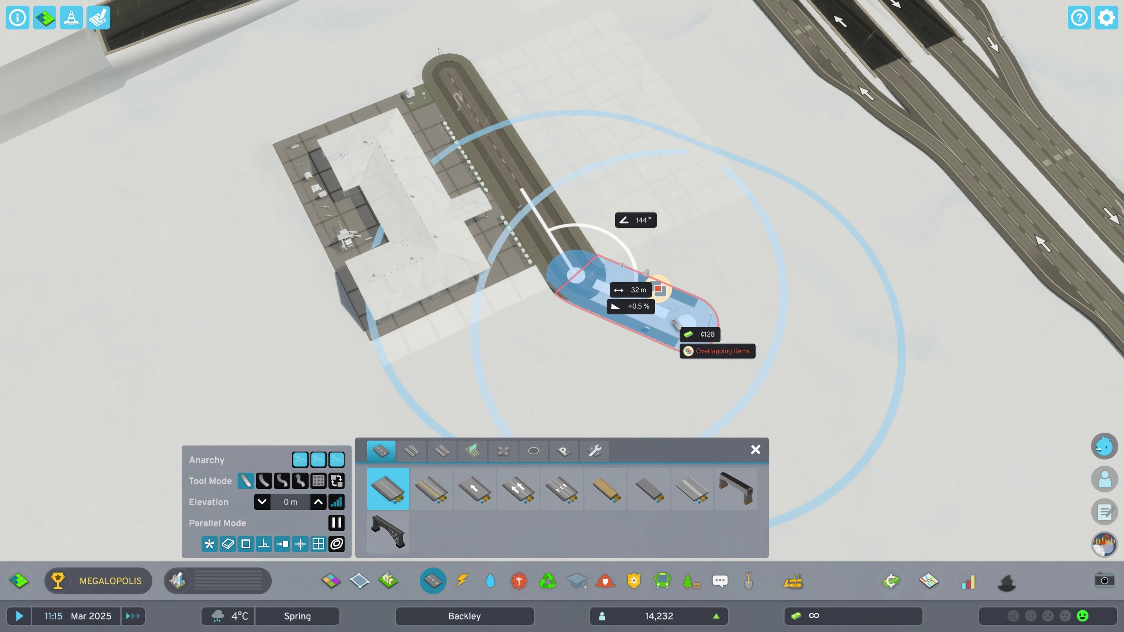
{"action": "key", "text": "s"}
{"action": "left_click", "coordinate": [710, 368]}
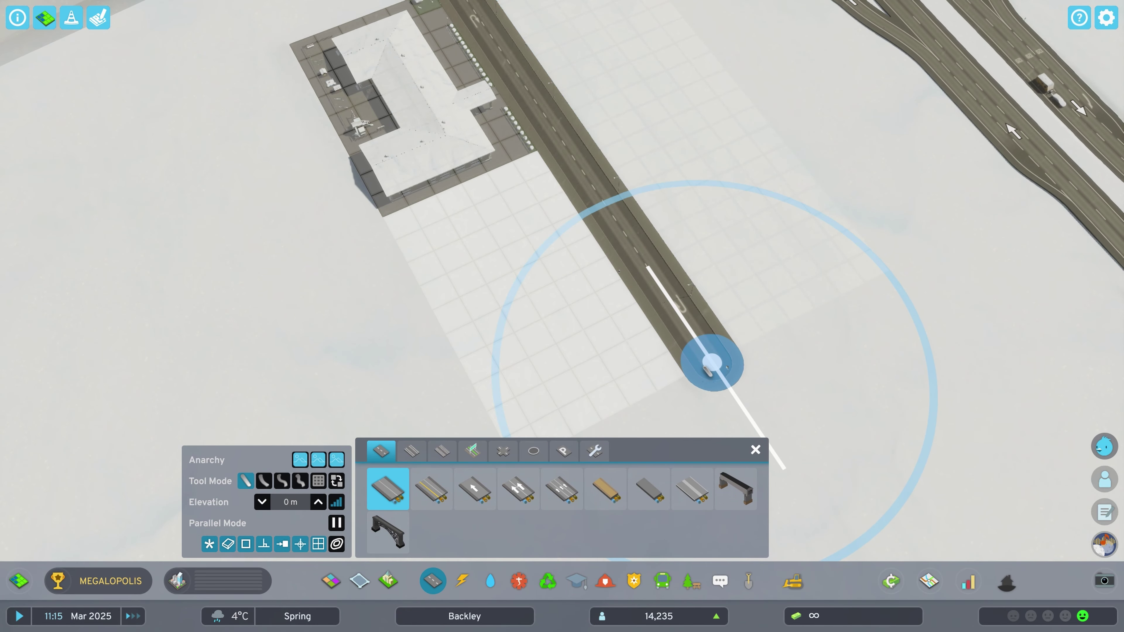
{"action": "key", "text": "s"}
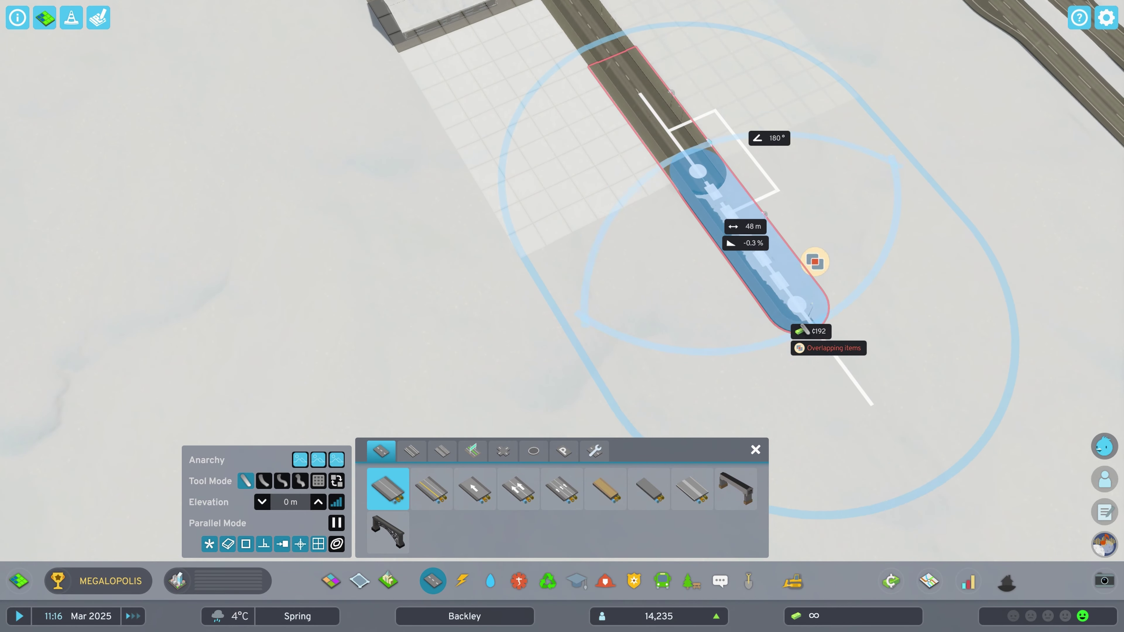
{"action": "right_click", "coordinate": [878, 421]}
Lengthen the road's end near the tunnel ramp and turn it 90° into a street about 88 m long between the ramp and school.
{"action": "key", "text": "w"}
{"action": "middle_click_drag", "start_coordinate": [761, 246], "coordinate": [666, 227]}
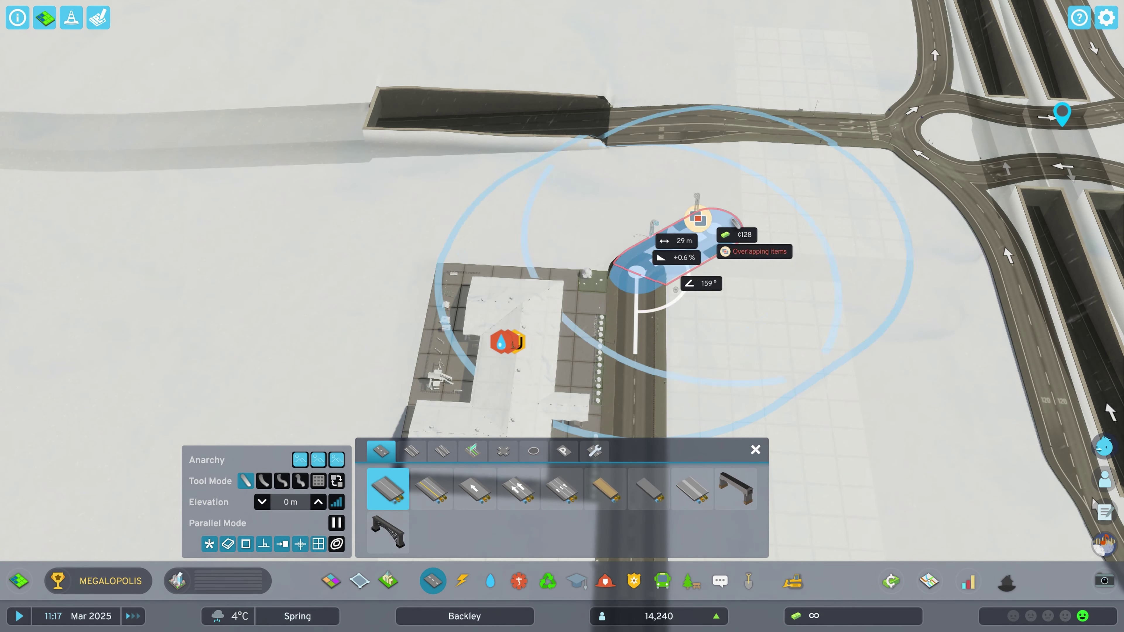
{"action": "left_click", "coordinate": [637, 207]}
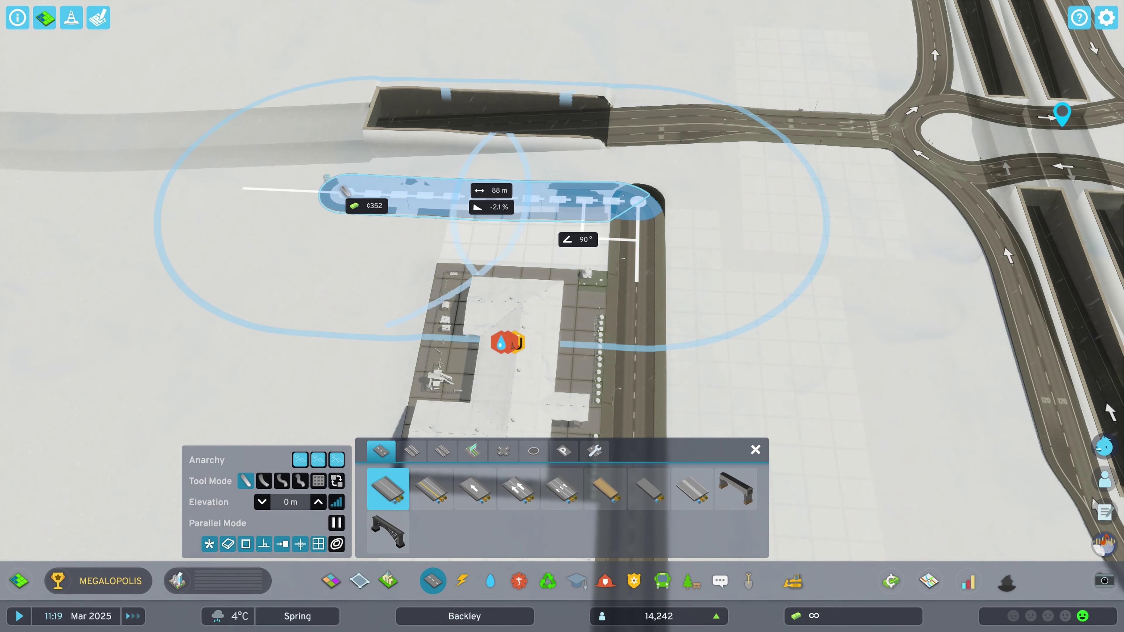
{"action": "left_click", "coordinate": [333, 190]}
{"action": "right_click", "coordinate": [346, 189]}
Draw a straight side street from the middle of the two-lane road on the school's side, parallel to the street by the ramp.
{"action": "key", "text": "s"}
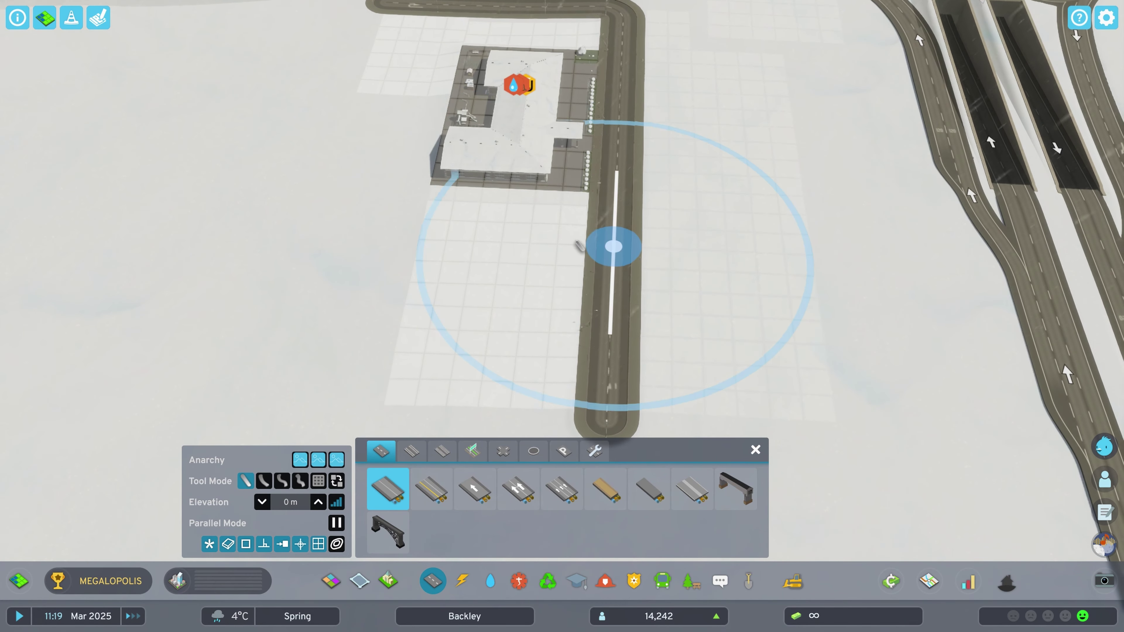
{"action": "left_click", "coordinate": [614, 244]}
{"action": "left_click", "coordinate": [228, 232]}
{"action": "right_click", "coordinate": [234, 223]}
{"action": "key", "text": "d"}
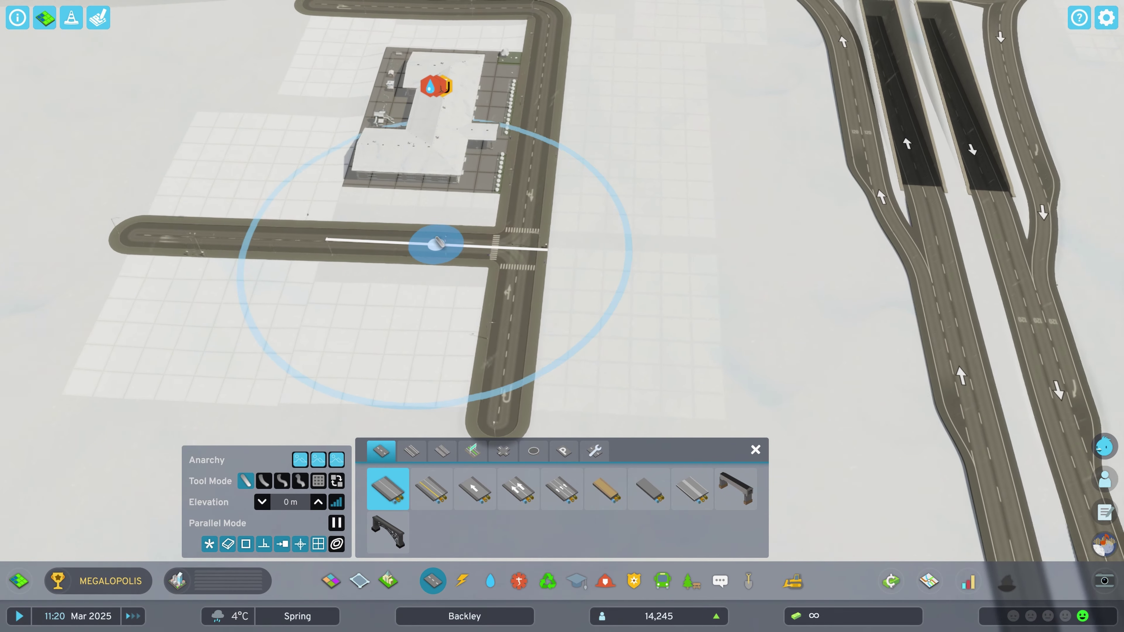
{"action": "left_click", "coordinate": [509, 246]}
{"action": "key", "text": "d"}
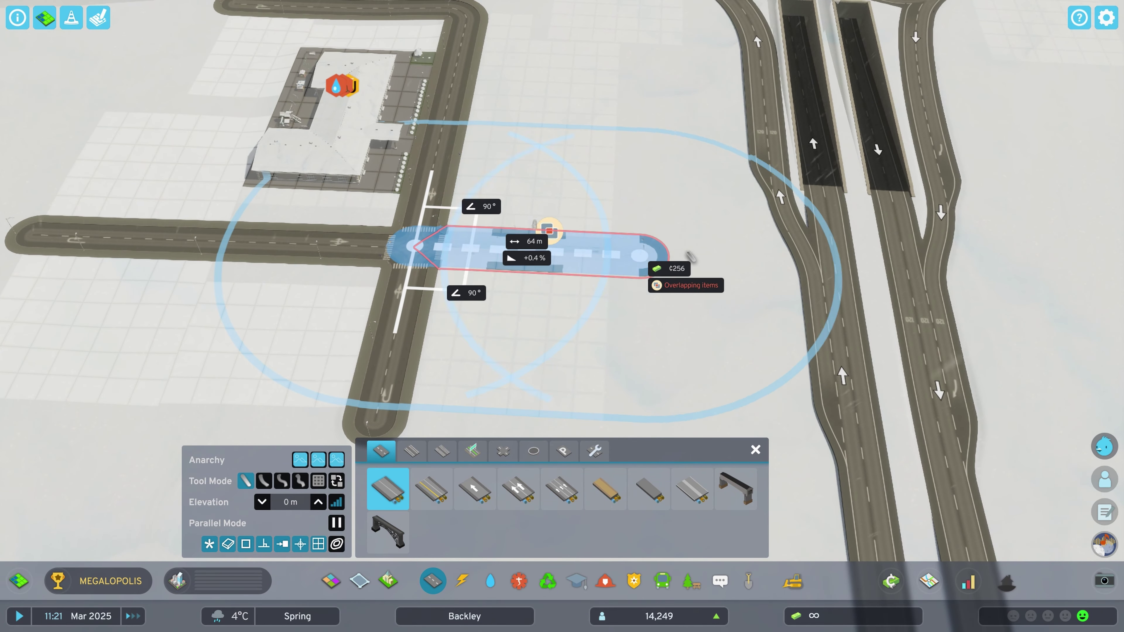
{"action": "right_click", "coordinate": [644, 256]}
{"action": "scroll", "coordinate": [638, 255], "scroll_direction": "down", "scroll_amount": 2}
{"action": "key", "text": "w"}
{"action": "key", "text": "d"}
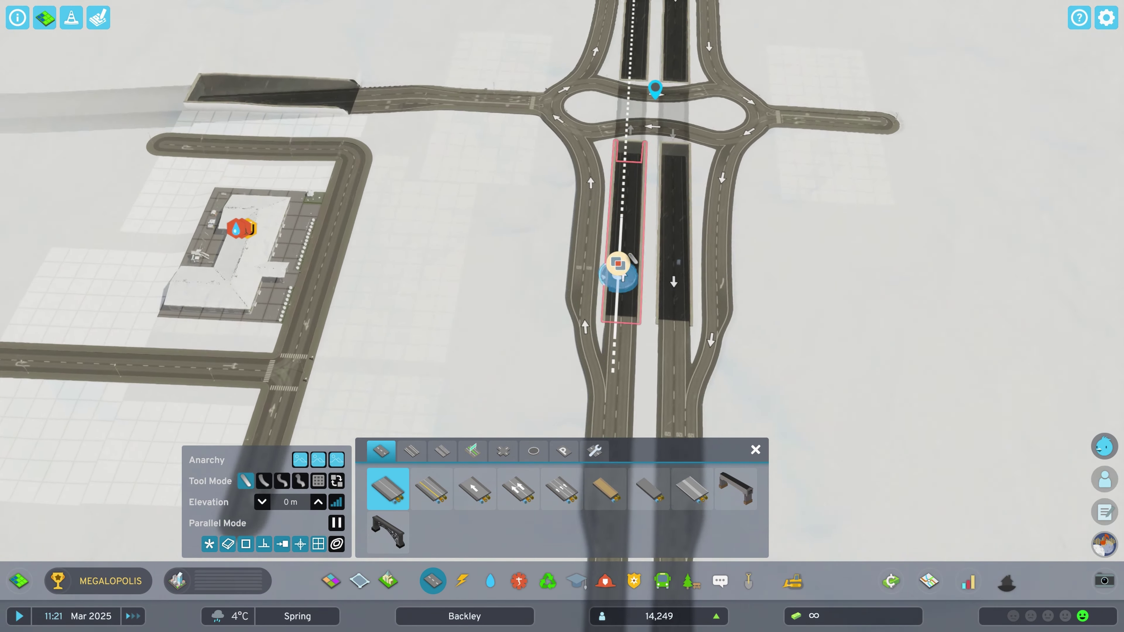
{"action": "scroll", "coordinate": [632, 259], "scroll_direction": "down", "scroll_amount": 5}
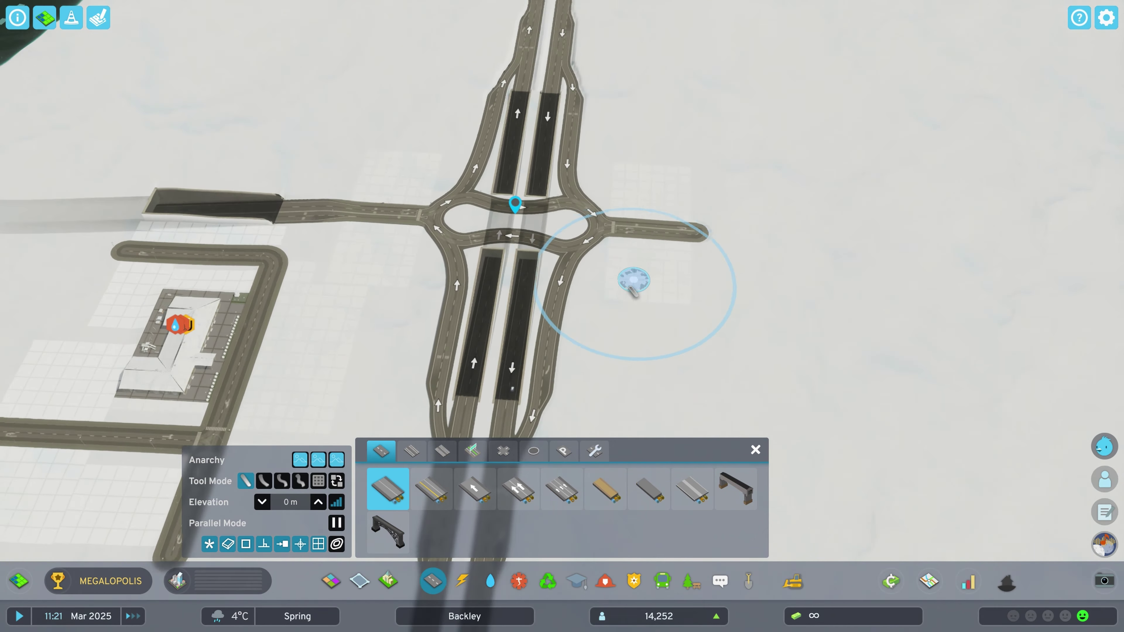
{"action": "left_click", "coordinate": [618, 224]}
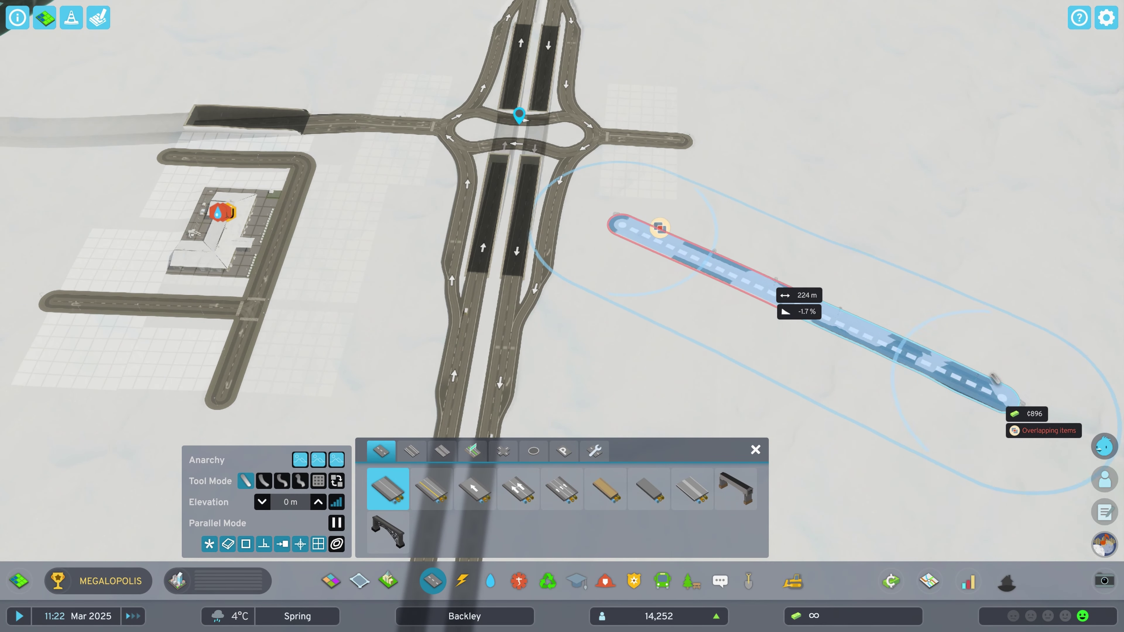
{"action": "right_click", "coordinate": [971, 267]}
{"action": "right_click", "coordinate": [580, 208]}
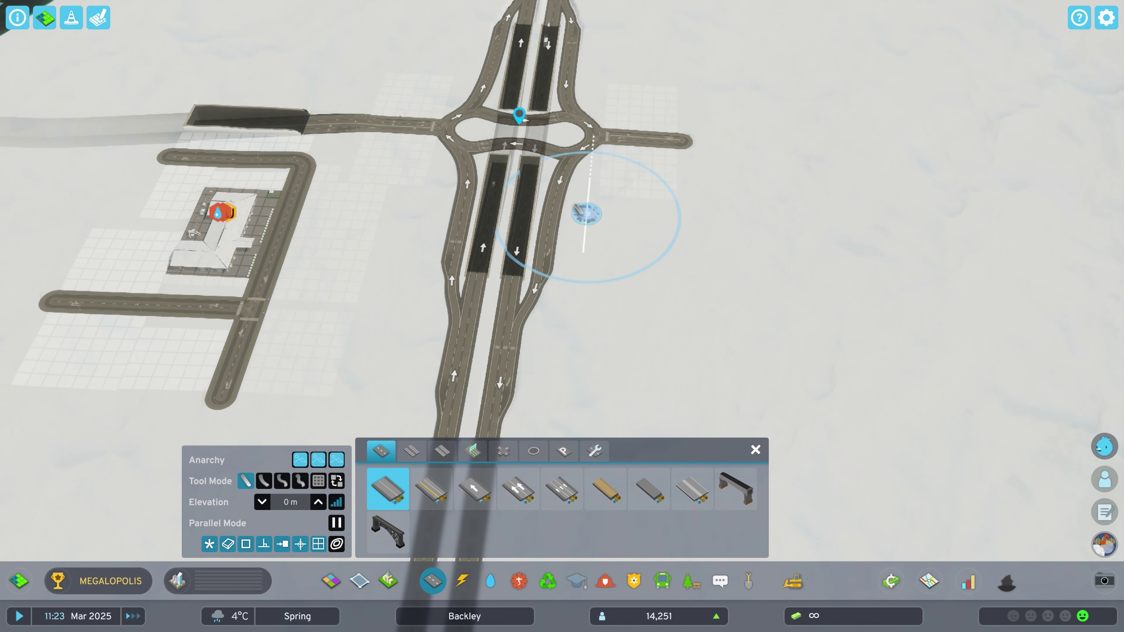
{"action": "middle_click_drag", "start_coordinate": [677, 303], "coordinate": [512, 253]}
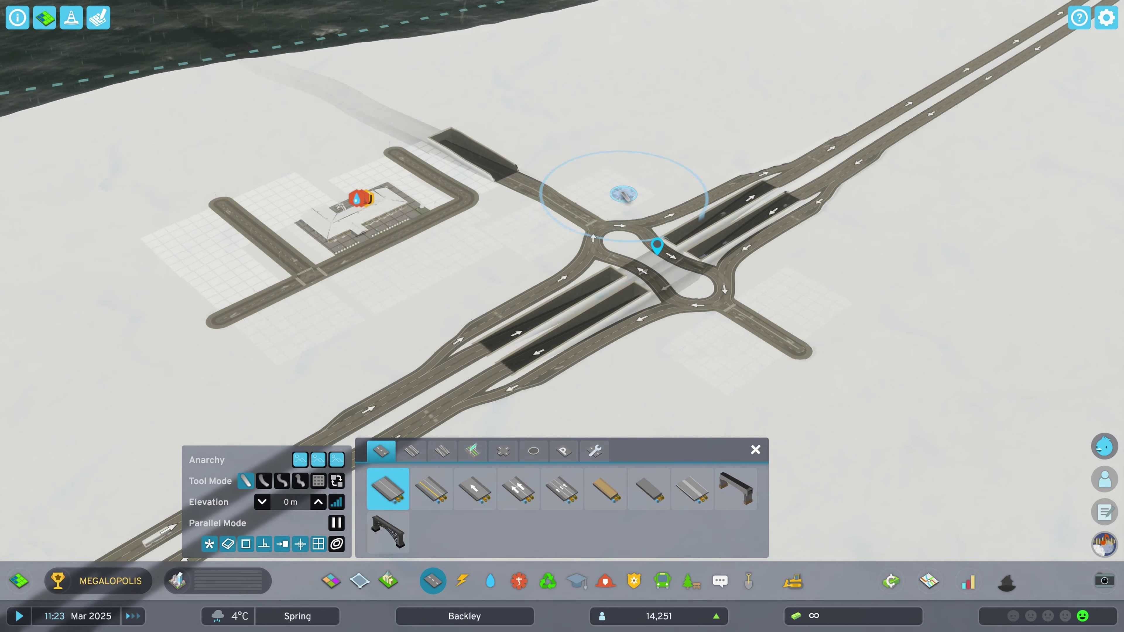
{"action": "left_click", "coordinate": [625, 193]}
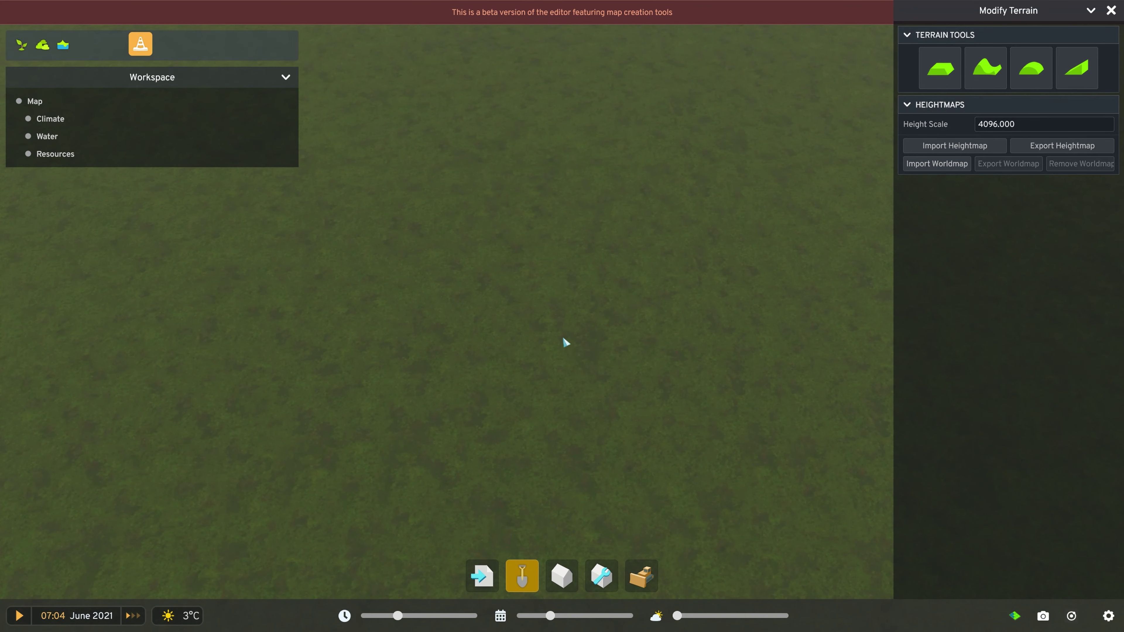
Search the objects that can be added for "highway" and choose Highway Oneway - 2 lanes.
{"action": "left_click", "coordinate": [562, 577]}
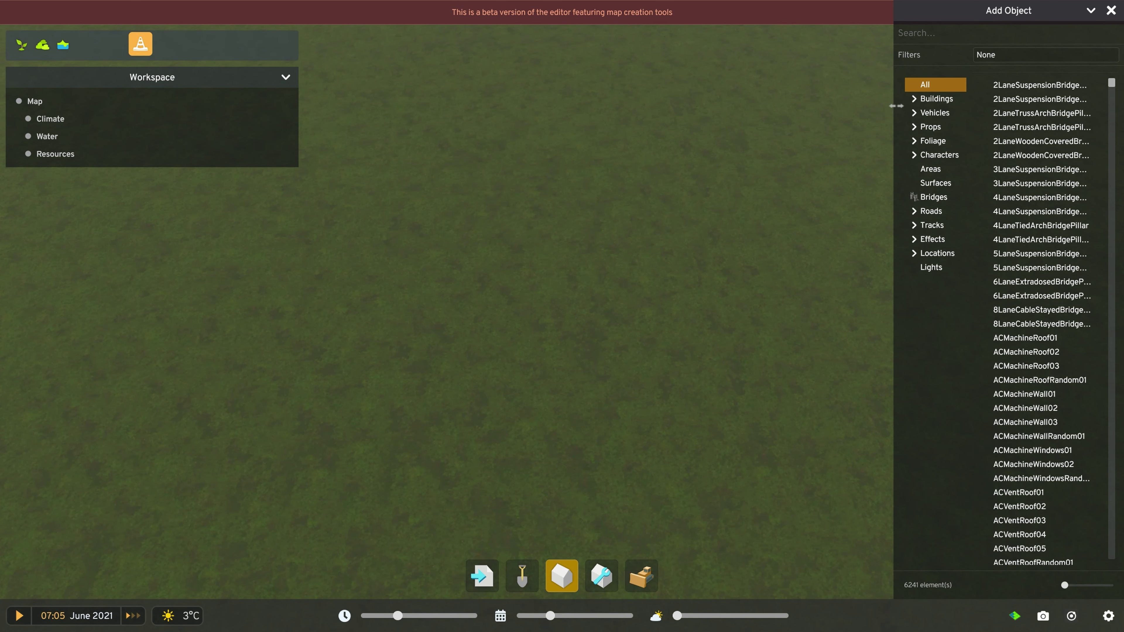
{"action": "left_click", "coordinate": [932, 35]}
{"action": "type", "text": "highway"}
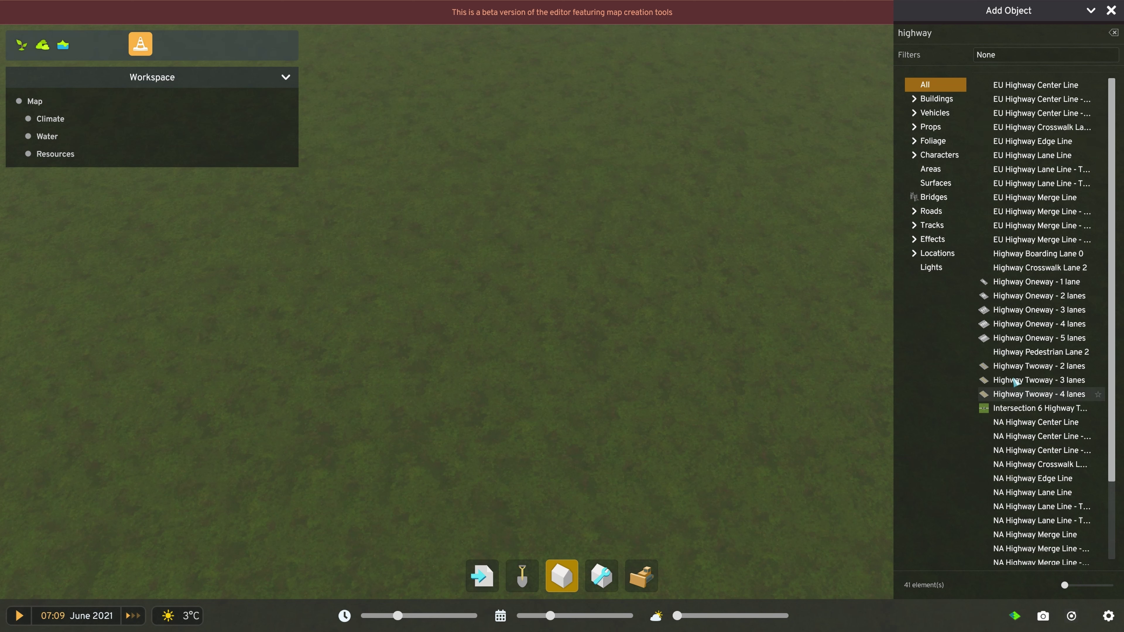
{"action": "left_click", "coordinate": [1044, 301]}
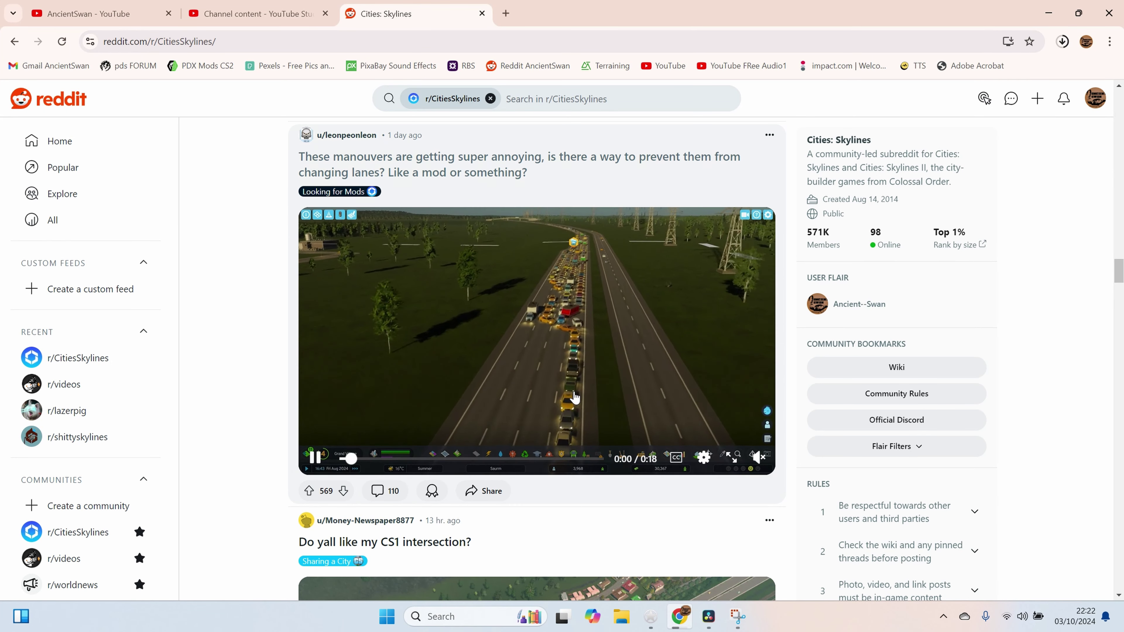
Switch to Reddit and draft a comment starting "Just add one" on the r/CitiesSkylines post about annoying lane-changing manouvers.
{"action": "left_click", "coordinate": [392, 494]}
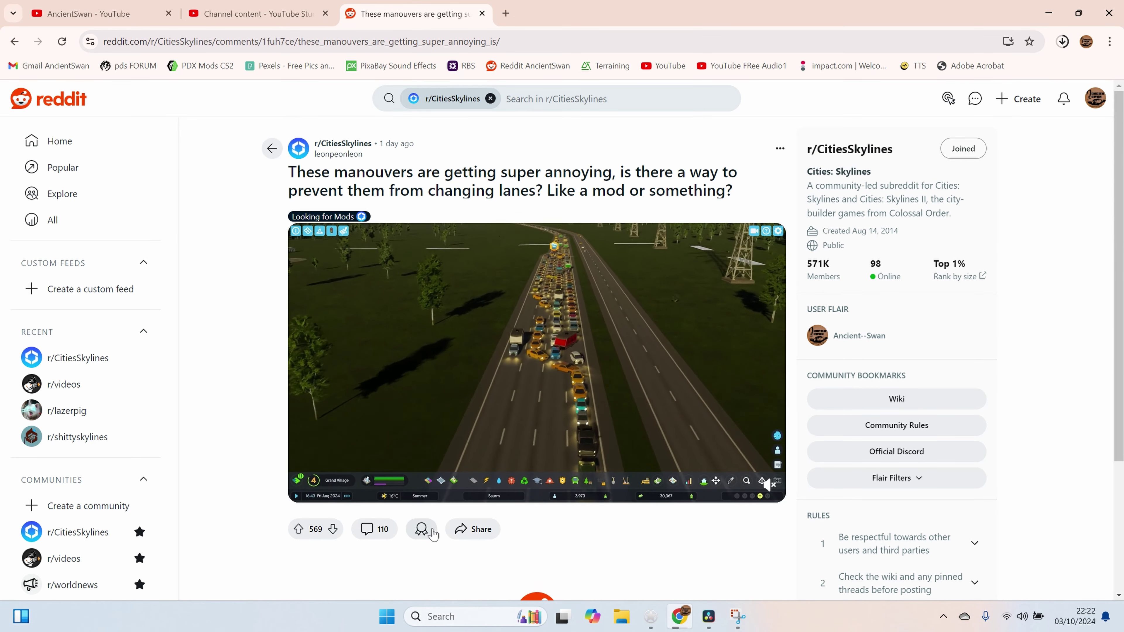
{"action": "scroll", "coordinate": [569, 490], "scroll_direction": "down", "scroll_amount": 4}
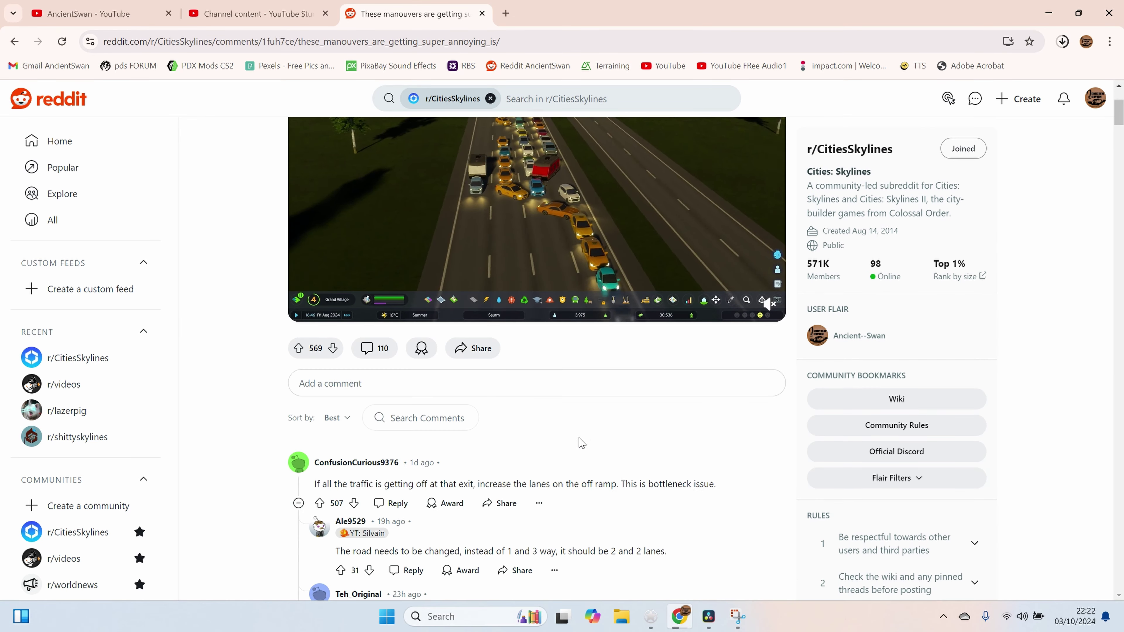
{"action": "left_click", "coordinate": [518, 383]}
{"action": "type", "text": "Just add one mroe"}
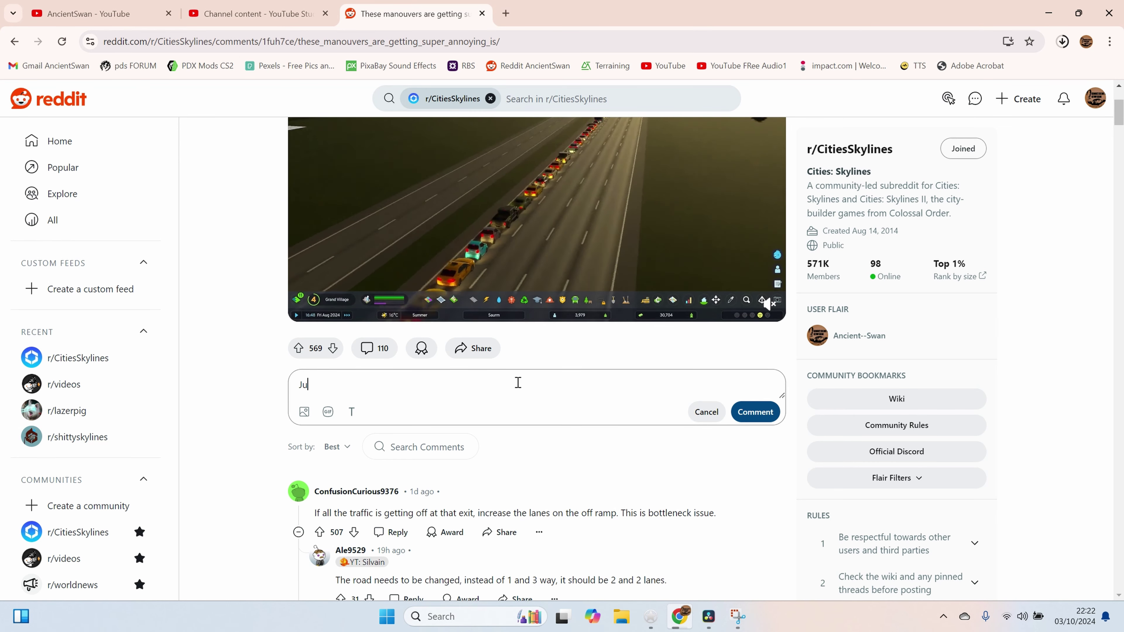
{"action": "type", "text": " la"}
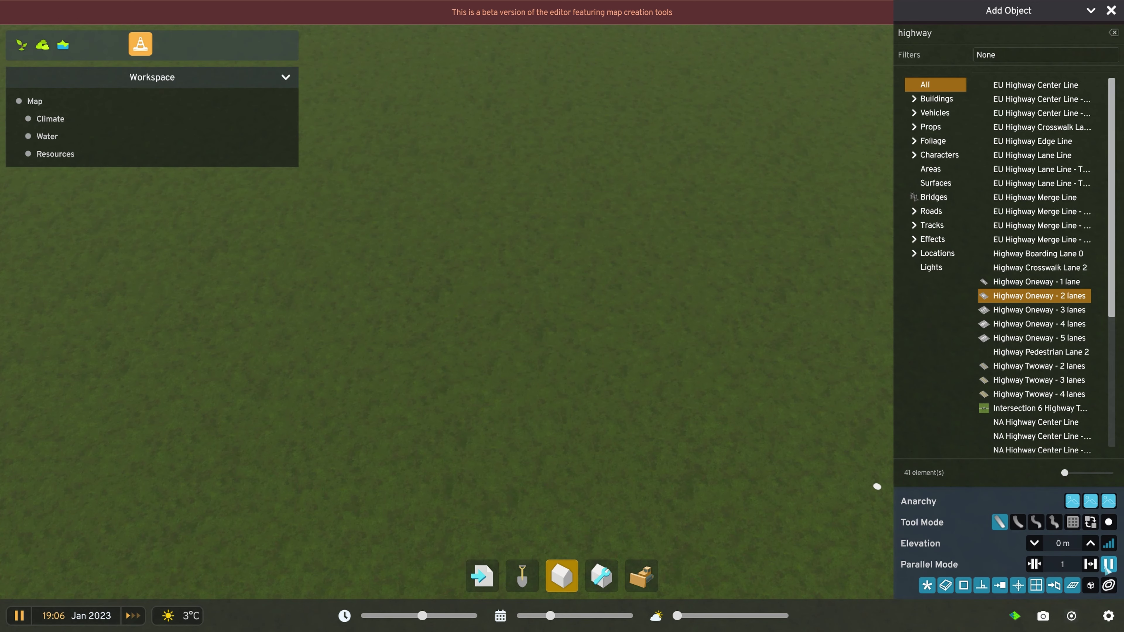
Try a straight parallel pair of two-lane one-way highways, and a single one about 224 m long with parallel mode off.
{"action": "left_click", "coordinate": [179, 390]}
{"action": "left_click", "coordinate": [738, 371]}
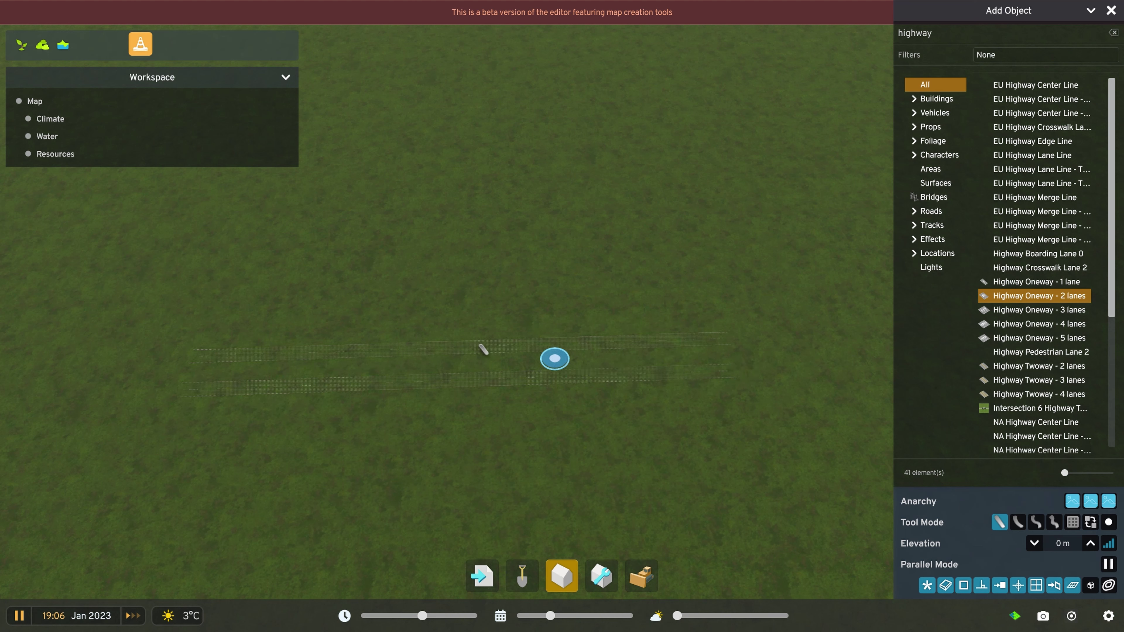
{"action": "left_click", "coordinate": [188, 372]}
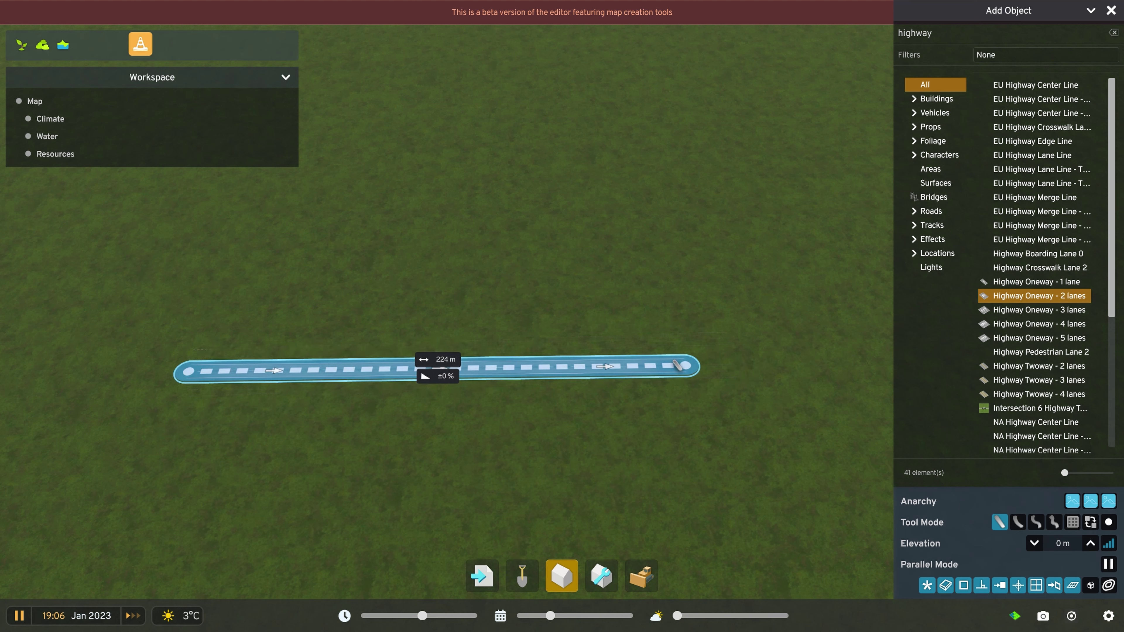
{"action": "left_click", "coordinate": [677, 365]}
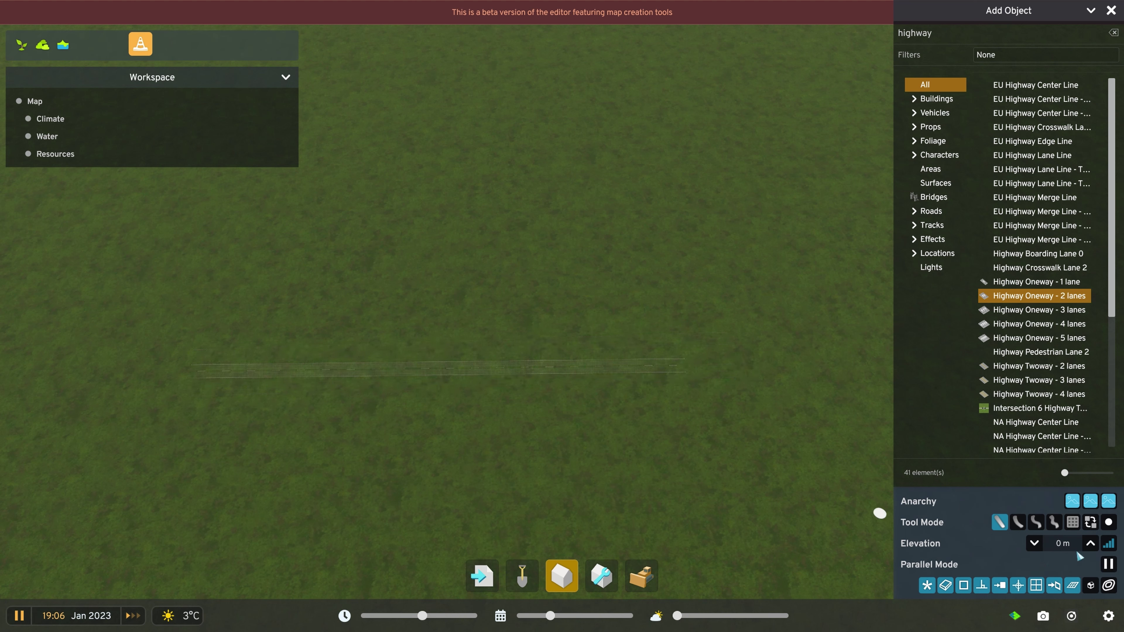
Draw a long parallel pair of opposing two-lane one-way highways at offset 1 and a shorter single highway alongside it.
{"action": "left_click", "coordinate": [110, 372]}
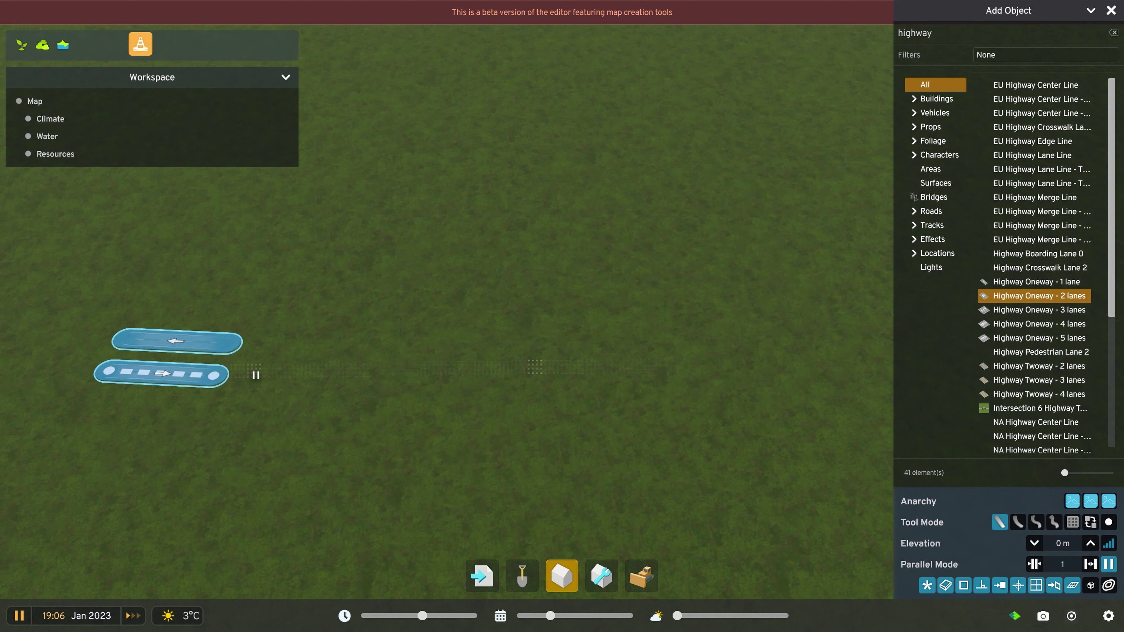
{"action": "left_click", "coordinate": [694, 359]}
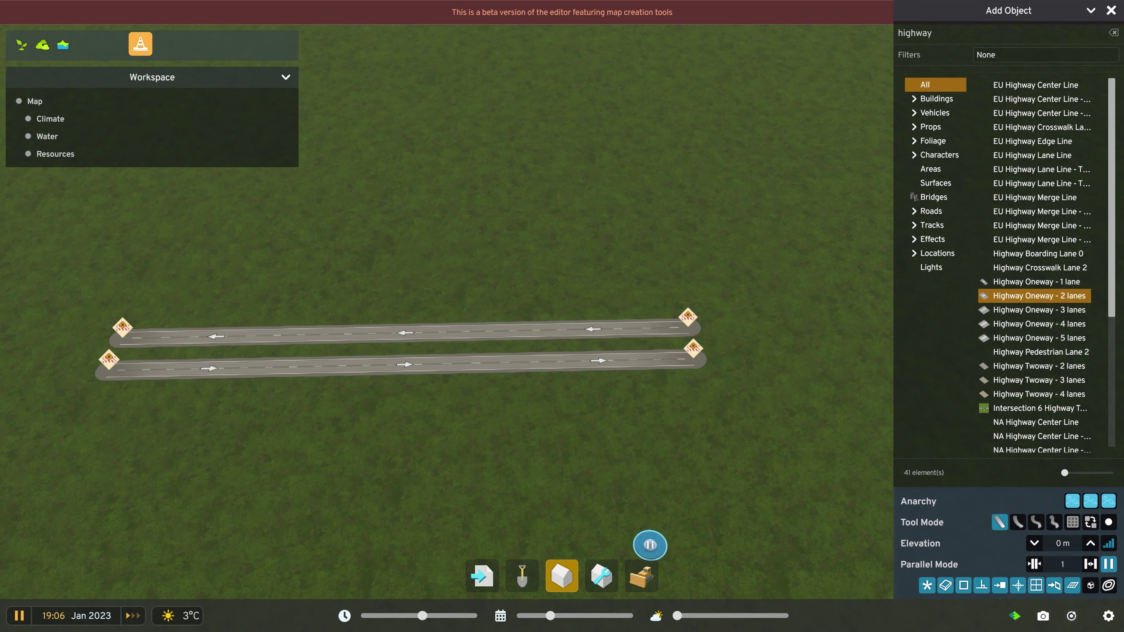
{"action": "key", "text": "d"}
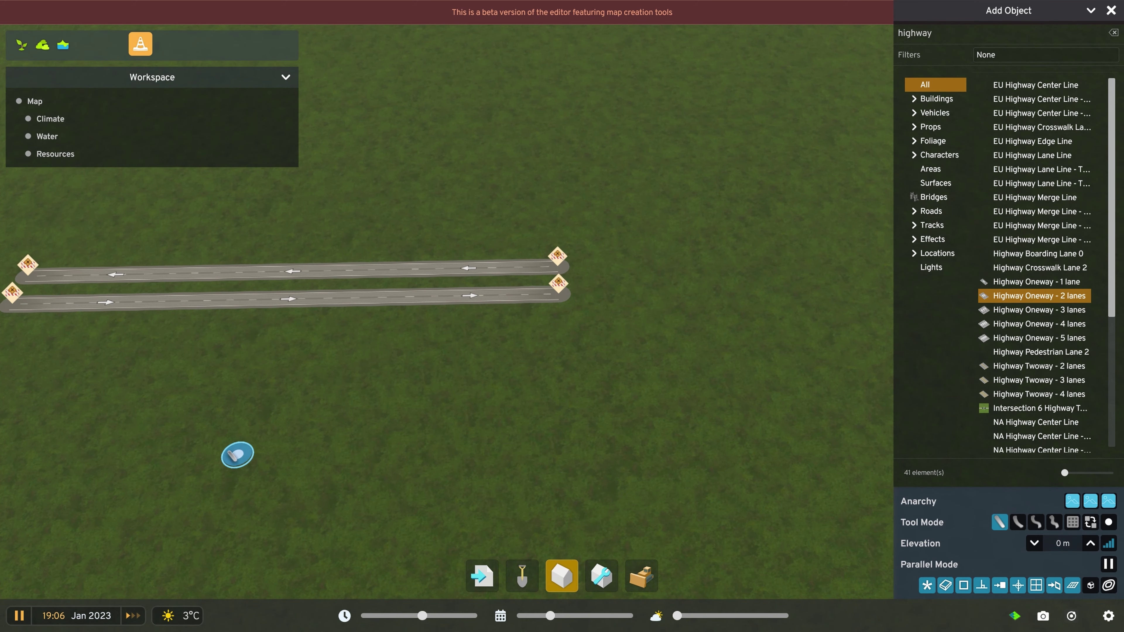
{"action": "left_click", "coordinate": [231, 456]}
{"action": "left_click", "coordinate": [565, 443]}
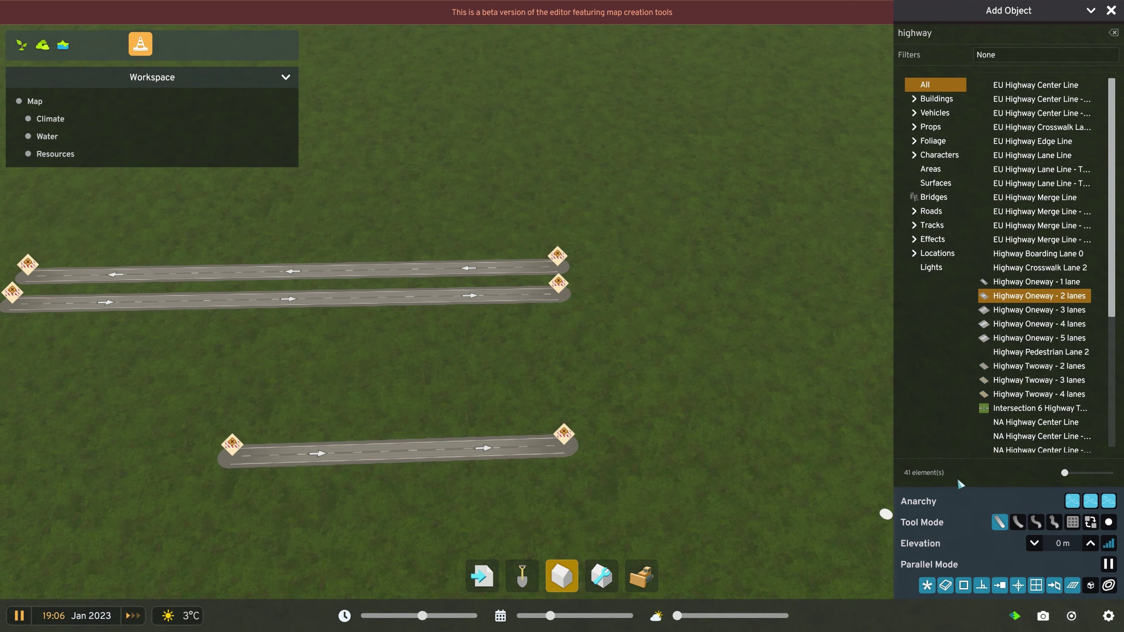
Draw a shorter parallel highway pair at offset 1 between the long pair and the single highway, and start the bulldozer.
{"action": "left_click", "coordinate": [1109, 564]}
{"action": "key", "text": "d"}
{"action": "key", "text": "a"}
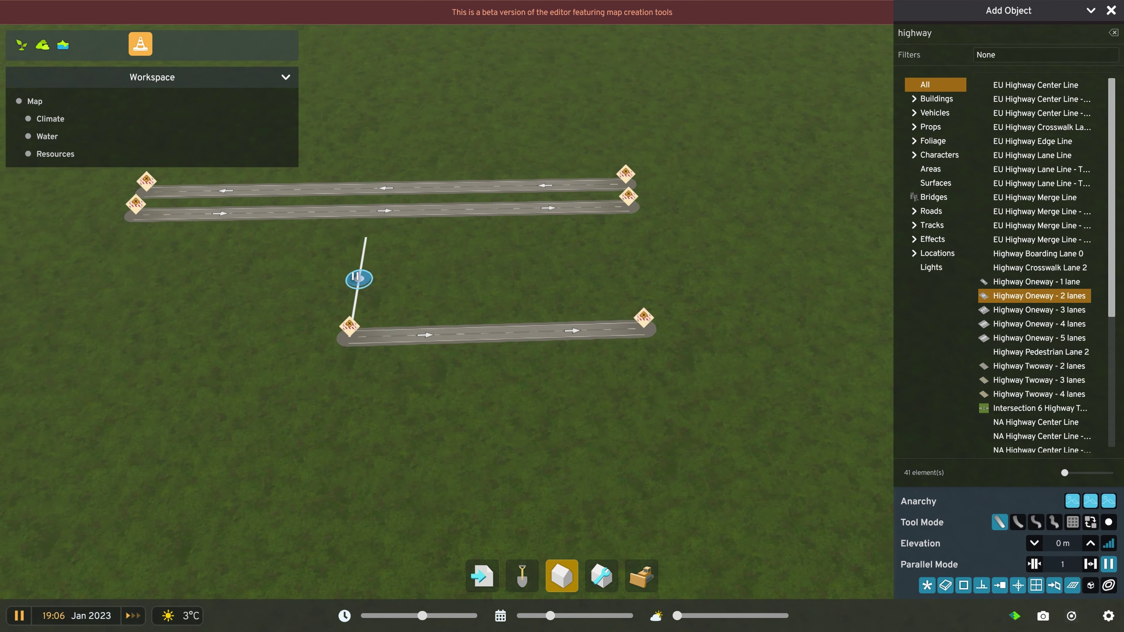
{"action": "left_click", "coordinate": [359, 277]}
{"action": "left_click", "coordinate": [638, 271]}
{"action": "key", "text": "w"}
{"action": "key", "text": "a"}
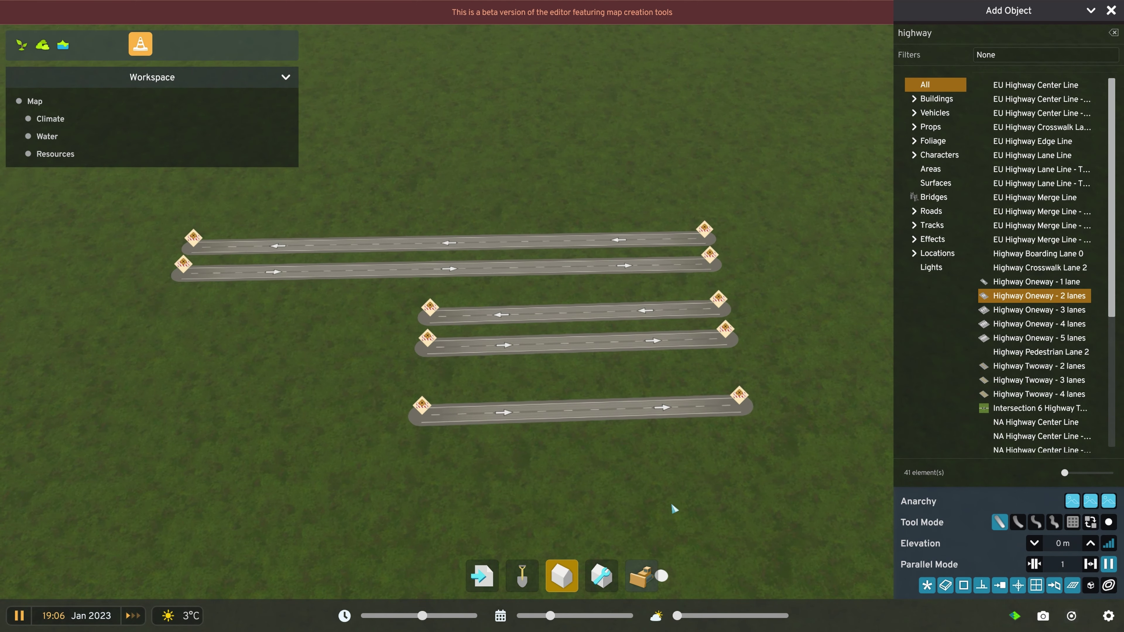
{"action": "key", "text": "b"}
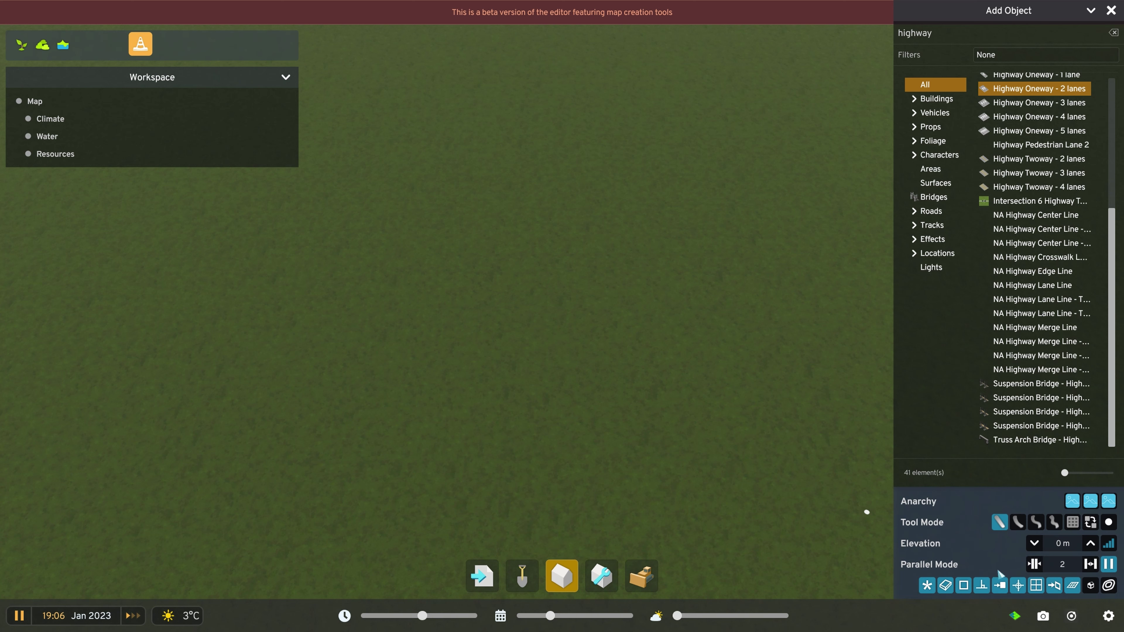
Try a parallel pair of highway suspension bridges about 536 m long at 30 m elevation with a parallel offset of 1.
{"action": "left_click", "coordinate": [1040, 383]}
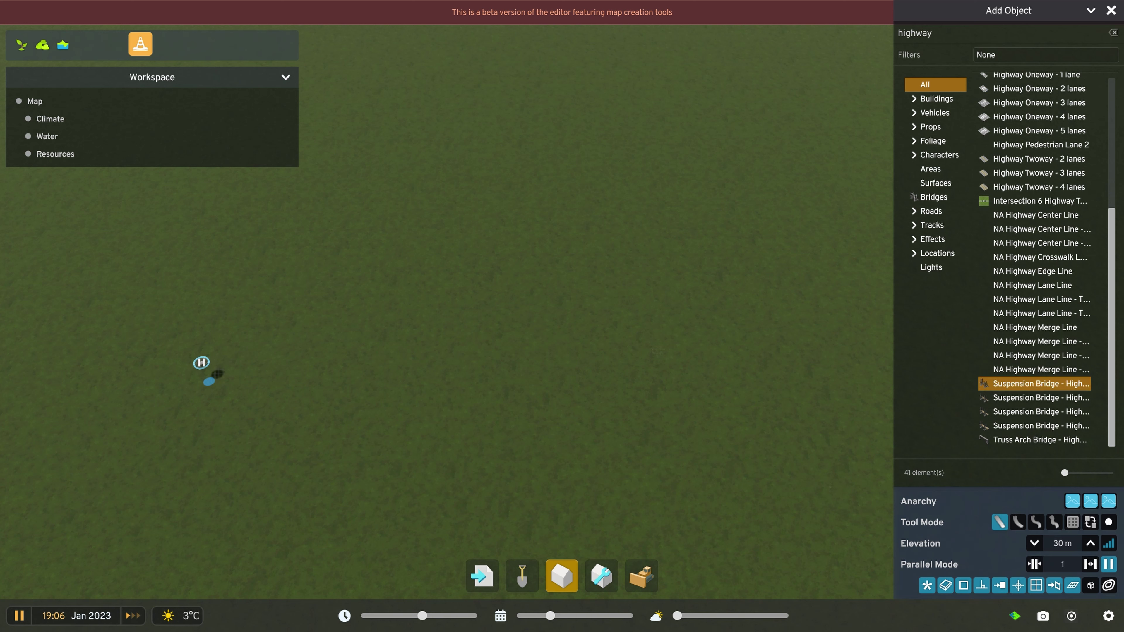
{"action": "left_click", "coordinate": [201, 362]}
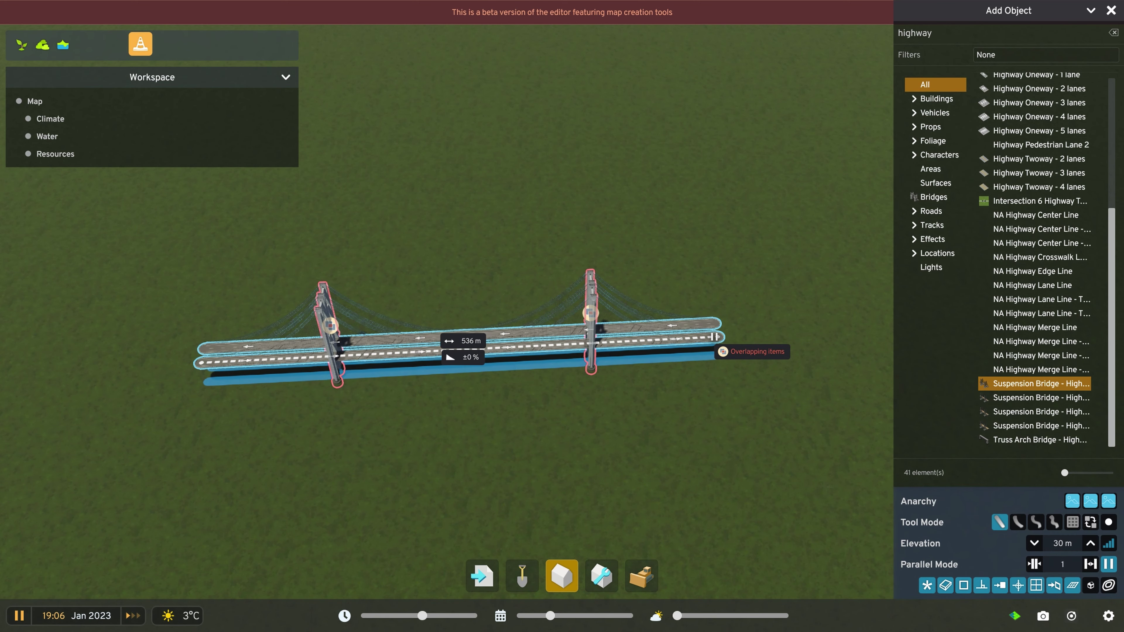
{"action": "right_click", "coordinate": [710, 336]}
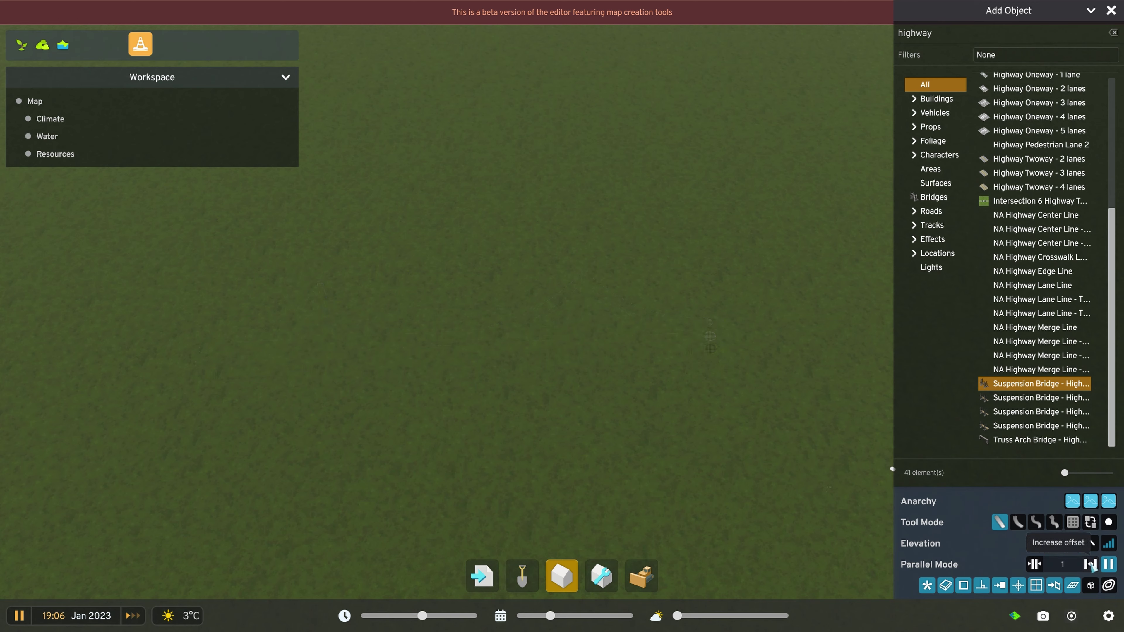
Try the parallel suspension bridges at offset 2, about 552 m long, and again at offset 1, about 464 m long.
{"action": "left_click", "coordinate": [224, 394]}
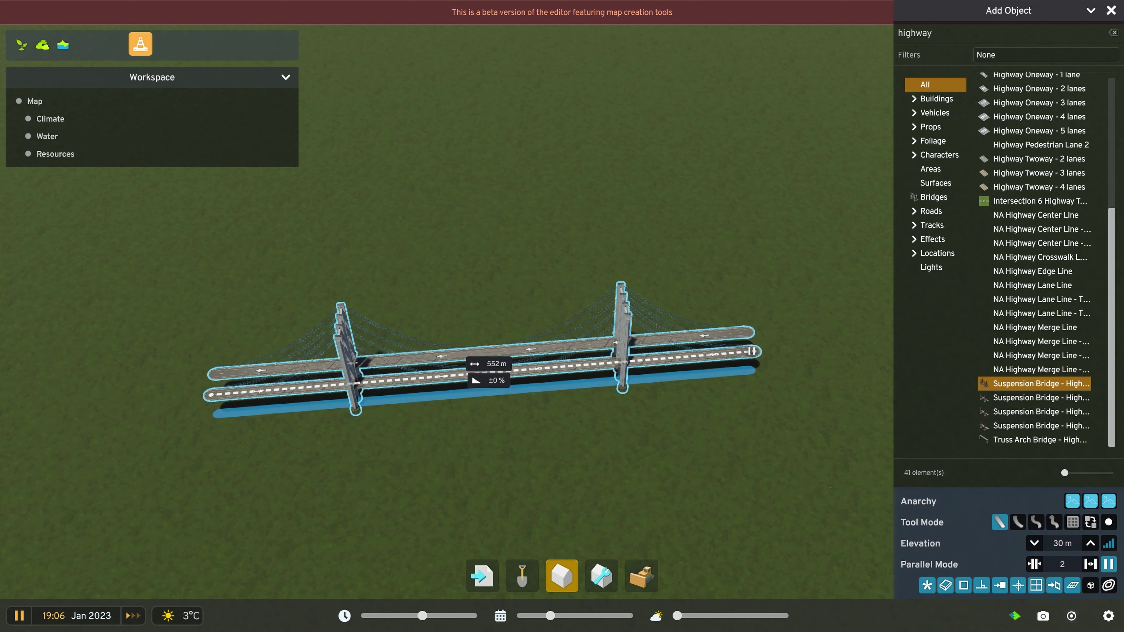
{"action": "right_click", "coordinate": [751, 351]}
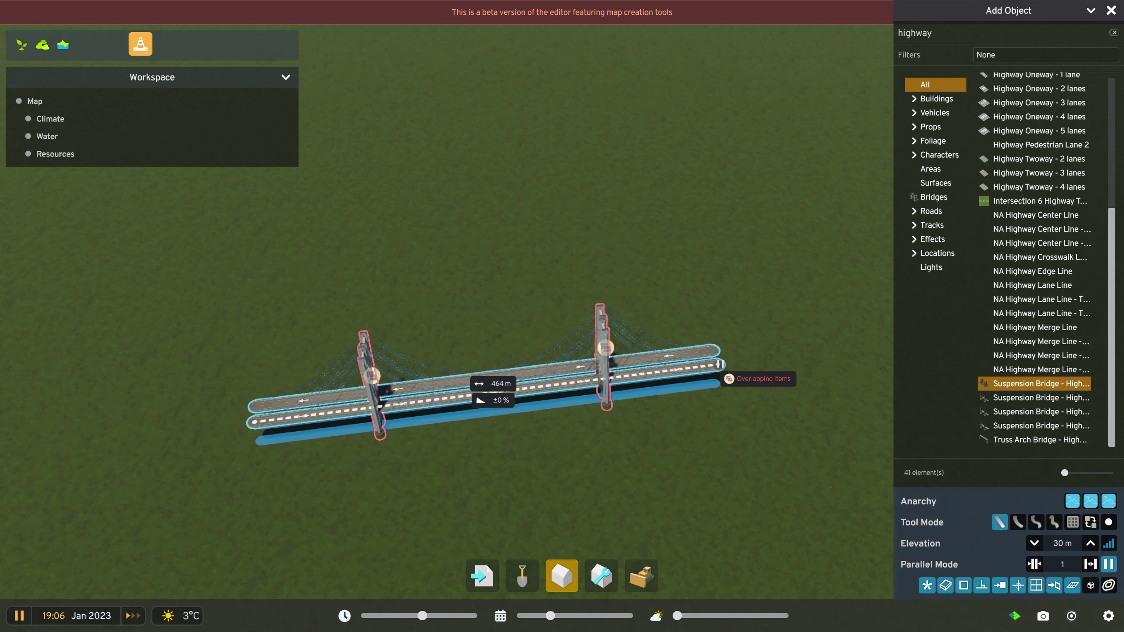
{"action": "right_click", "coordinate": [719, 364]}
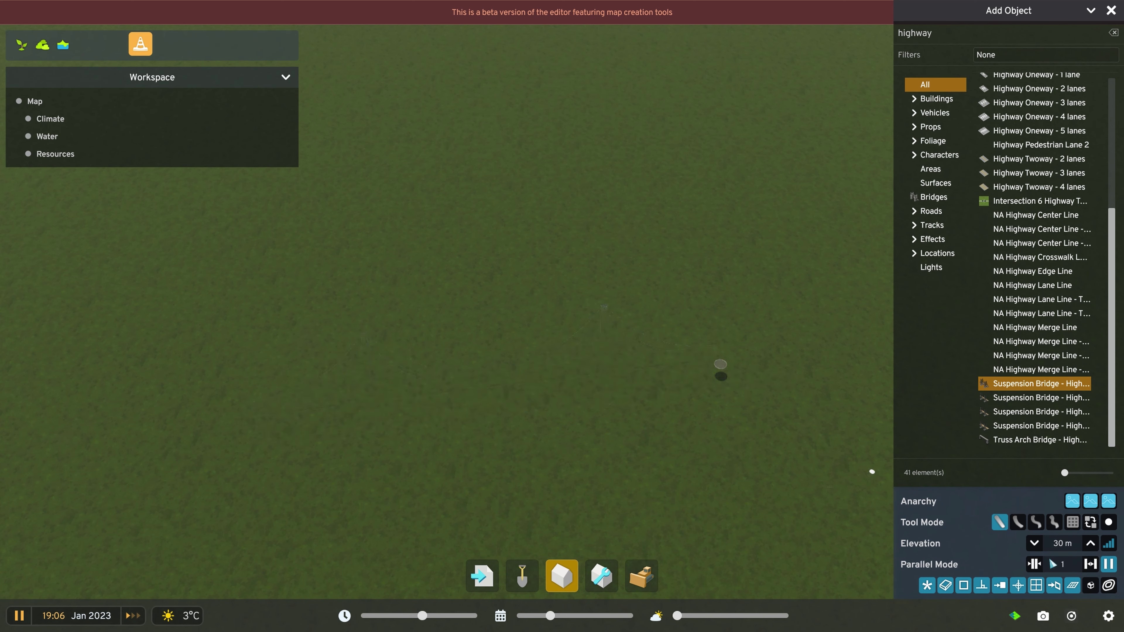
{"action": "left_click", "coordinate": [275, 419]}
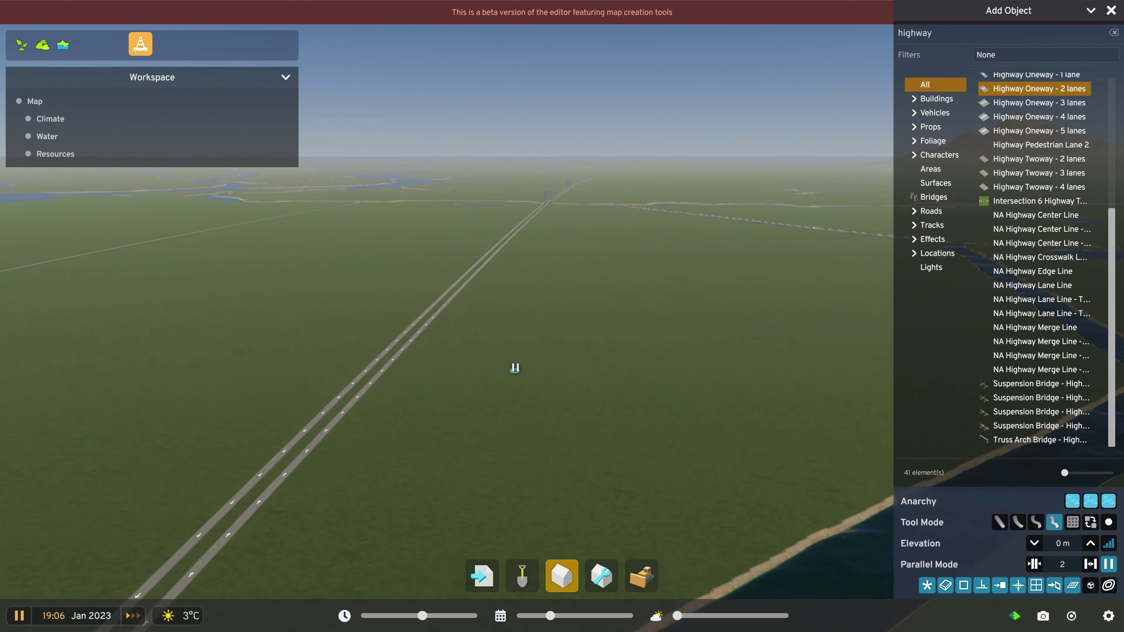
Examine the parallel highway route across the plain and its suspension bridges over the rivers.
{"action": "key", "text": "w"}
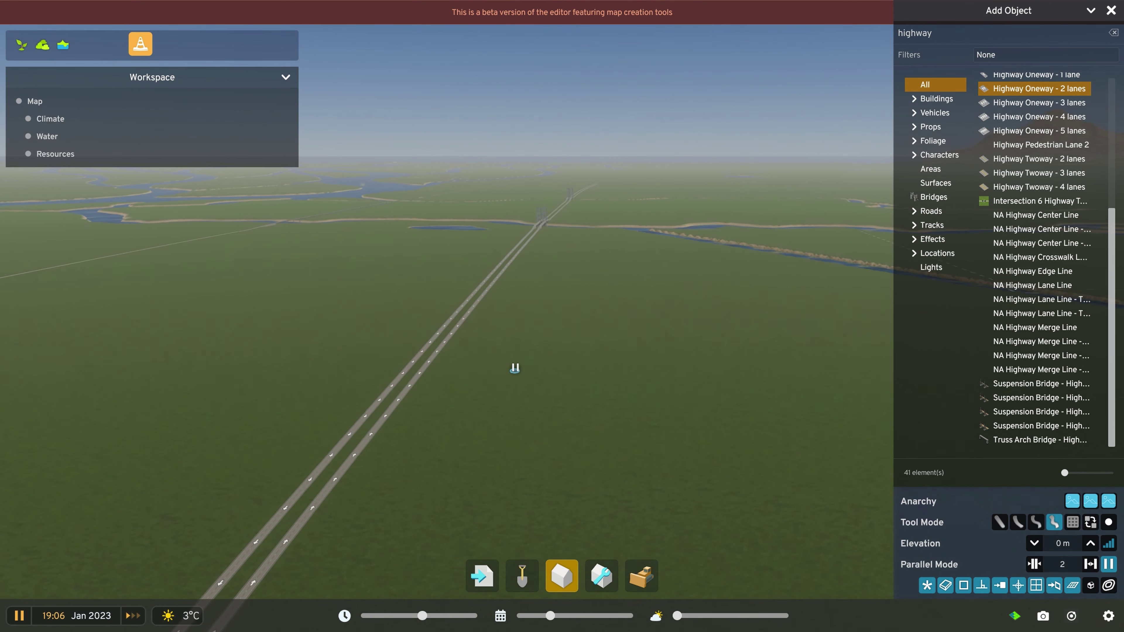
{"action": "key", "text": "w"}
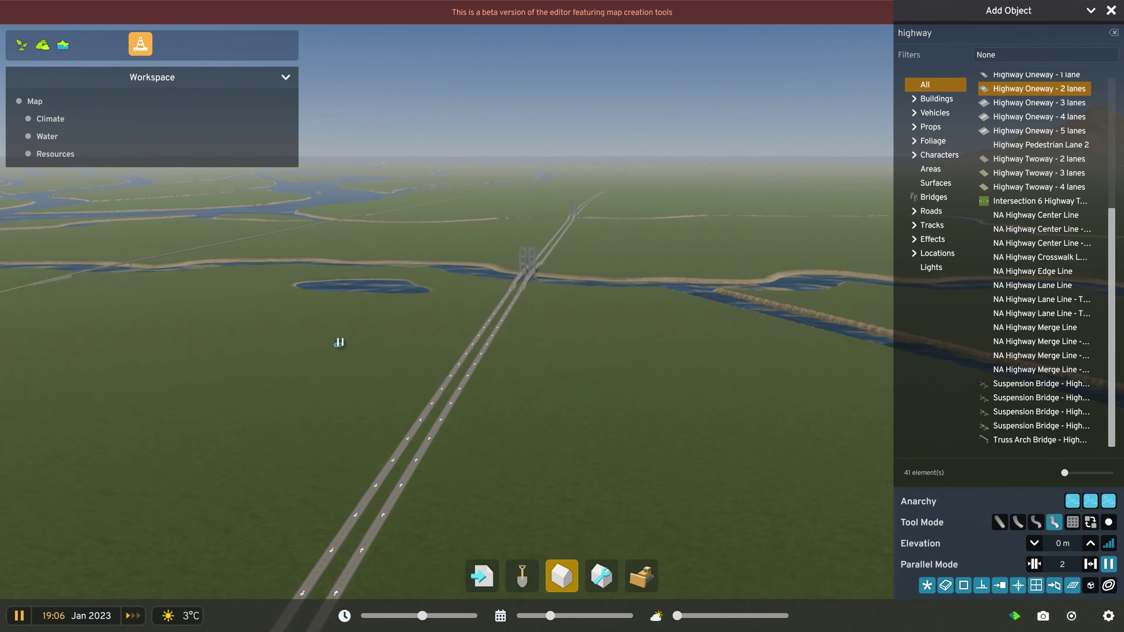
{"action": "key", "text": "w"}
{"action": "middle_click_drag", "start_coordinate": [355, 345], "coordinate": [430, 342]}
{"action": "key", "text": "w"}
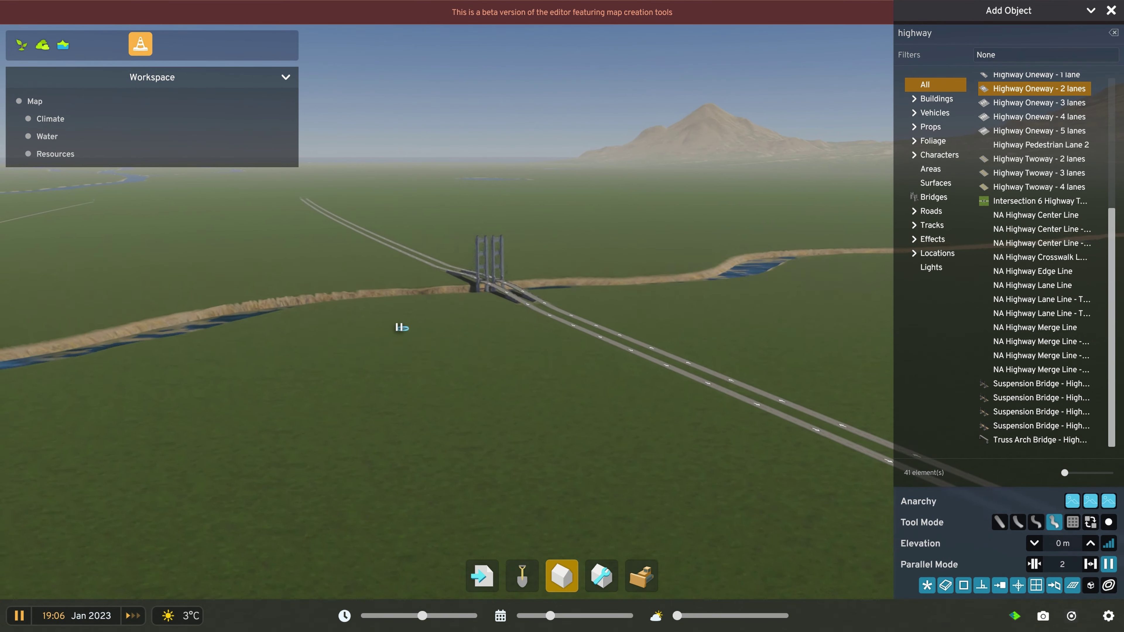
{"action": "key", "text": "w"}
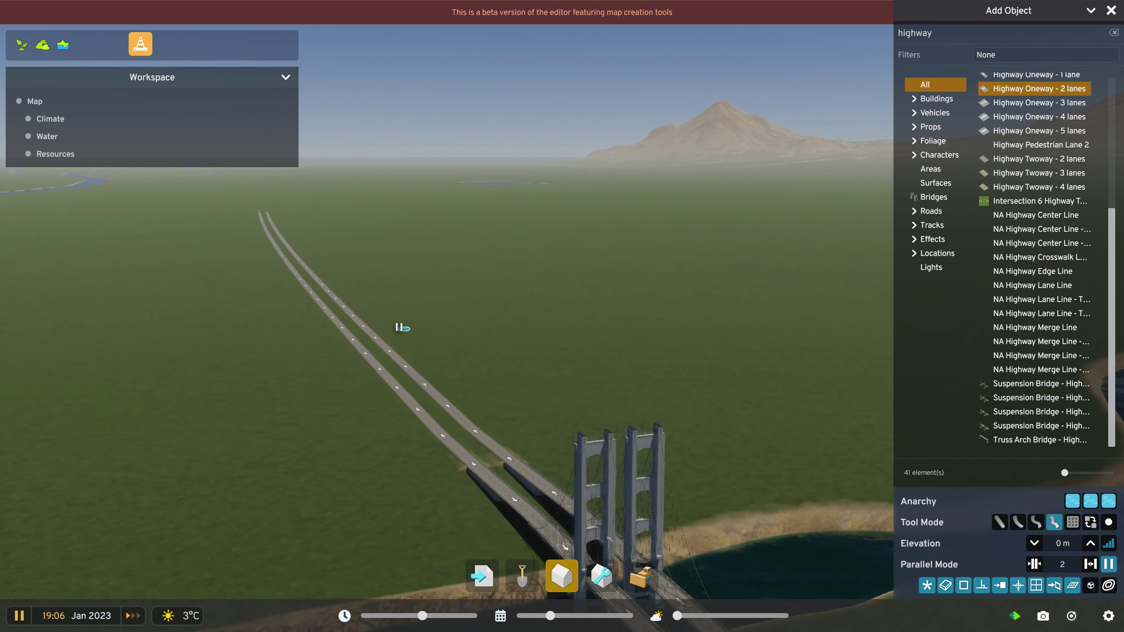
{"action": "middle_click_drag", "start_coordinate": [403, 327], "coordinate": [841, 318]}
{"action": "middle_click_drag", "start_coordinate": [593, 377], "coordinate": [474, 408]}
{"action": "key", "text": "w"}
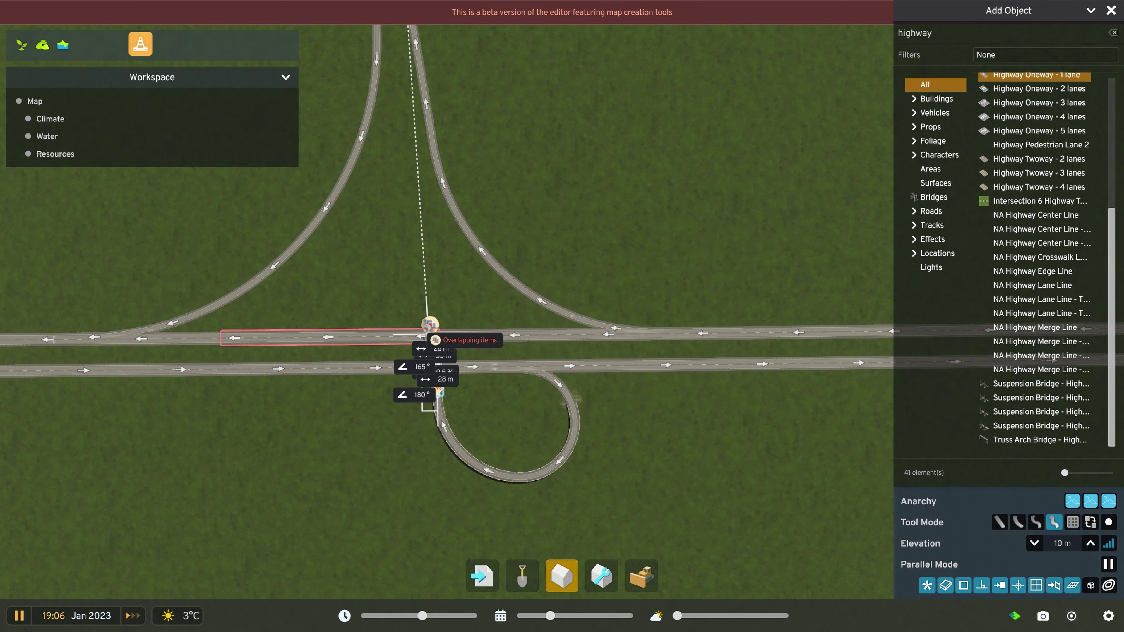
Carry the one-lane loop ramp over the main highway at 10 m and lower it to 0 m over about 278 m into the branch highway.
{"action": "scroll", "coordinate": [428, 323], "scroll_direction": "up", "scroll_amount": 3}
{"action": "key", "text": "a"}
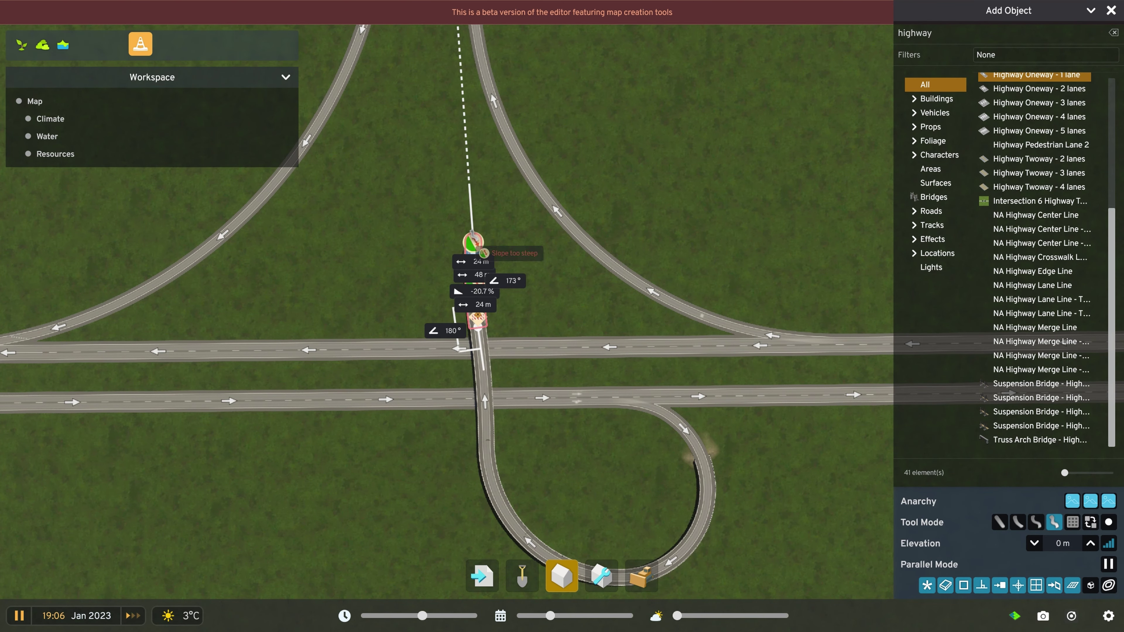
{"action": "key", "text": "w"}
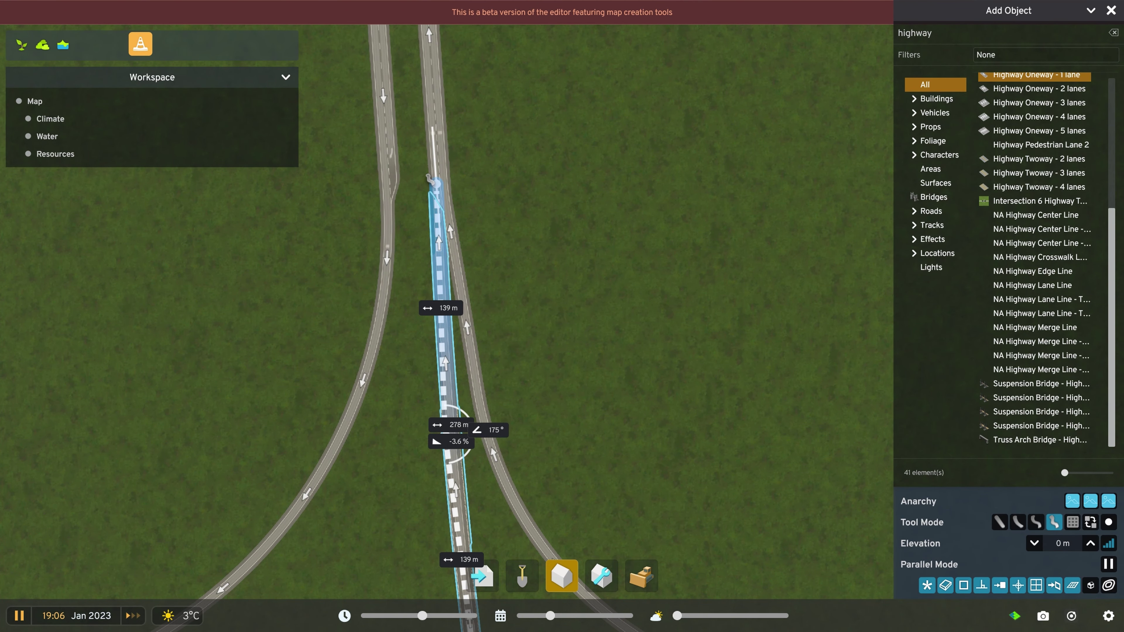
{"action": "left_click", "coordinate": [431, 179]}
Draw a second one-lane ramp from the branch highway, rising to 10 m over about 262 m and continuing about 82 m across the main highway.
{"action": "scroll", "coordinate": [421, 311], "scroll_direction": "down", "scroll_amount": 3}
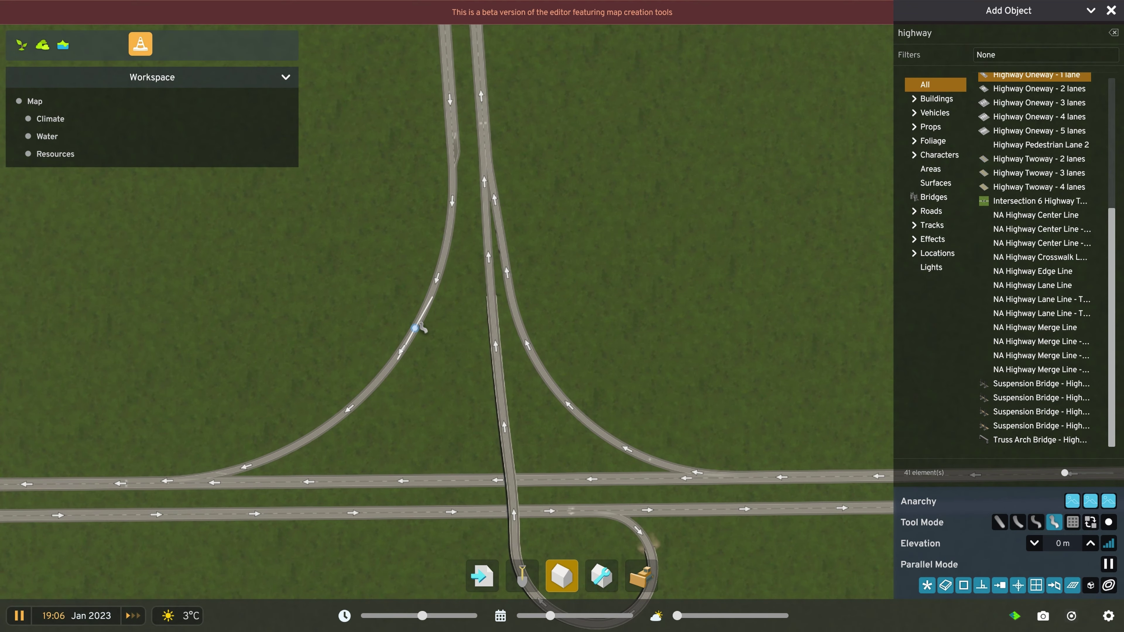
{"action": "scroll", "coordinate": [418, 329], "scroll_direction": "up", "scroll_amount": 5}
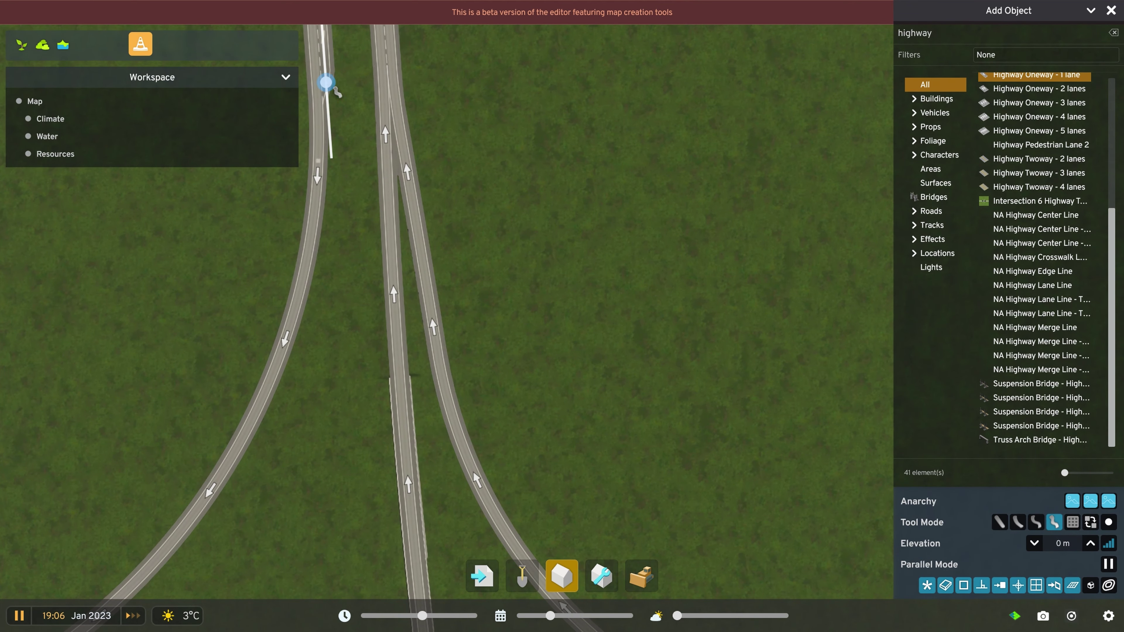
{"action": "left_click", "coordinate": [344, 106]}
{"action": "key", "text": "s"}
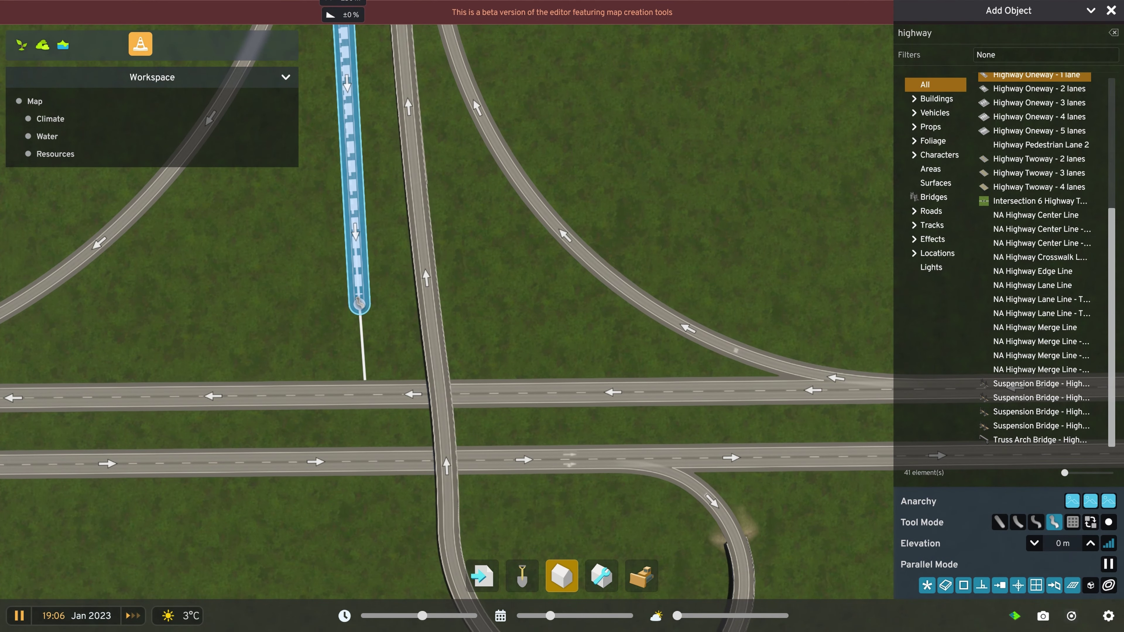
{"action": "key", "text": "Page_Up"}
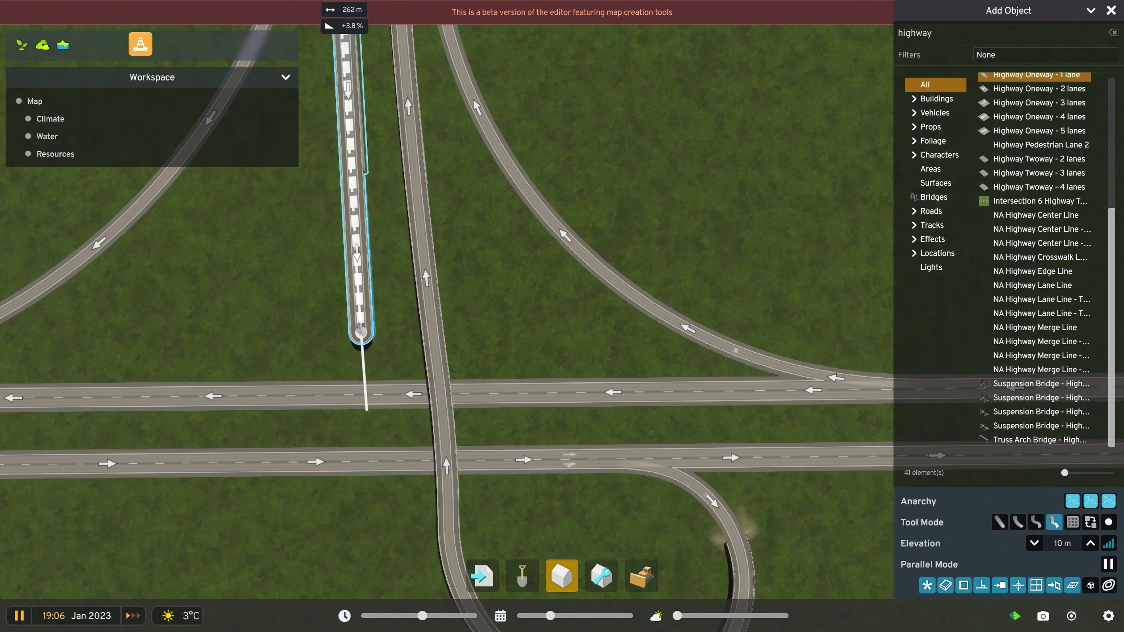
{"action": "left_click", "coordinate": [361, 331]}
{"action": "left_click", "coordinate": [361, 331]}
{"action": "key", "text": "s"}
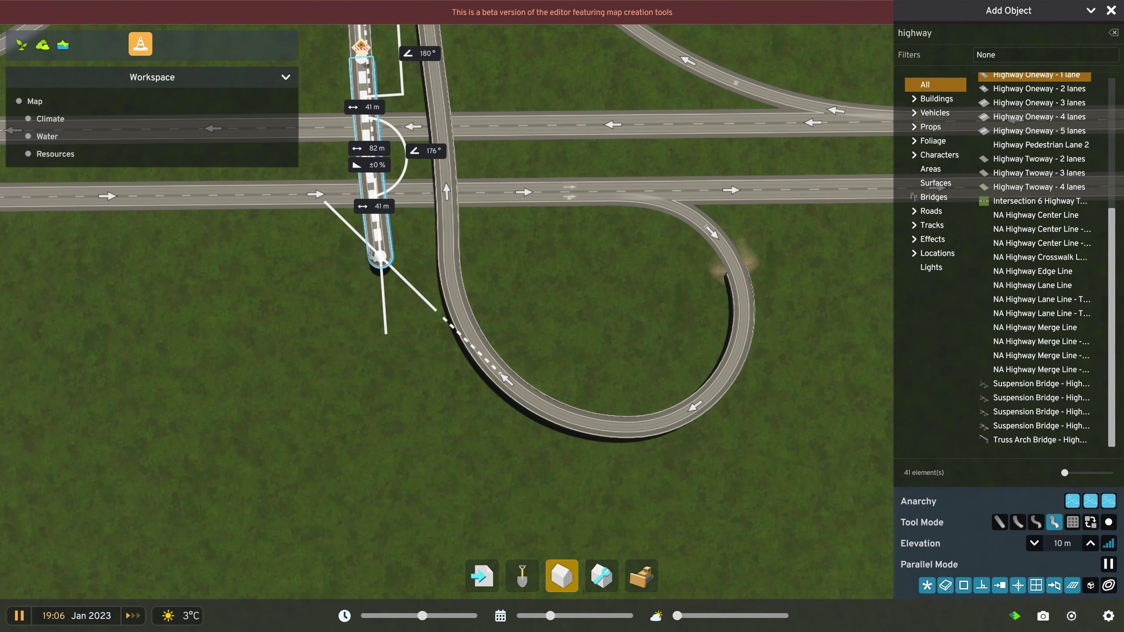
{"action": "left_click", "coordinate": [377, 253]}
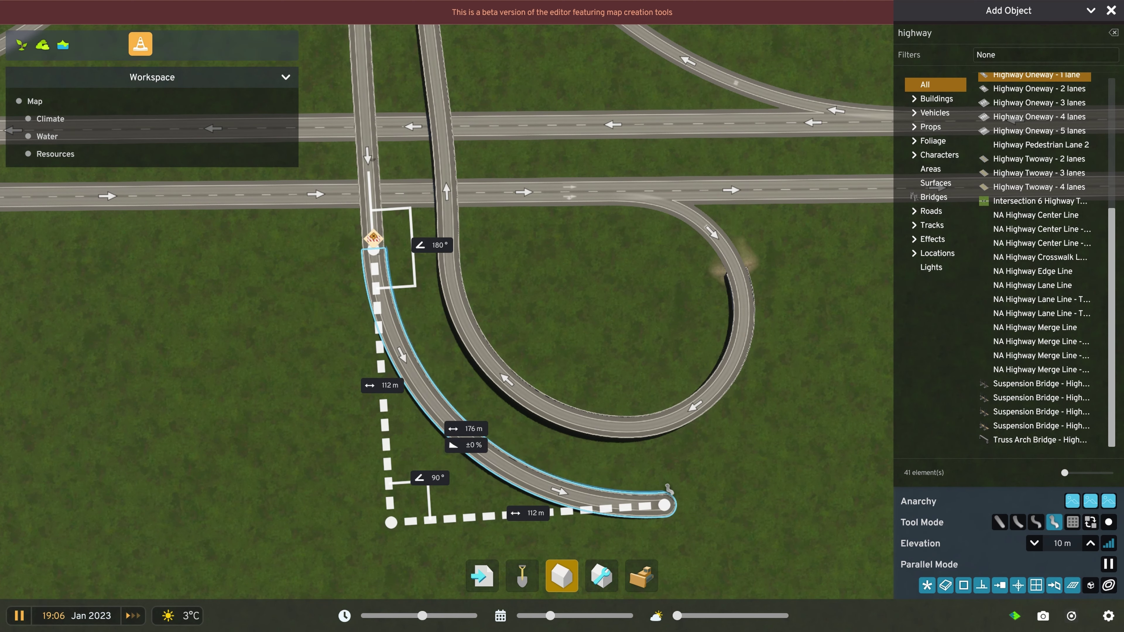
Curve the second ramp around the inner loop at 10 m, lower it to 0 m and merge it into the near main carriageway.
{"action": "left_click", "coordinate": [658, 476]}
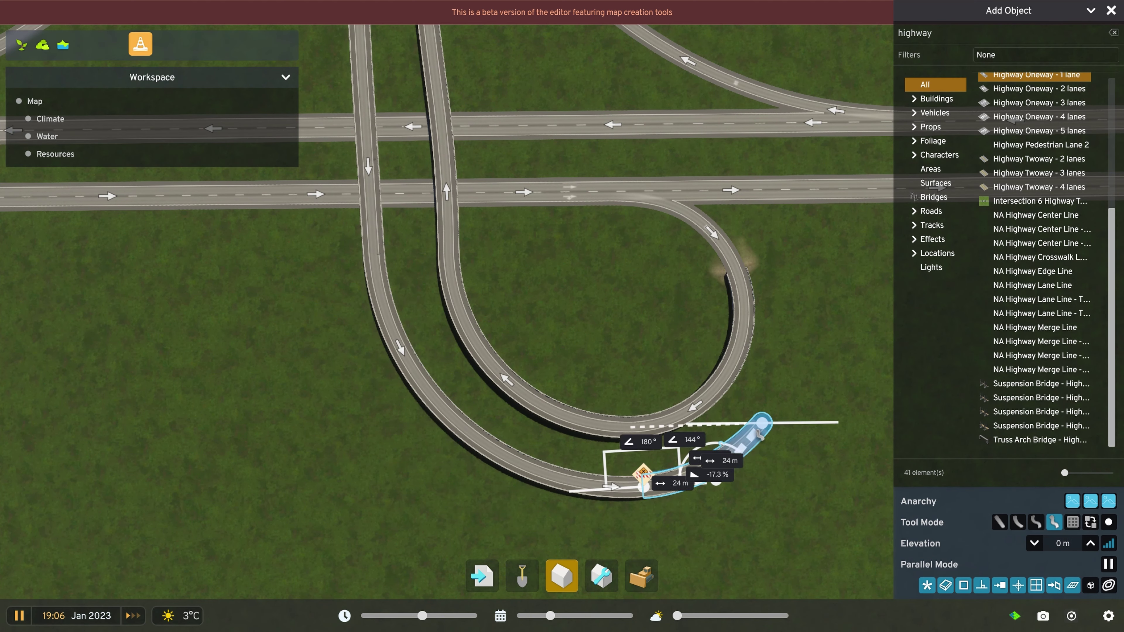
{"action": "key", "text": "d"}
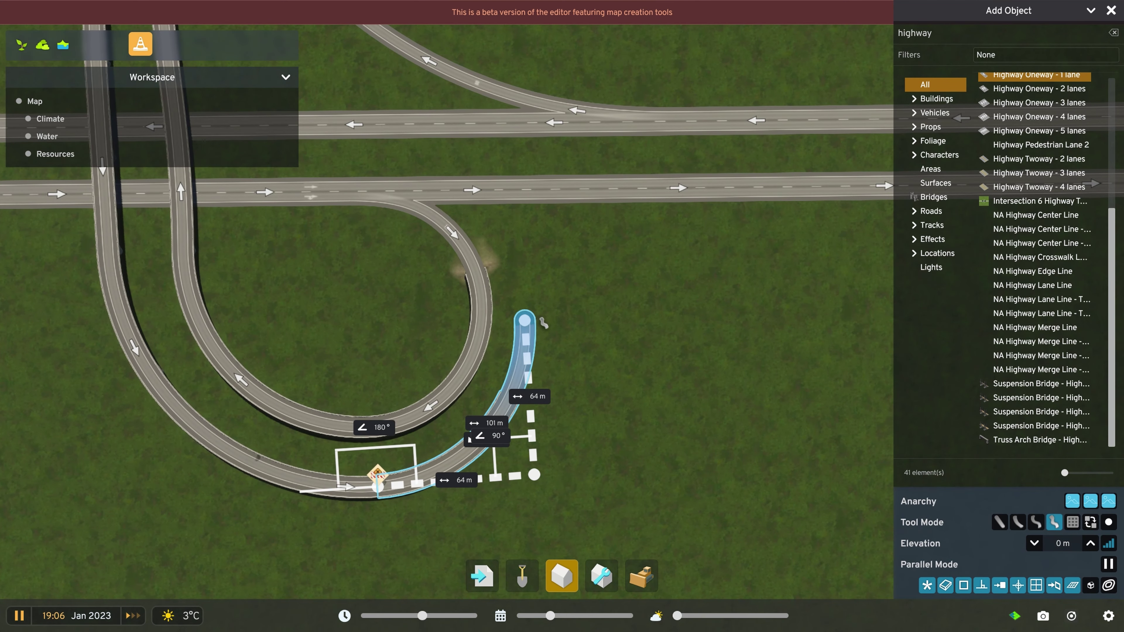
{"action": "left_click", "coordinate": [552, 318]}
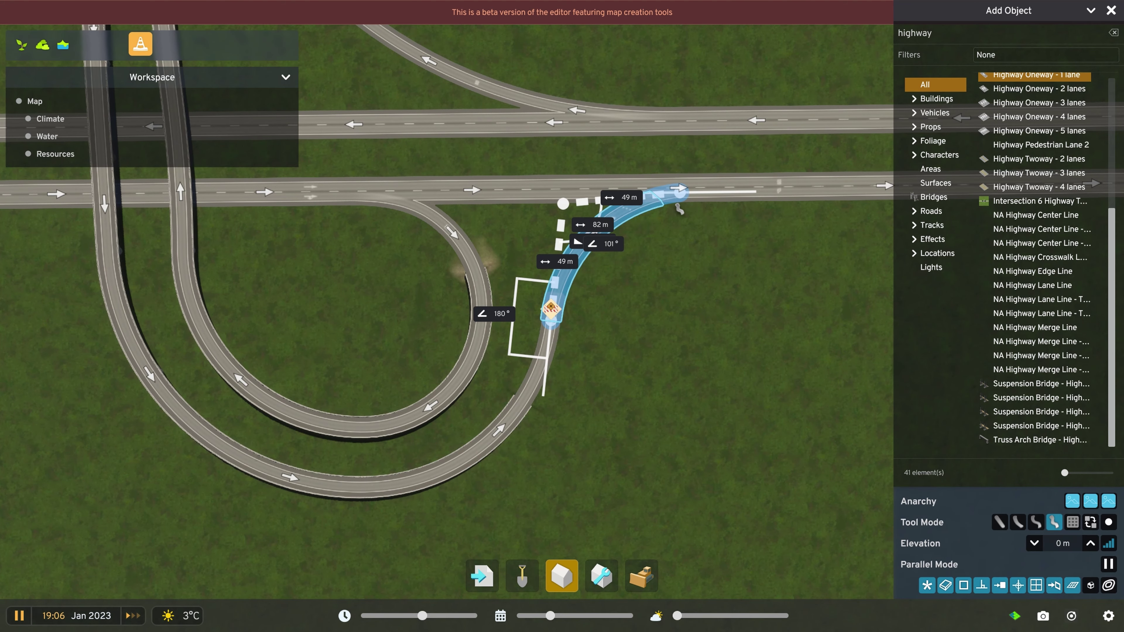
{"action": "left_click", "coordinate": [679, 190]}
{"action": "scroll", "coordinate": [582, 327], "scroll_direction": "down", "scroll_amount": 5}
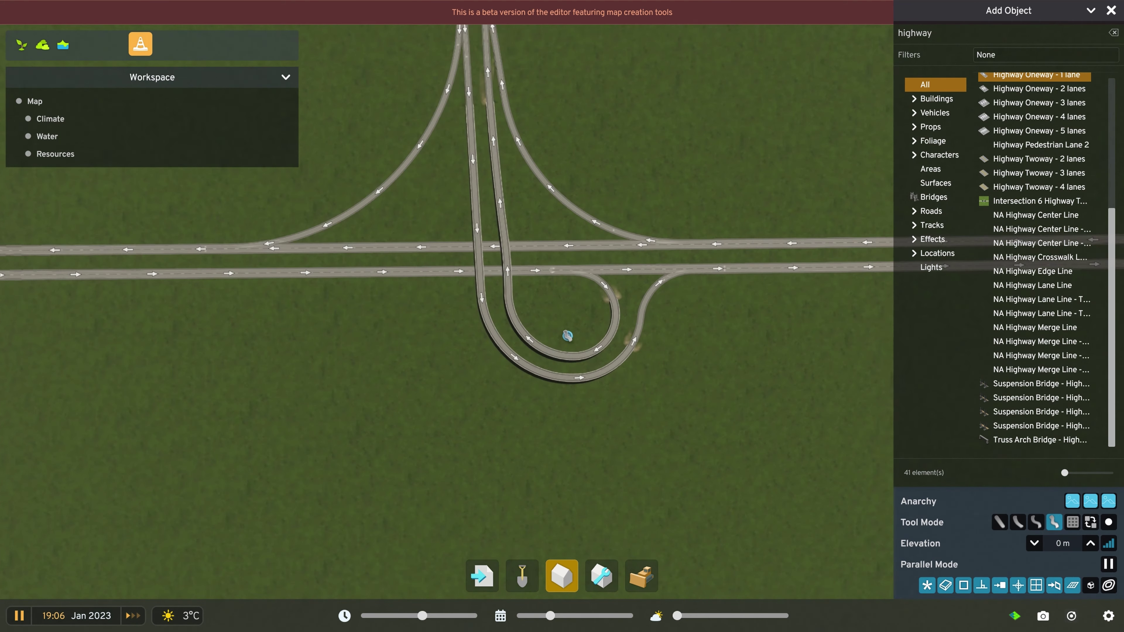
Examine the interchange's loop ramps, merges and crossing heights from several angles.
{"action": "key", "text": "d"}
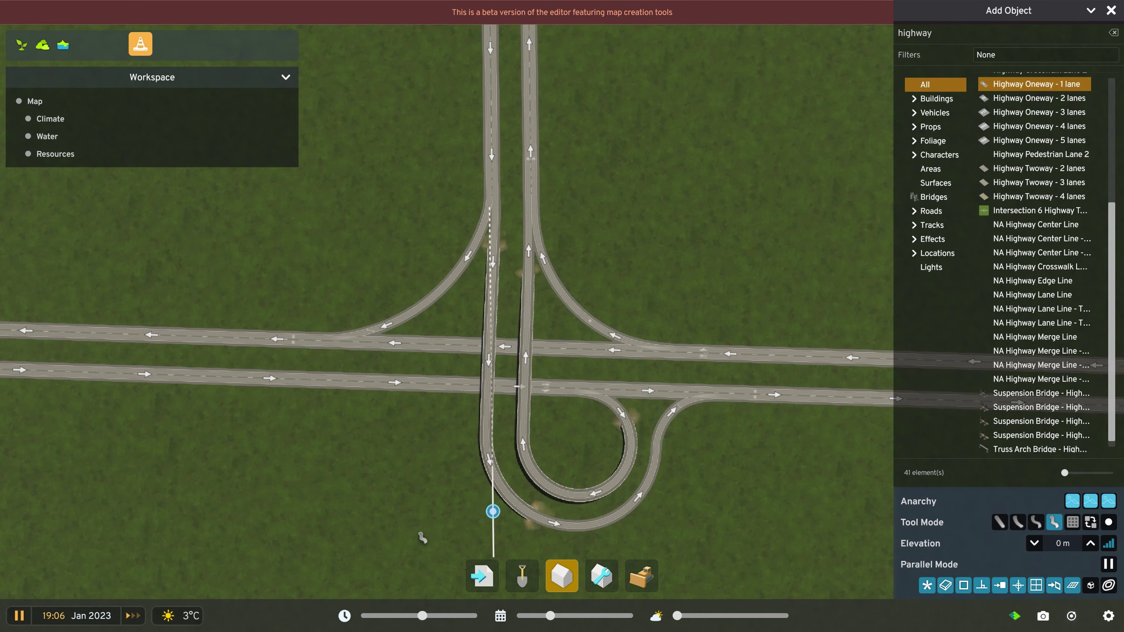
{"action": "middle_click_drag", "start_coordinate": [384, 540], "coordinate": [335, 351]}
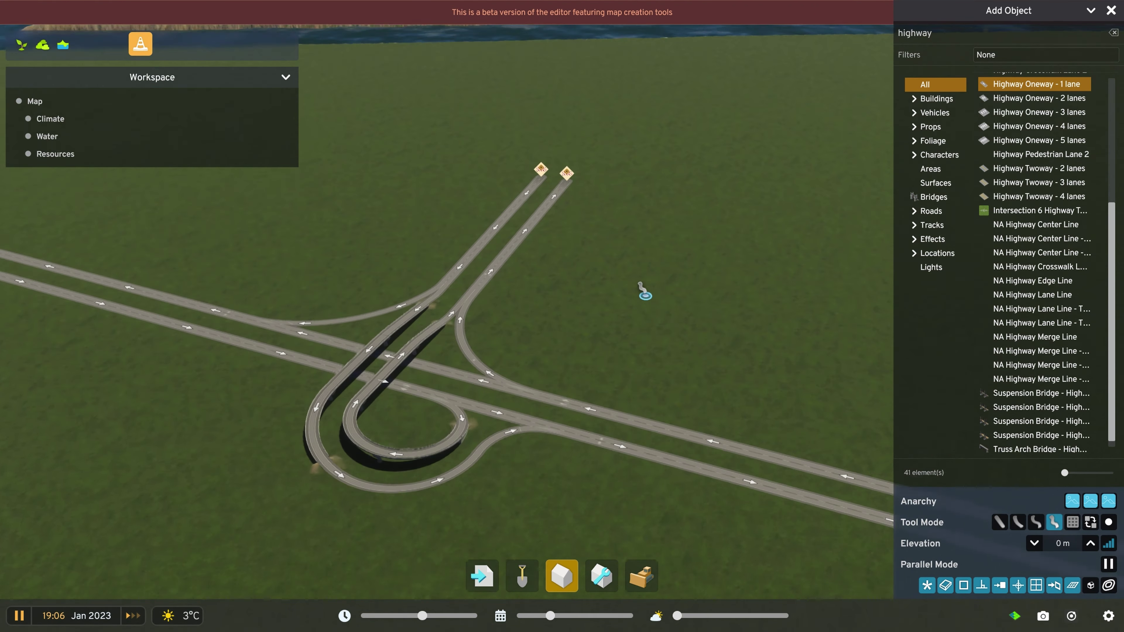
{"action": "middle_click_drag", "start_coordinate": [637, 282], "coordinate": [239, 292]}
{"action": "key", "text": "w"}
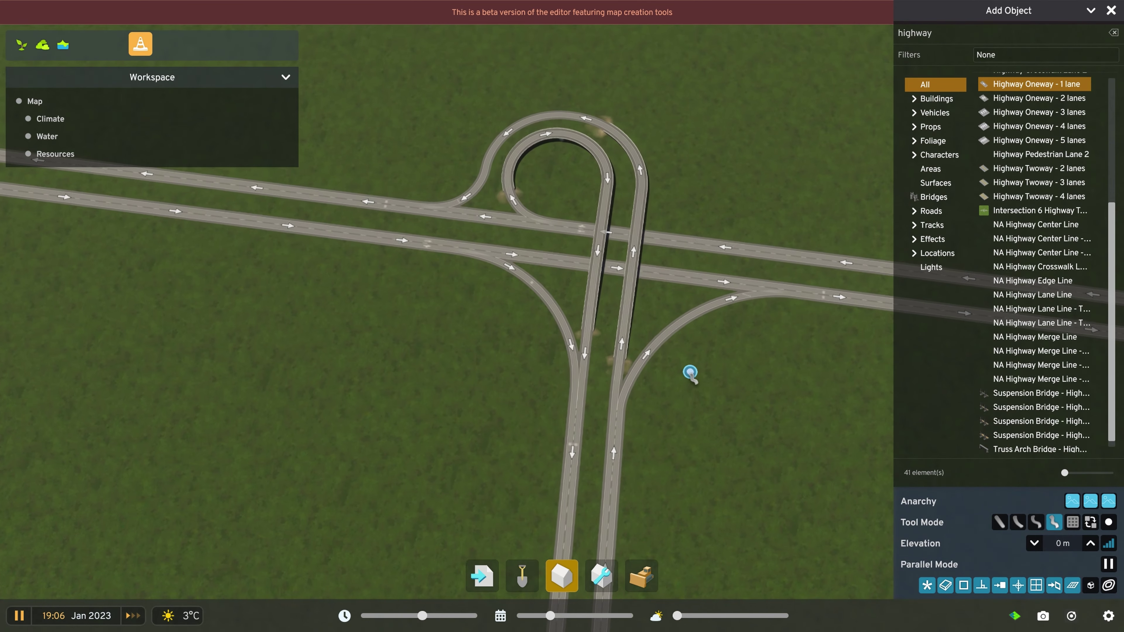
{"action": "middle_click_drag", "start_coordinate": [690, 374], "coordinate": [721, 451]}
{"action": "middle_click_drag", "start_coordinate": [468, 473], "coordinate": [515, 481]}
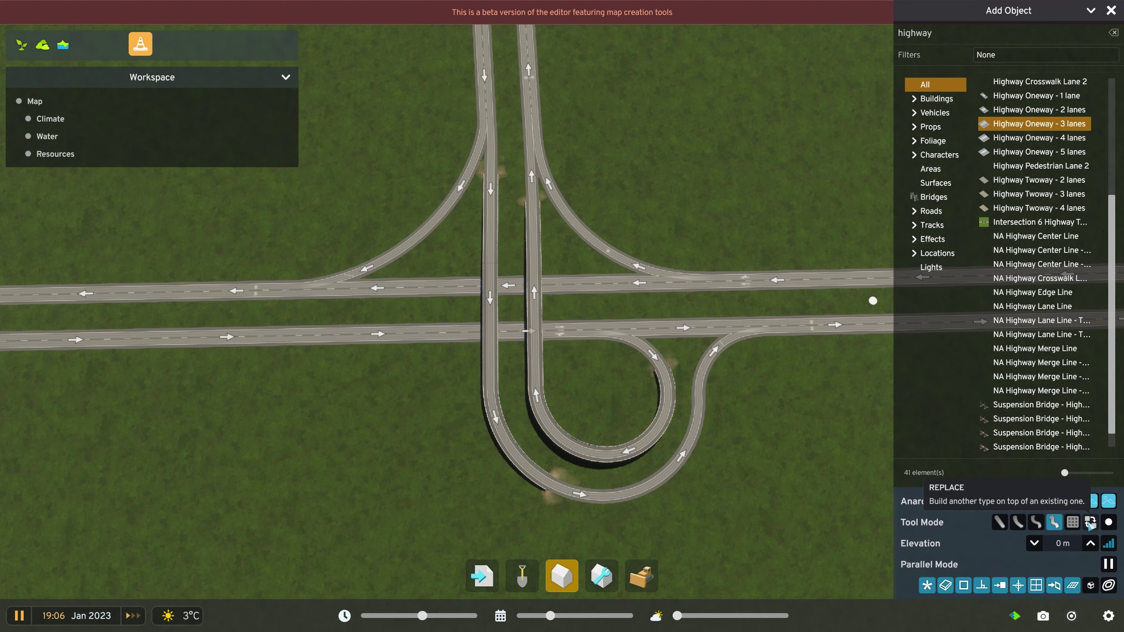
Replace the main highway segments past the outer loop's merge and before both exit ramps with Highway Oneway - 3 lanes.
{"action": "scroll", "coordinate": [698, 382], "scroll_direction": "up", "scroll_amount": 5}
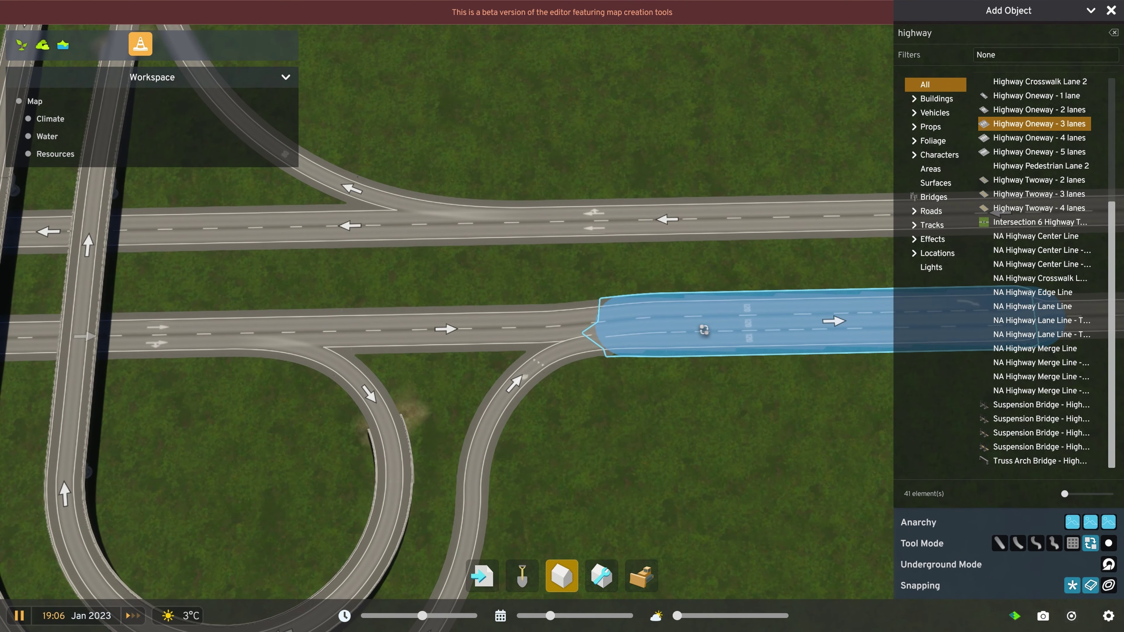
{"action": "left_click", "coordinate": [700, 337]}
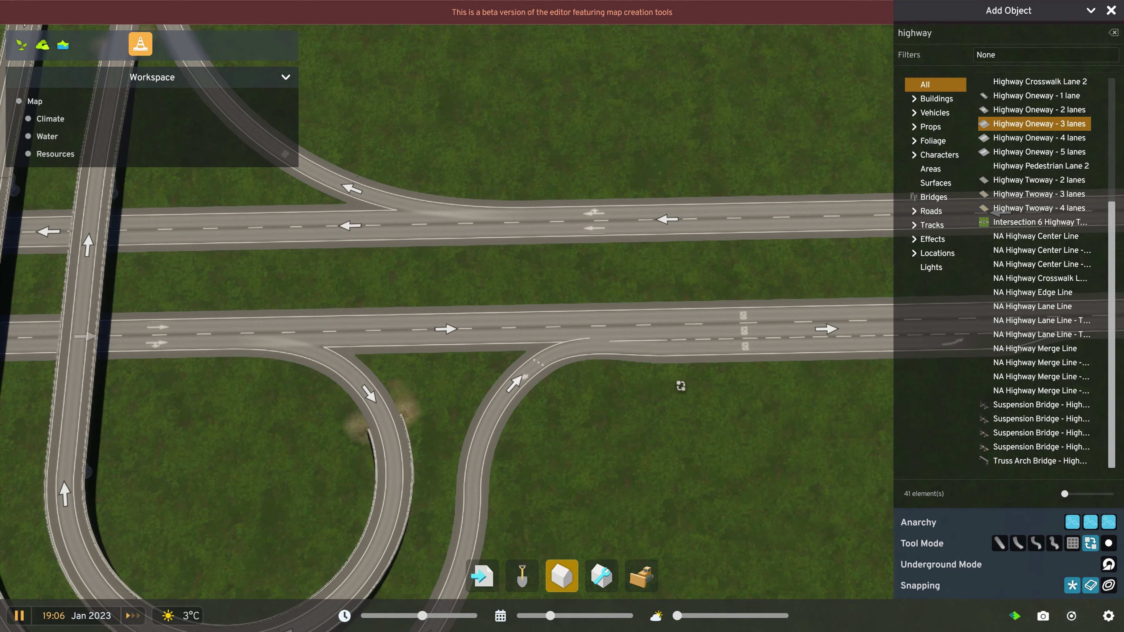
{"action": "key", "text": "a"}
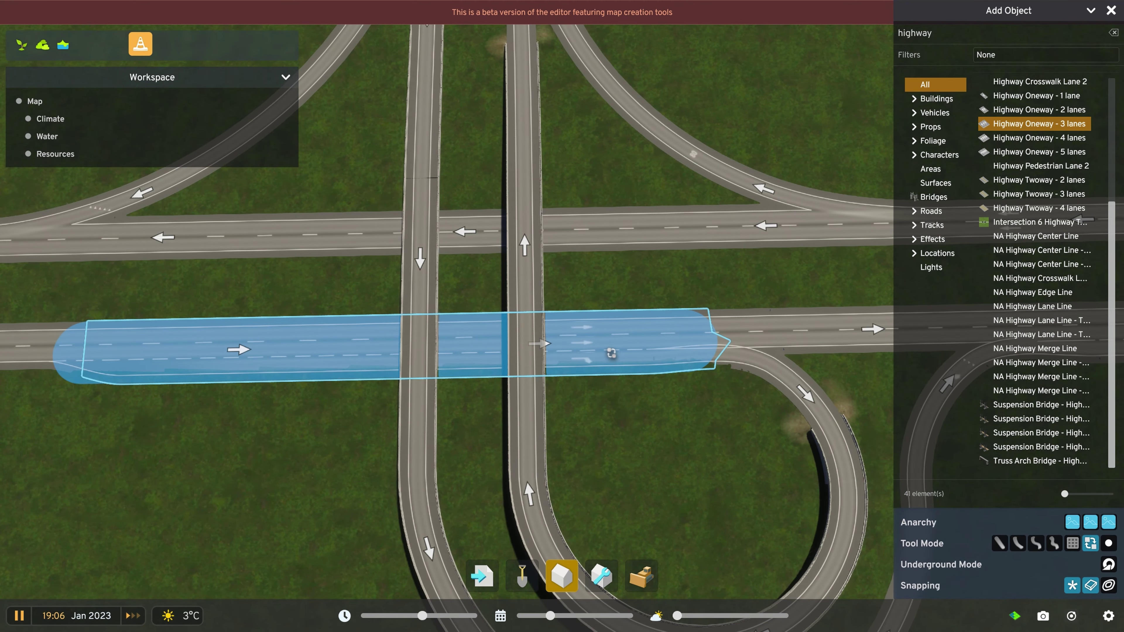
{"action": "key", "text": "d"}
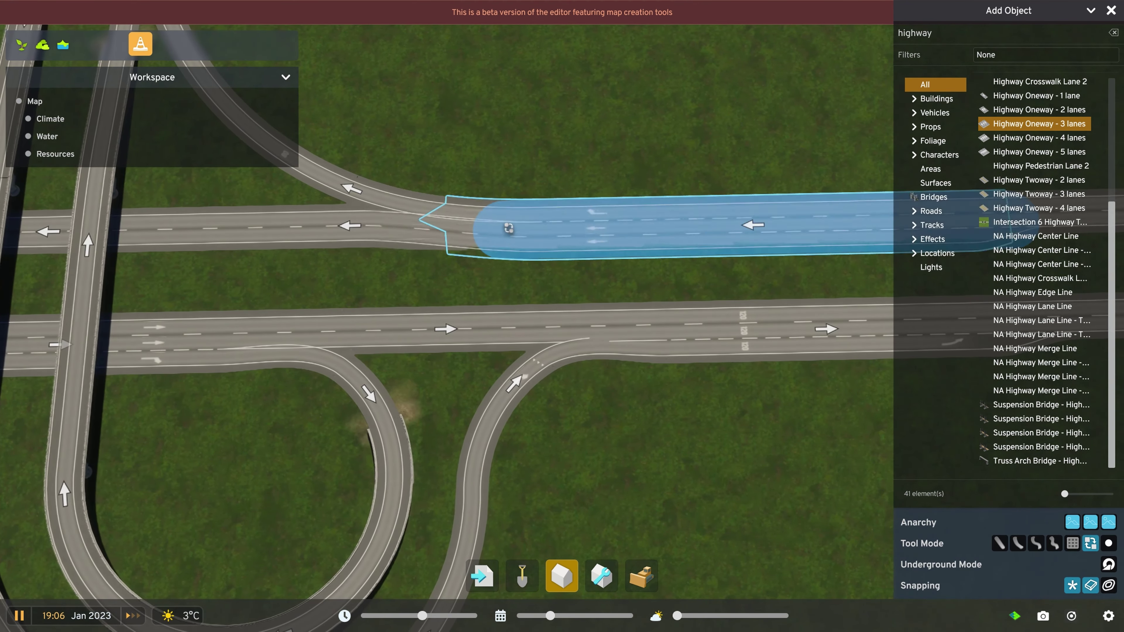
{"action": "left_click", "coordinate": [509, 229]}
Try two lanes on the far carriageway before its exit ramp, and use three lanes there and past the ramp merge on the same carriageway.
{"action": "middle_click_drag", "start_coordinate": [531, 248], "coordinate": [510, 266]}
{"action": "left_click", "coordinate": [1020, 111]}
{"action": "key", "text": "d"}
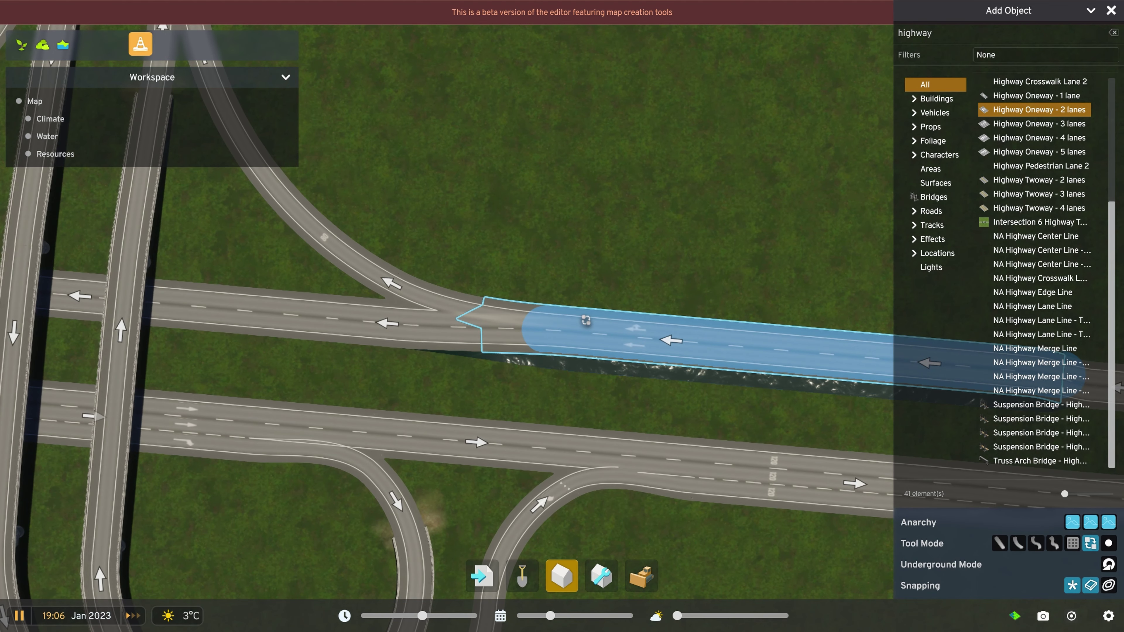
{"action": "left_click", "coordinate": [581, 330]}
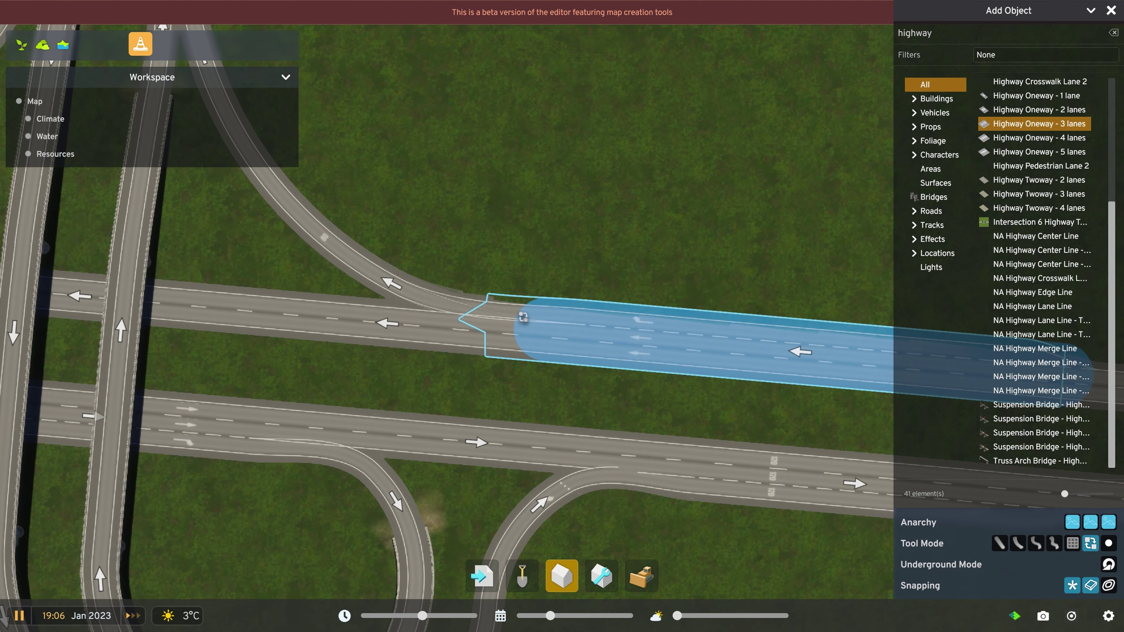
{"action": "key", "text": "a"}
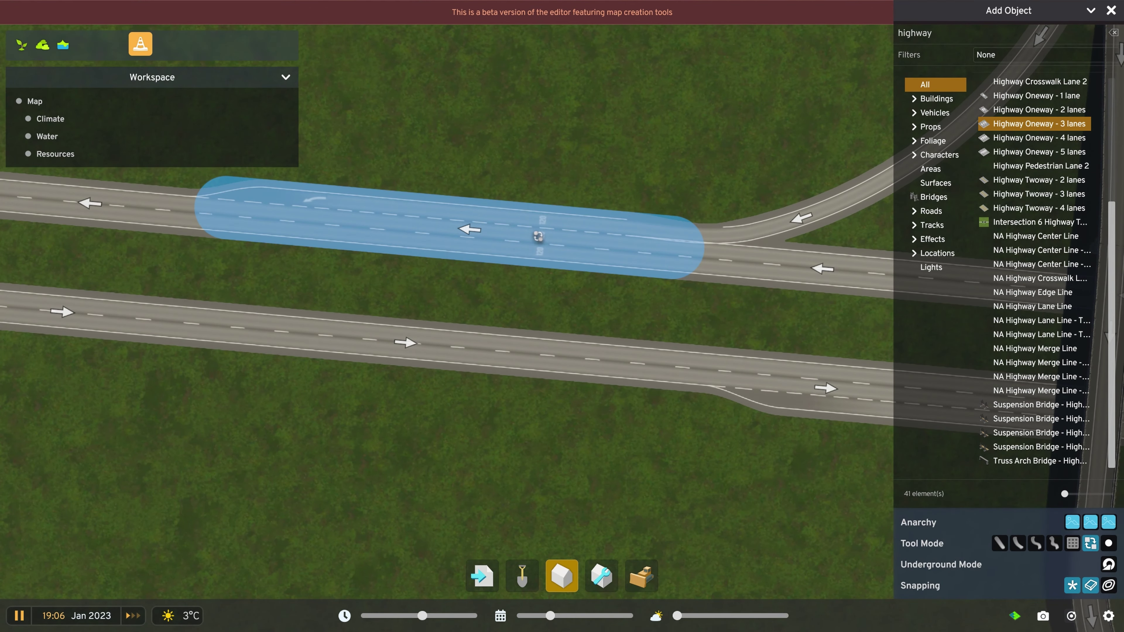
Examine the widened interchange and the branch highway crossing the nearby river.
{"action": "scroll", "coordinate": [565, 344], "scroll_direction": "down", "scroll_amount": 5}
{"action": "key", "text": "d"}
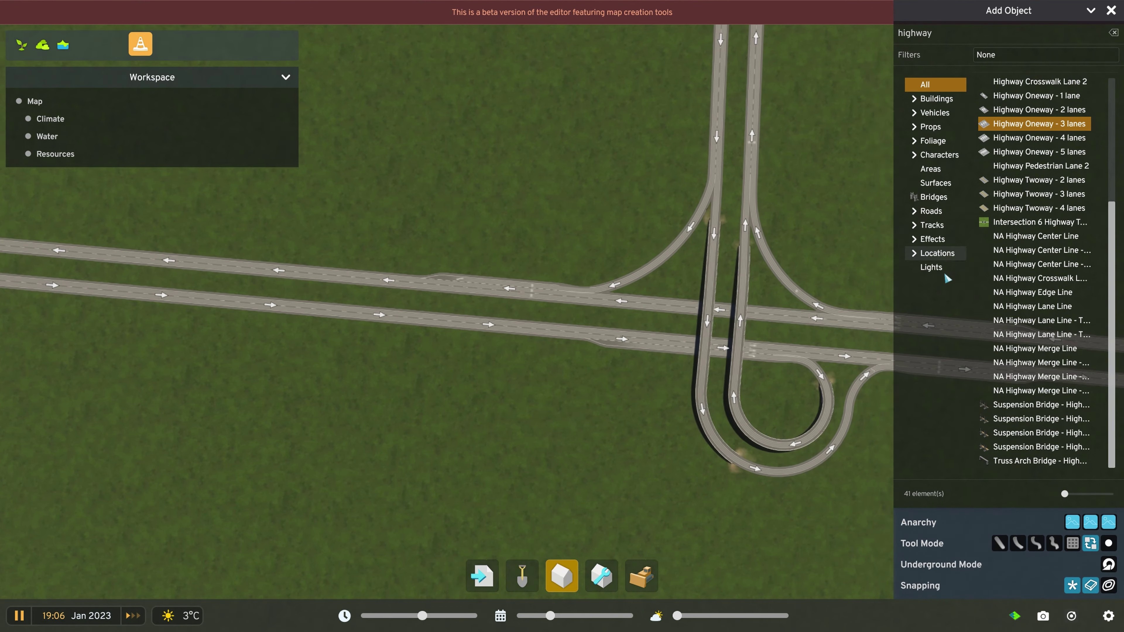
{"action": "key", "text": "d"}
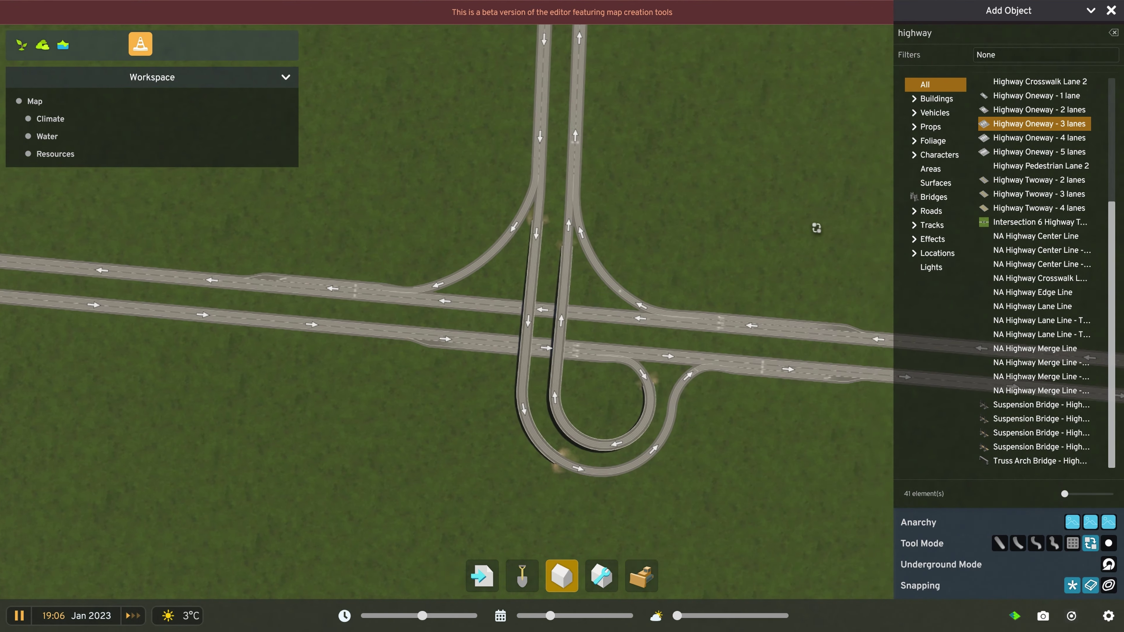
{"action": "scroll", "coordinate": [764, 230], "scroll_direction": "up", "scroll_amount": 2}
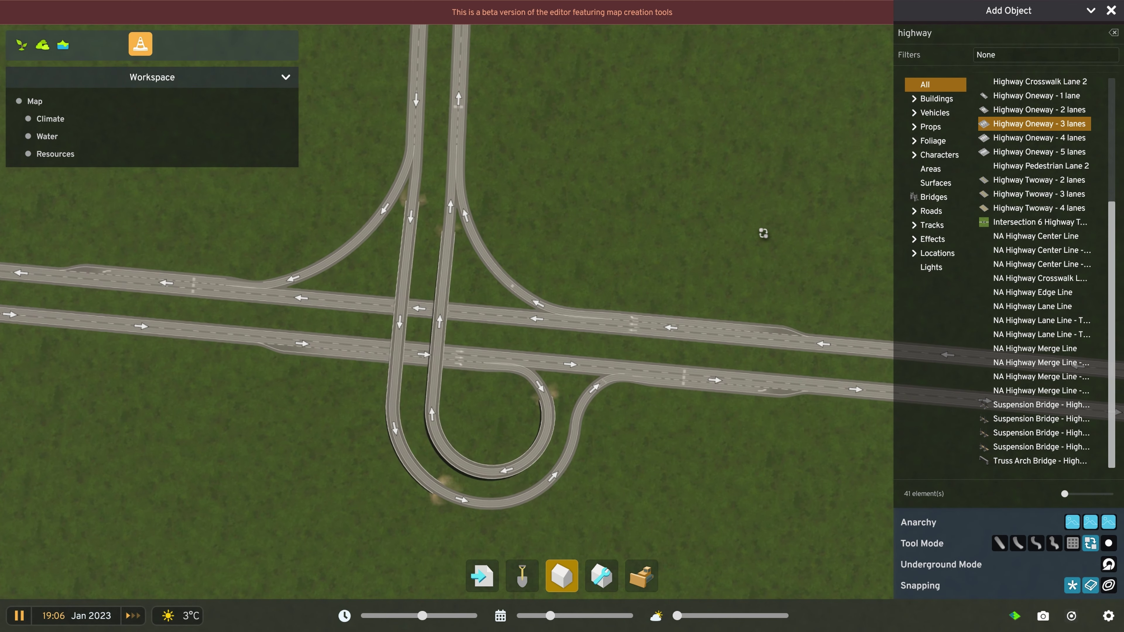
{"action": "middle_click_drag", "start_coordinate": [761, 233], "coordinate": [708, 122]}
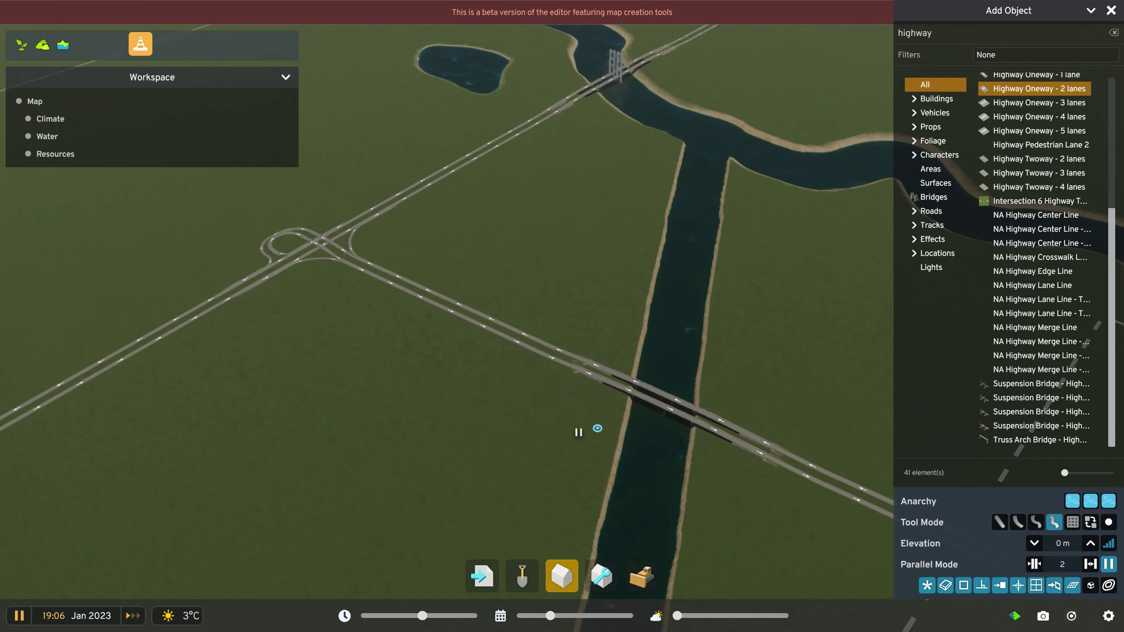
{"action": "scroll", "coordinate": [589, 438], "scroll_direction": "up", "scroll_amount": 3}
{"action": "scroll", "coordinate": [597, 443], "scroll_direction": "up", "scroll_amount": 5}
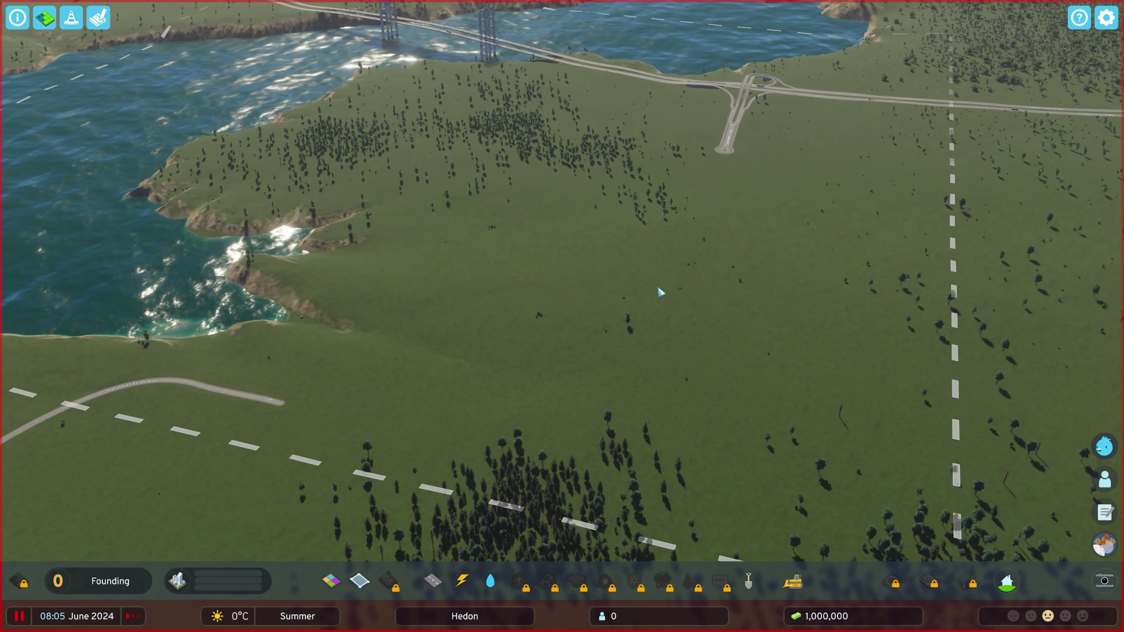
Examine the starting tile in the game, with its interchange, suspension bridges and surrounding roads and rivers.
{"action": "scroll", "coordinate": [659, 292], "scroll_direction": "down", "scroll_amount": 10}
{"action": "key", "text": "space"}
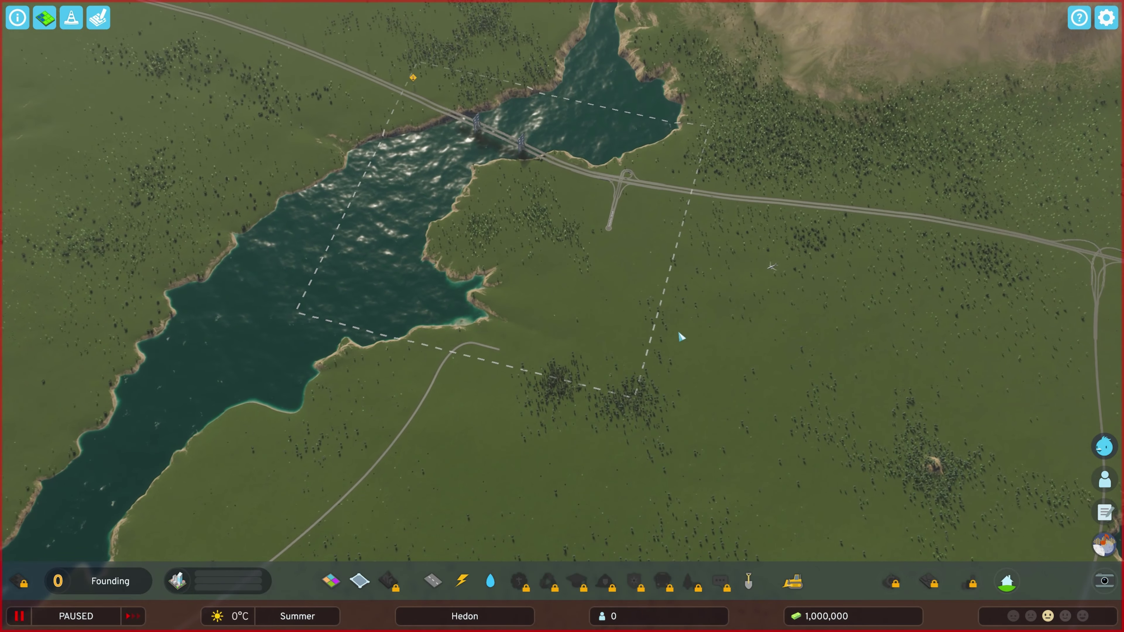
{"action": "key", "text": "s"}
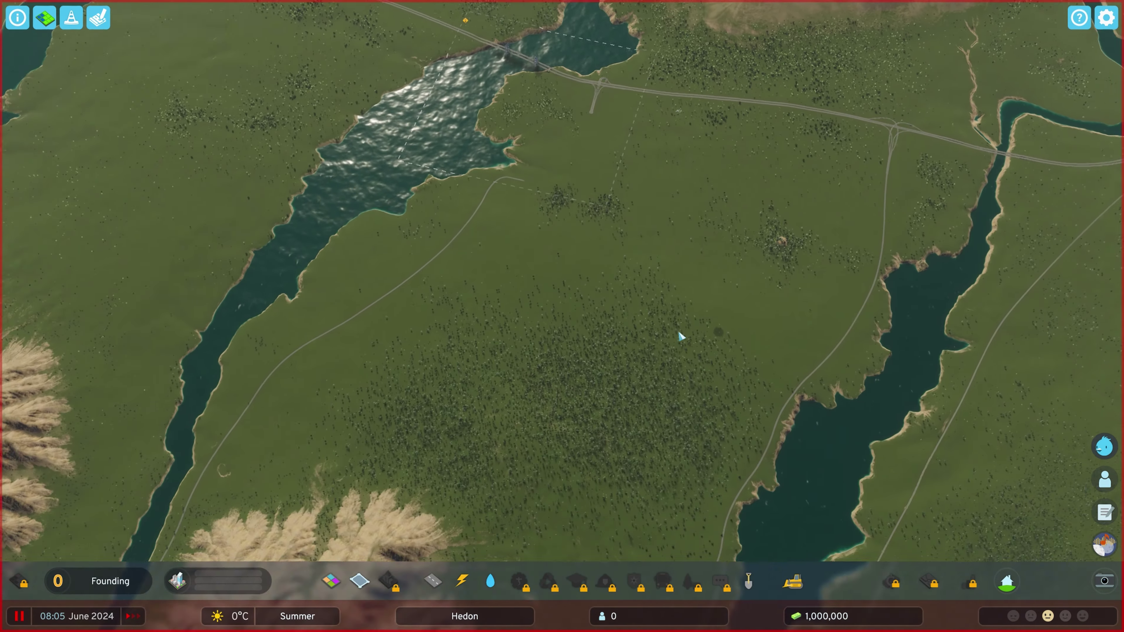
{"action": "key", "text": "w"}
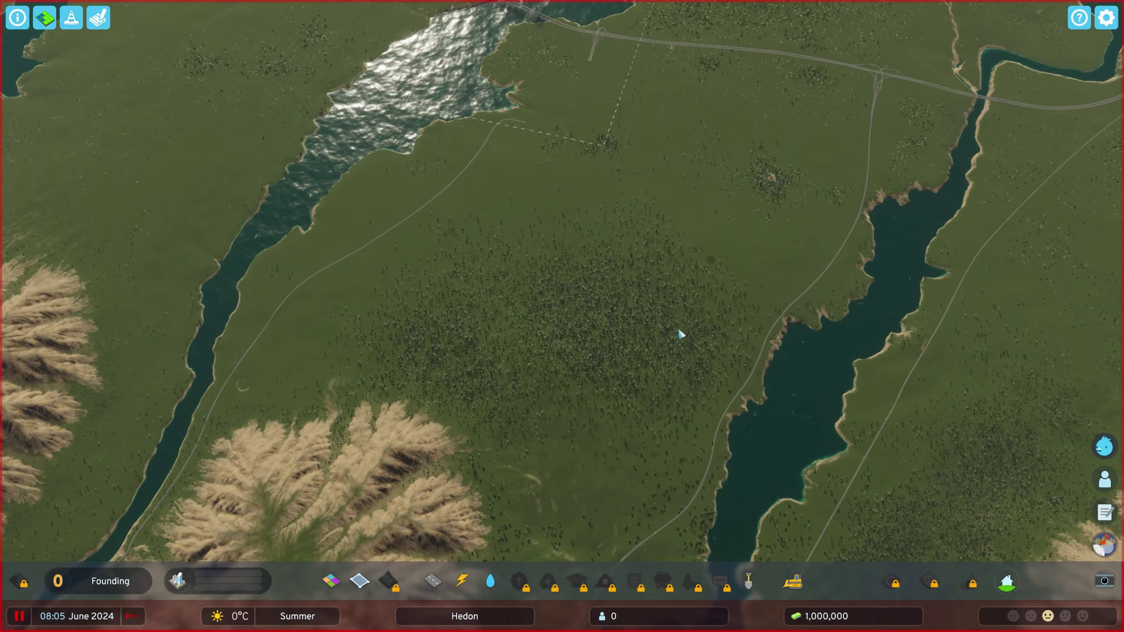
{"action": "scroll", "coordinate": [679, 333], "scroll_direction": "up", "scroll_amount": 5}
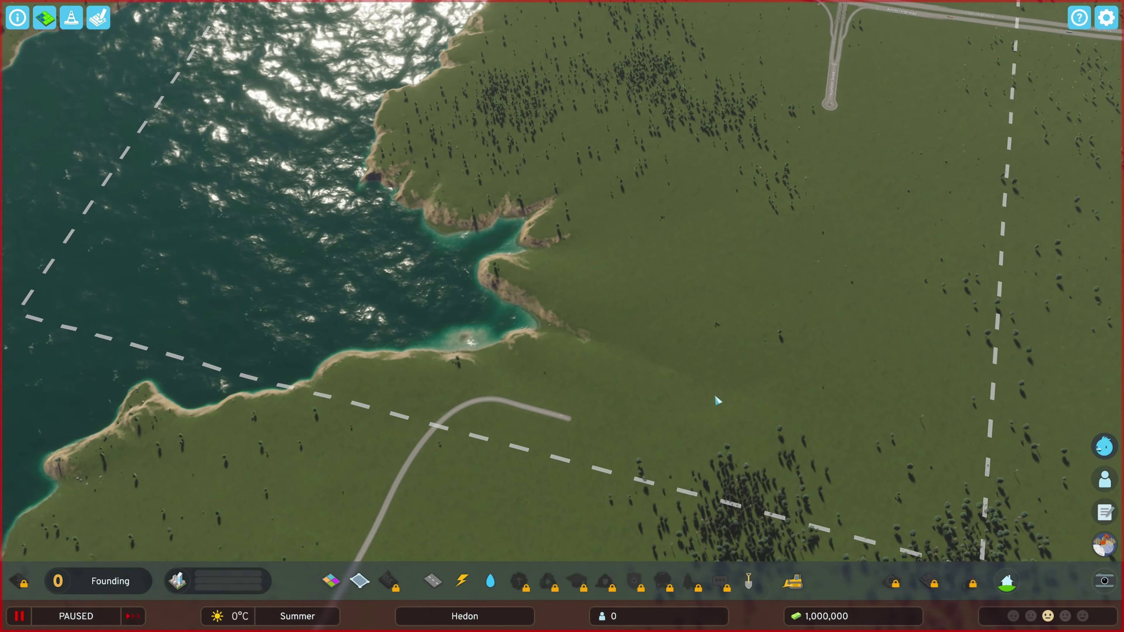
{"action": "middle_click_drag", "start_coordinate": [715, 397], "coordinate": [588, 273]}
{"action": "middle_click_drag", "start_coordinate": [729, 352], "coordinate": [682, 301]}
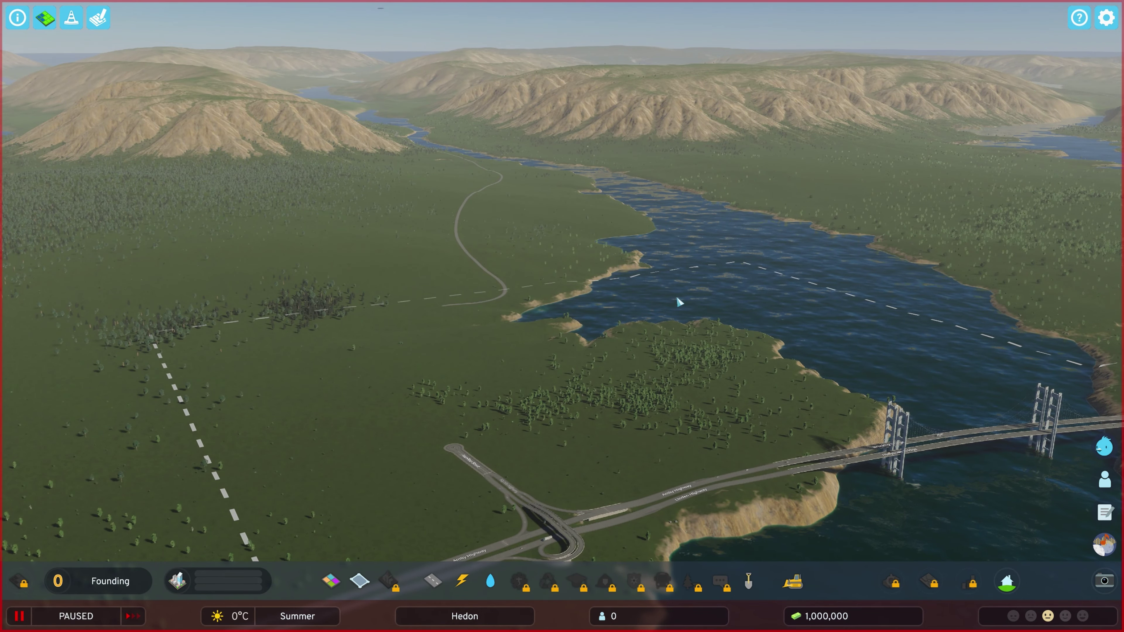
{"action": "middle_click_drag", "start_coordinate": [707, 295], "coordinate": [661, 315]}
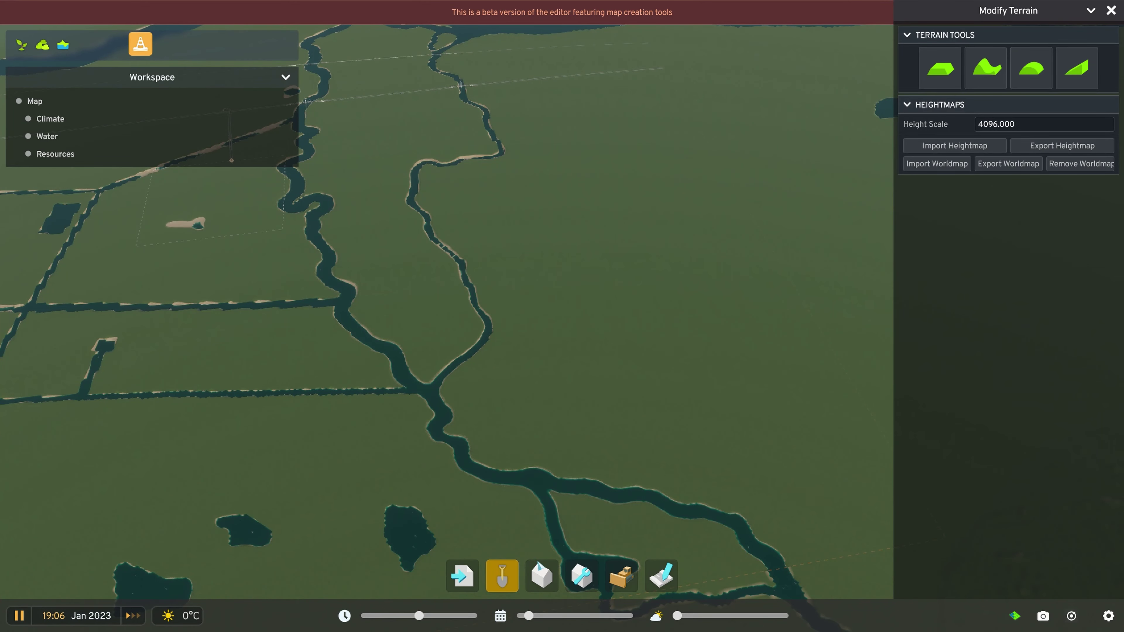
Start a Highway Twoway - 4 lanes at the map border and draw its first continuous-curve segments inland toward the rivers.
{"action": "left_click", "coordinate": [537, 568]}
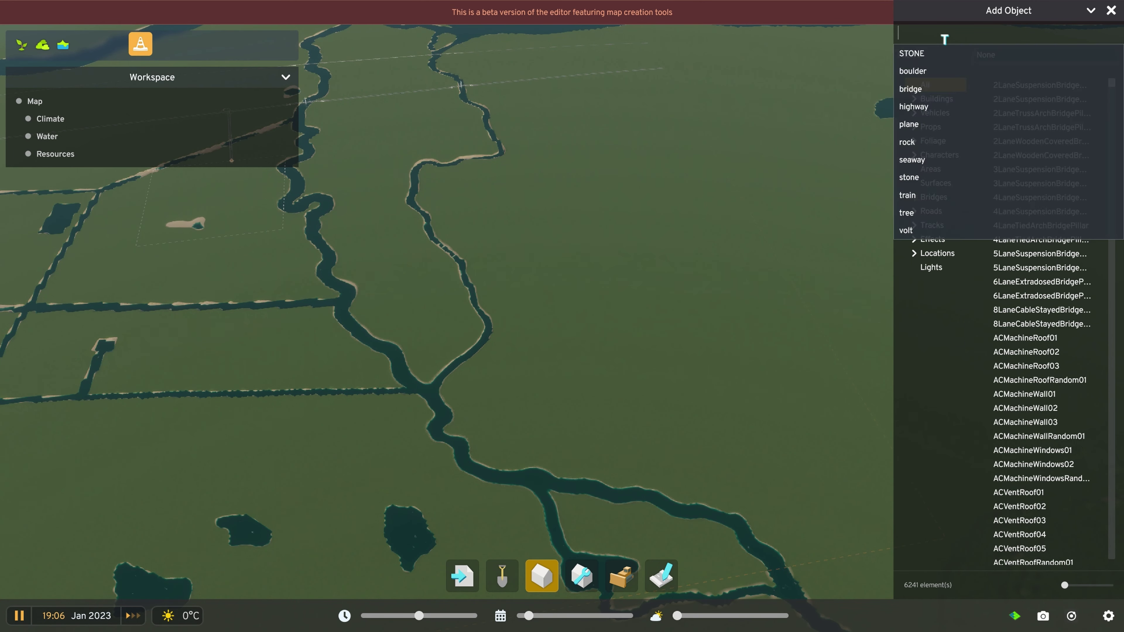
{"action": "left_click", "coordinate": [916, 106]}
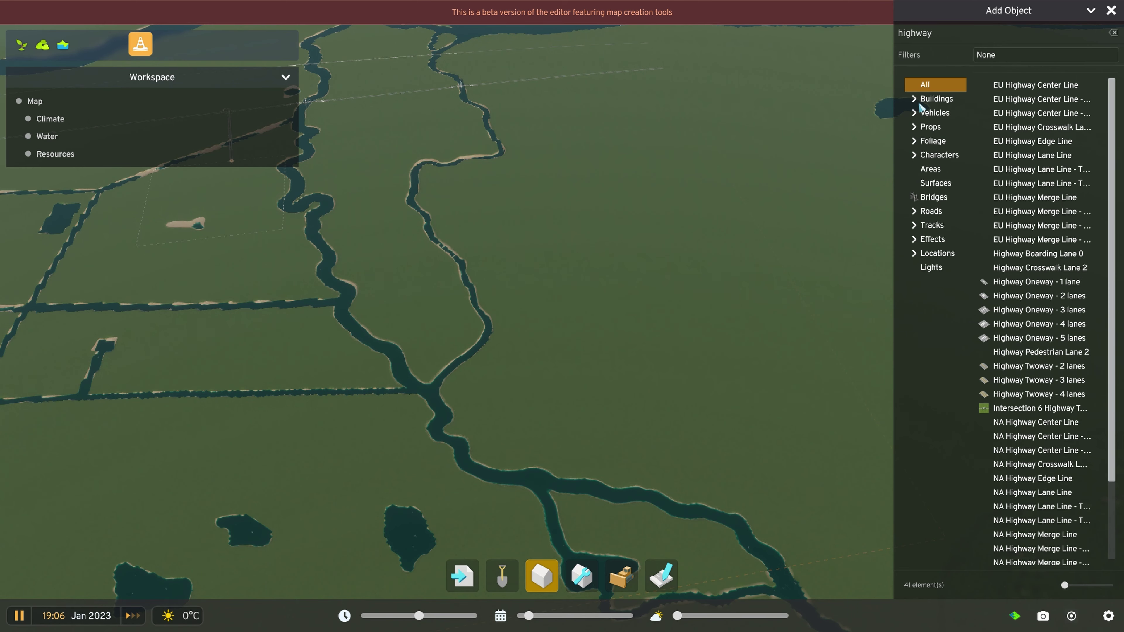
{"action": "left_click", "coordinate": [1018, 395]}
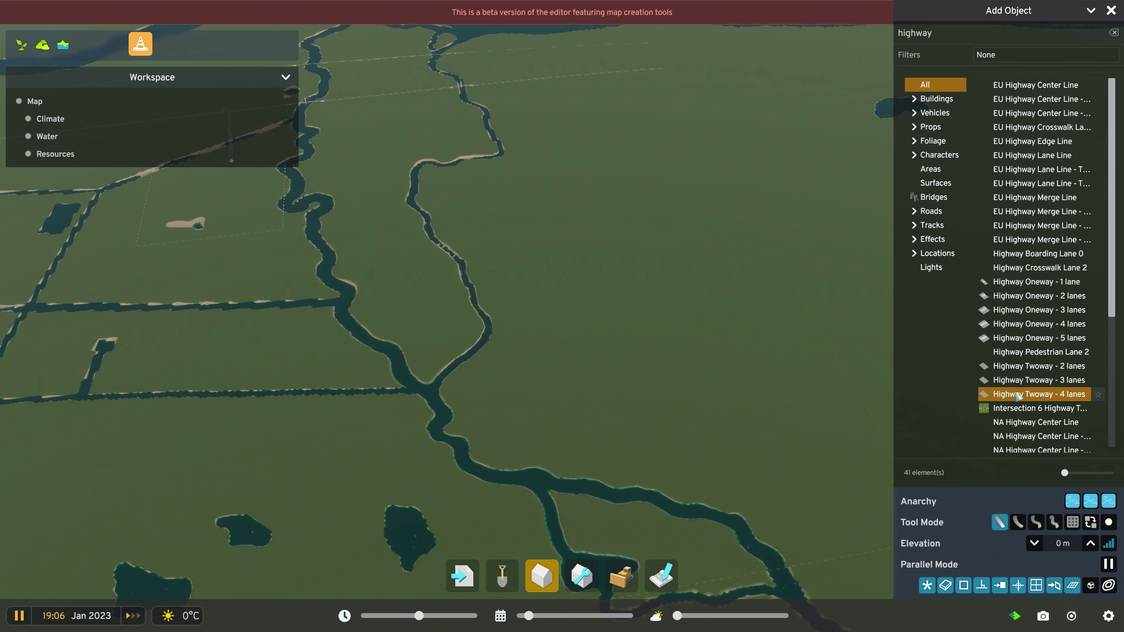
{"action": "scroll", "coordinate": [670, 434], "scroll_direction": "up", "scroll_amount": 10}
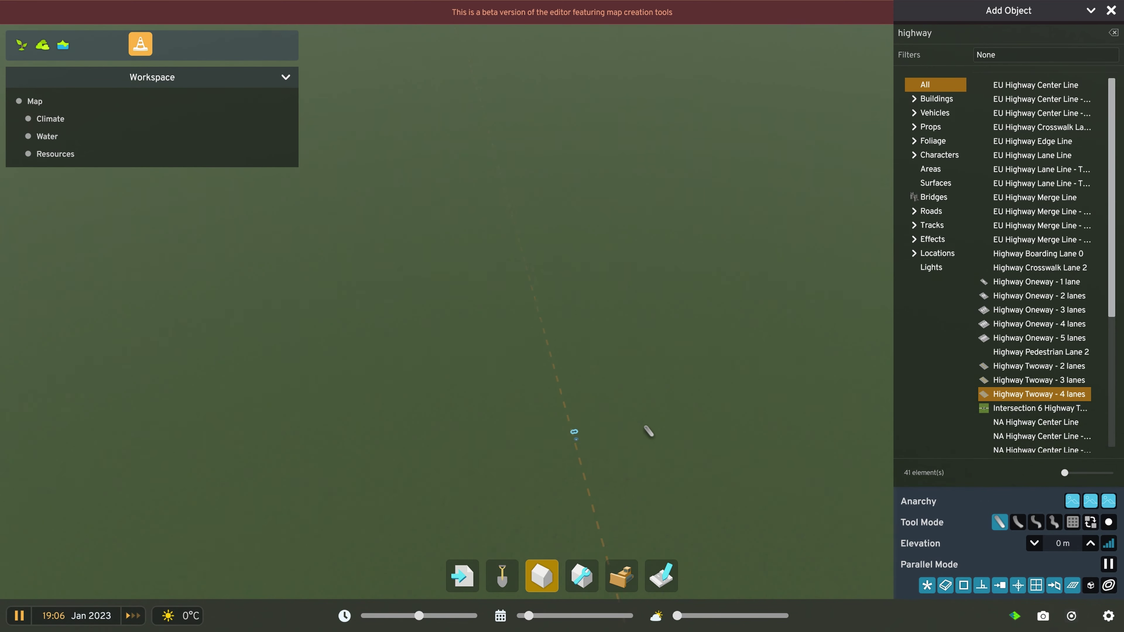
{"action": "middle_click_drag", "start_coordinate": [643, 427], "coordinate": [700, 413]}
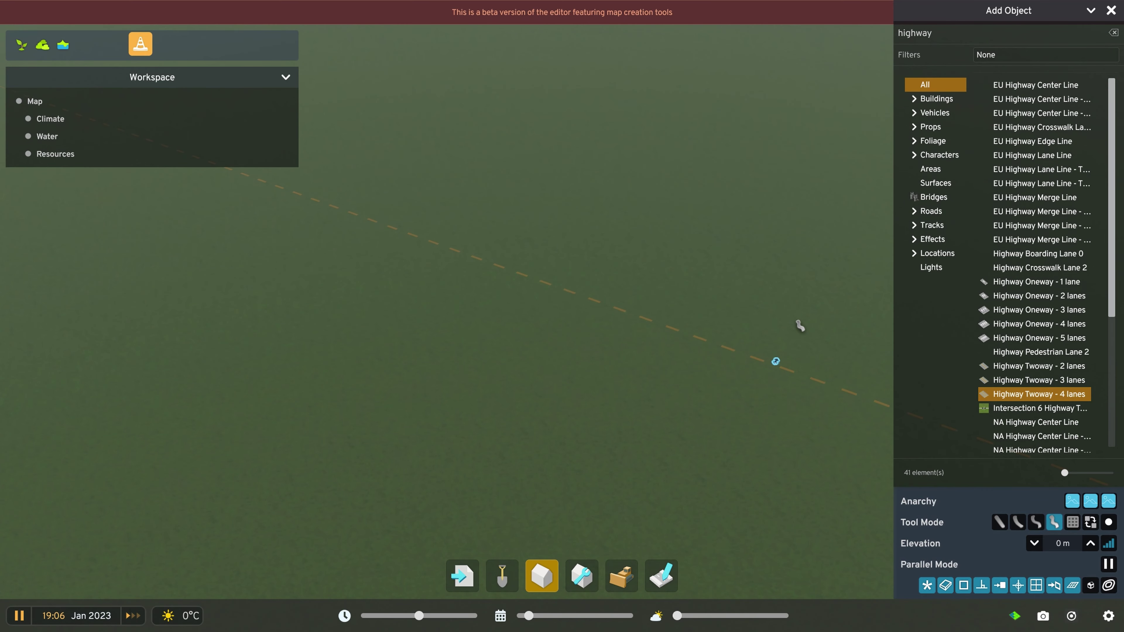
{"action": "left_click", "coordinate": [789, 335]}
{"action": "scroll", "coordinate": [321, 322], "scroll_direction": "down", "scroll_amount": 5}
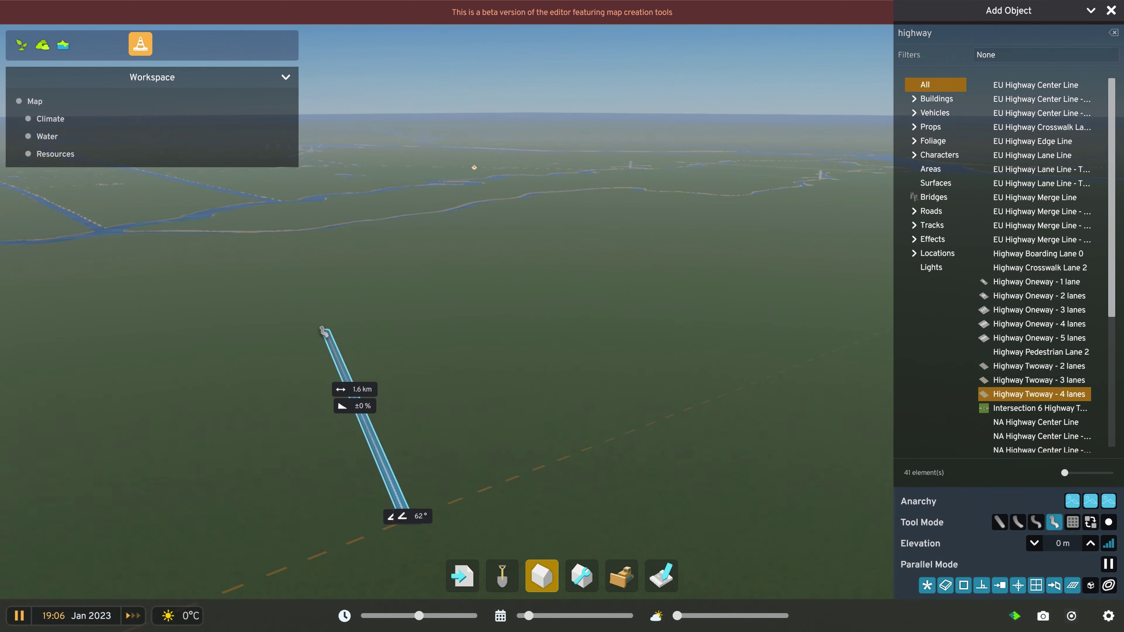
{"action": "scroll", "coordinate": [337, 334], "scroll_direction": "up", "scroll_amount": 3}
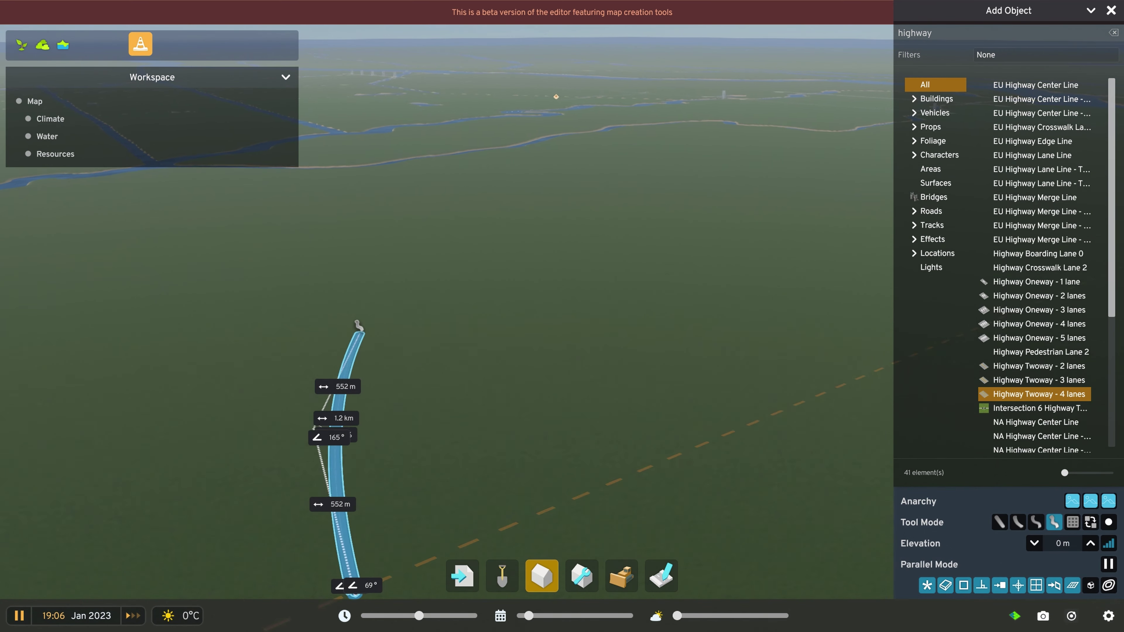
{"action": "key", "text": "w"}
{"action": "key", "text": "a"}
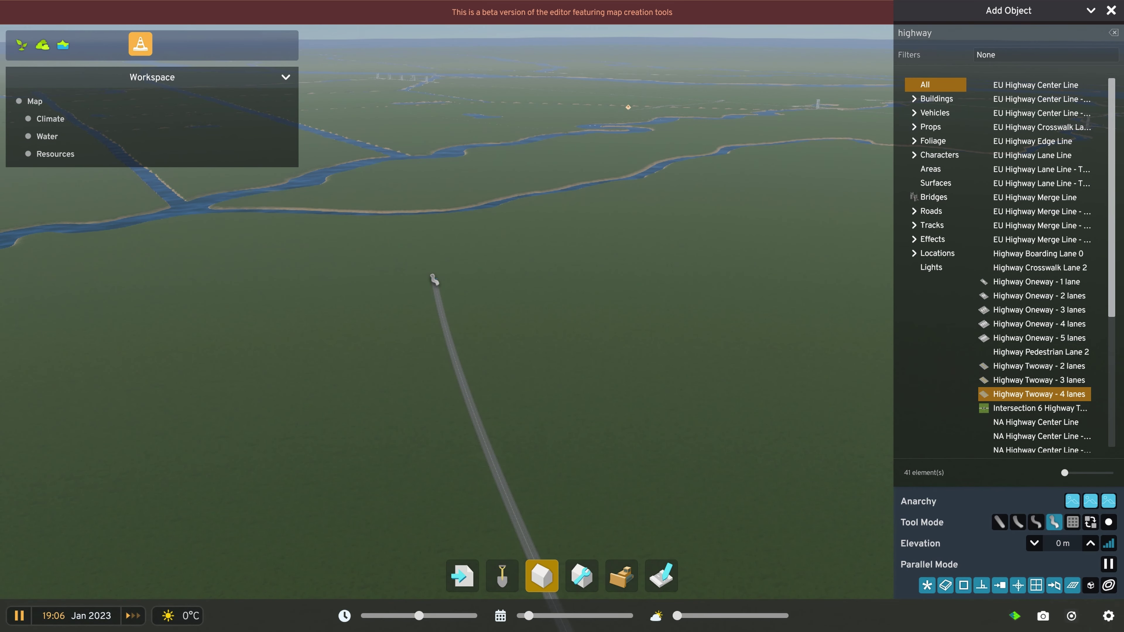
Continue the four-lane highway across the narrow river toward the starting tile with a curved segment about 2.2 km long.
{"action": "scroll", "coordinate": [434, 279], "scroll_direction": "up", "scroll_amount": 5}
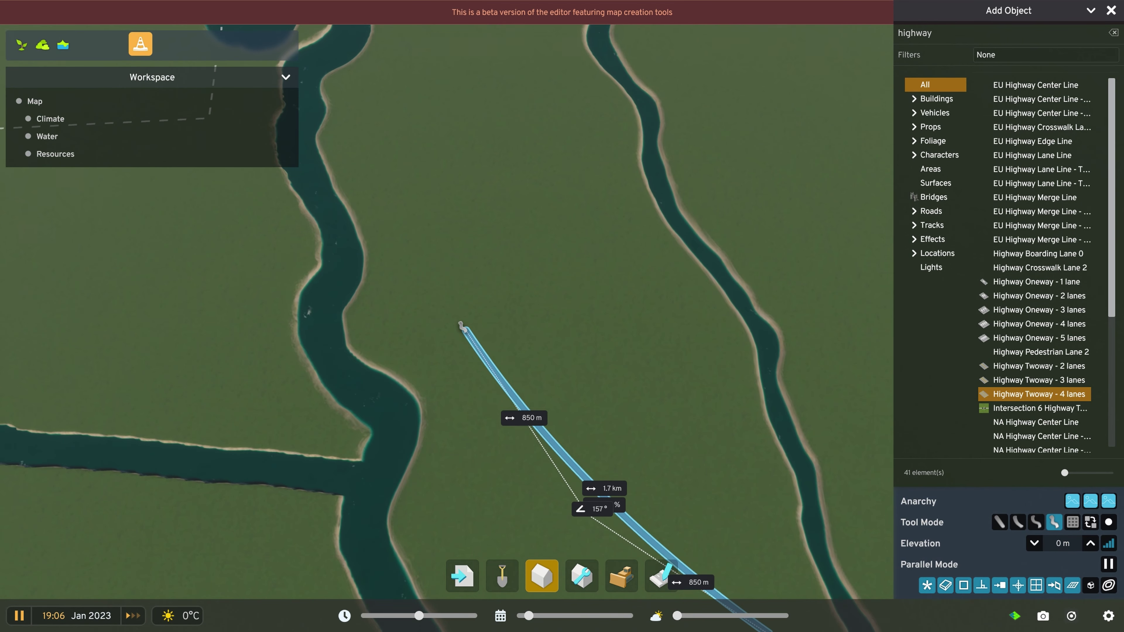
{"action": "key", "text": "w"}
{"action": "middle_click_drag", "start_coordinate": [472, 322], "coordinate": [682, 407]}
{"action": "scroll", "coordinate": [682, 407], "scroll_direction": "down", "scroll_amount": 4}
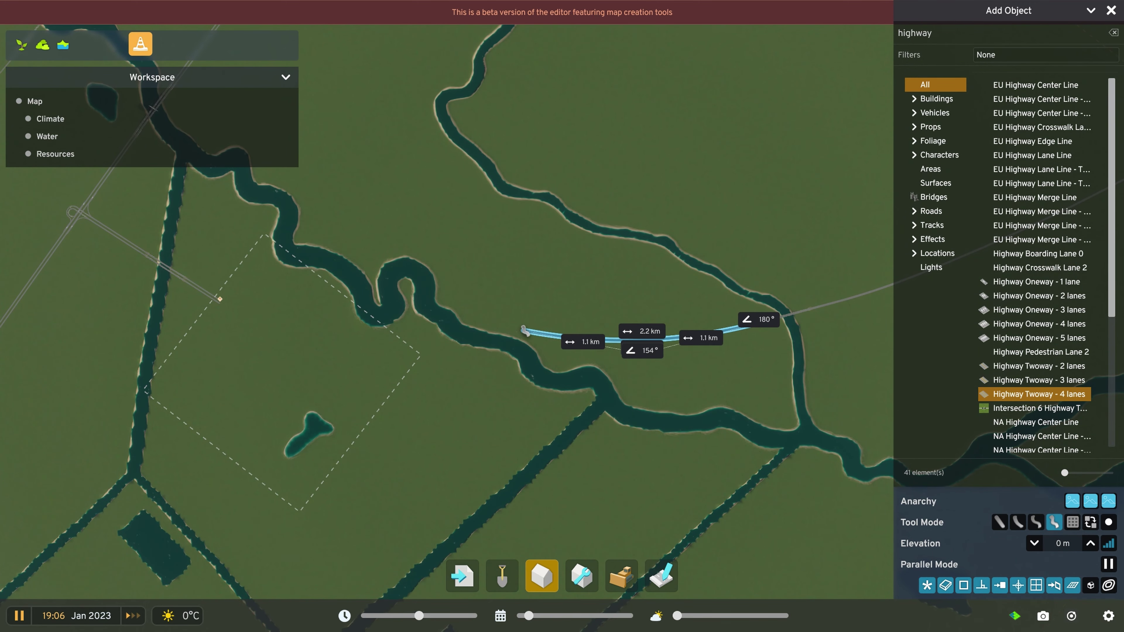
{"action": "scroll", "coordinate": [541, 338], "scroll_direction": "up", "scroll_amount": 5}
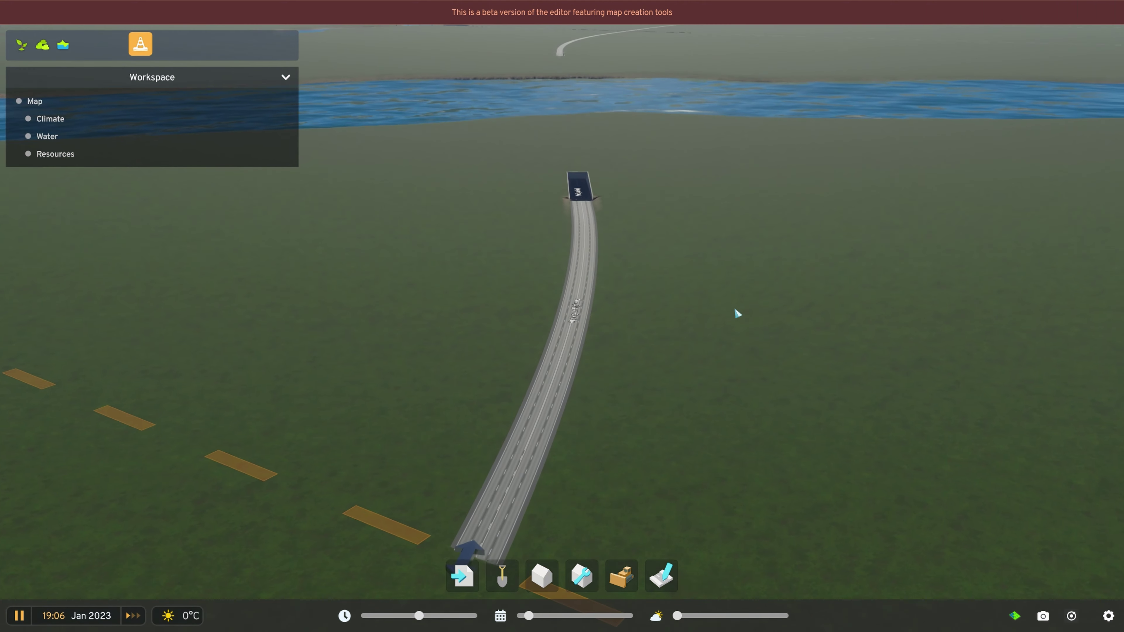
Examine the four-lane highway along its tunnel under the river and its curved route up to the end near the wide river.
{"action": "key", "text": "w"}
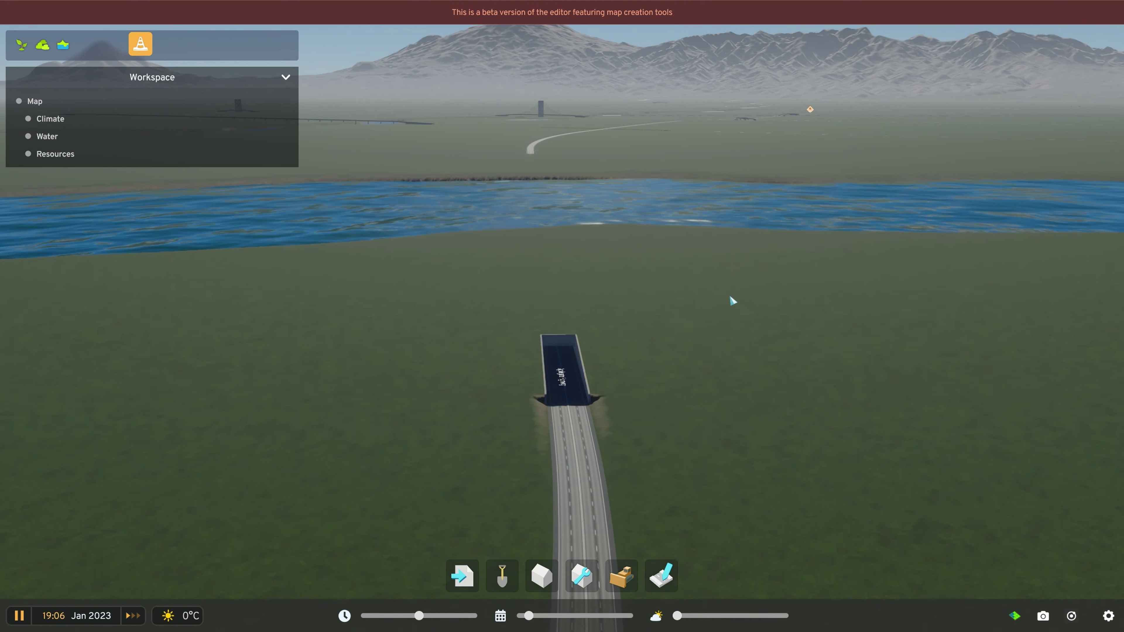
{"action": "key", "text": "w"}
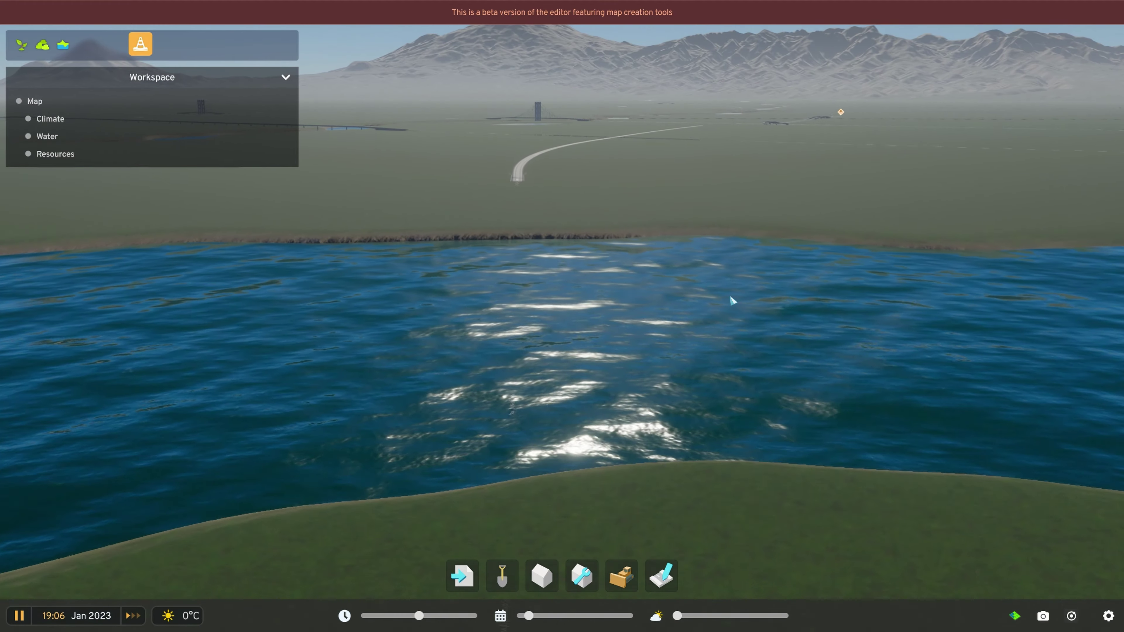
{"action": "key", "text": "w"}
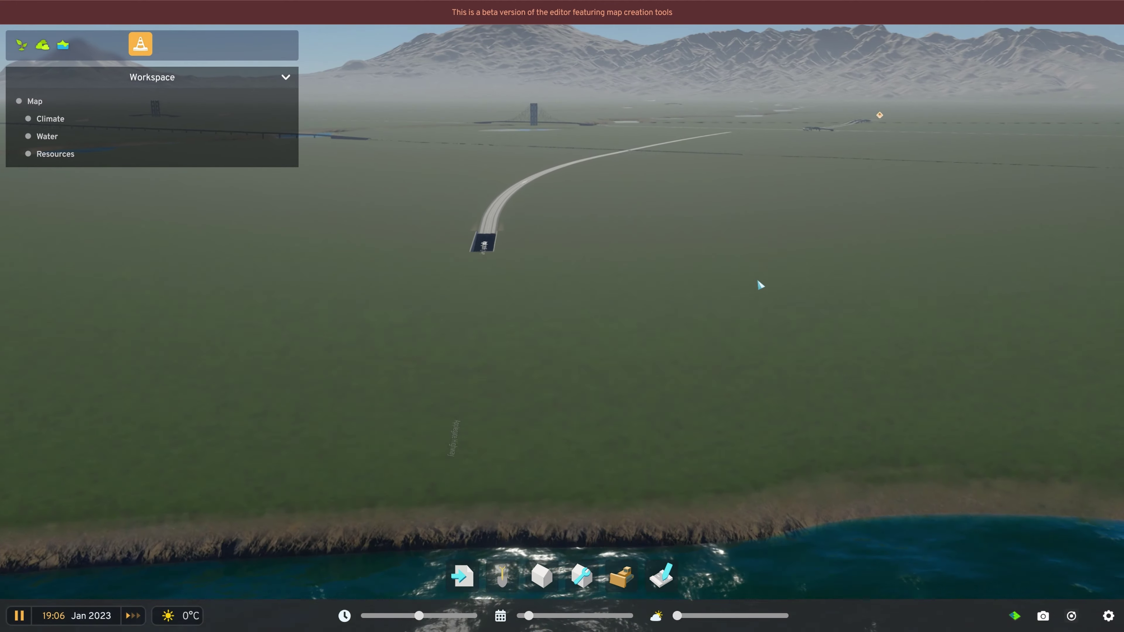
{"action": "key", "text": "w"}
{"action": "middle_click_drag", "start_coordinate": [692, 310], "coordinate": [731, 307]}
{"action": "key", "text": "w"}
{"action": "middle_click_drag", "start_coordinate": [667, 272], "coordinate": [725, 278]}
{"action": "key", "text": "w"}
{"action": "key", "text": "w"}
{"action": "middle_click_drag", "start_coordinate": [394, 413], "coordinate": [773, 412]}
{"action": "key", "text": "w"}
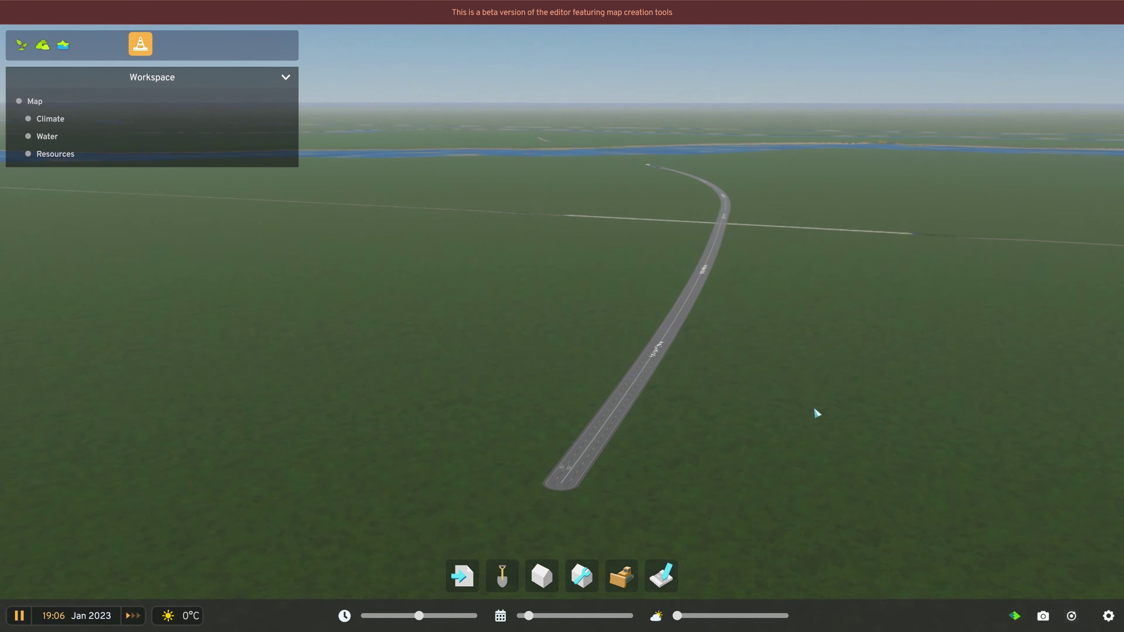
{"action": "middle_click_drag", "start_coordinate": [831, 343], "coordinate": [681, 426]}
{"action": "key", "text": "w"}
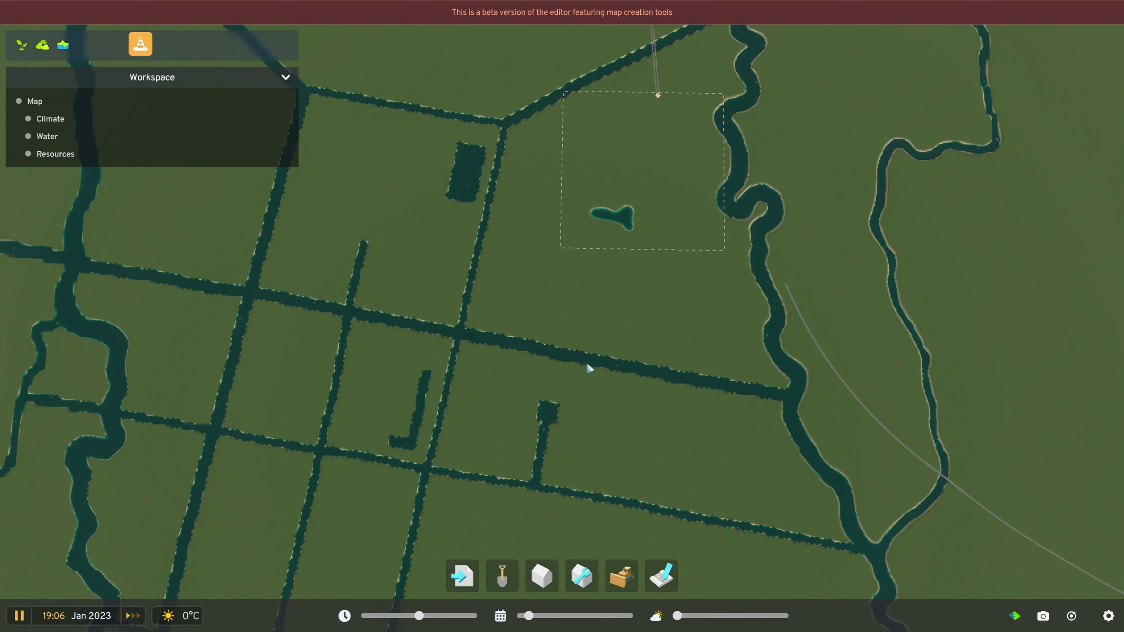
Show the reference map overlay and examine its main road routes around Mojoagung and Mojokerto.
{"action": "key", "text": "ctrl+o"}
{"action": "key", "text": "a"}
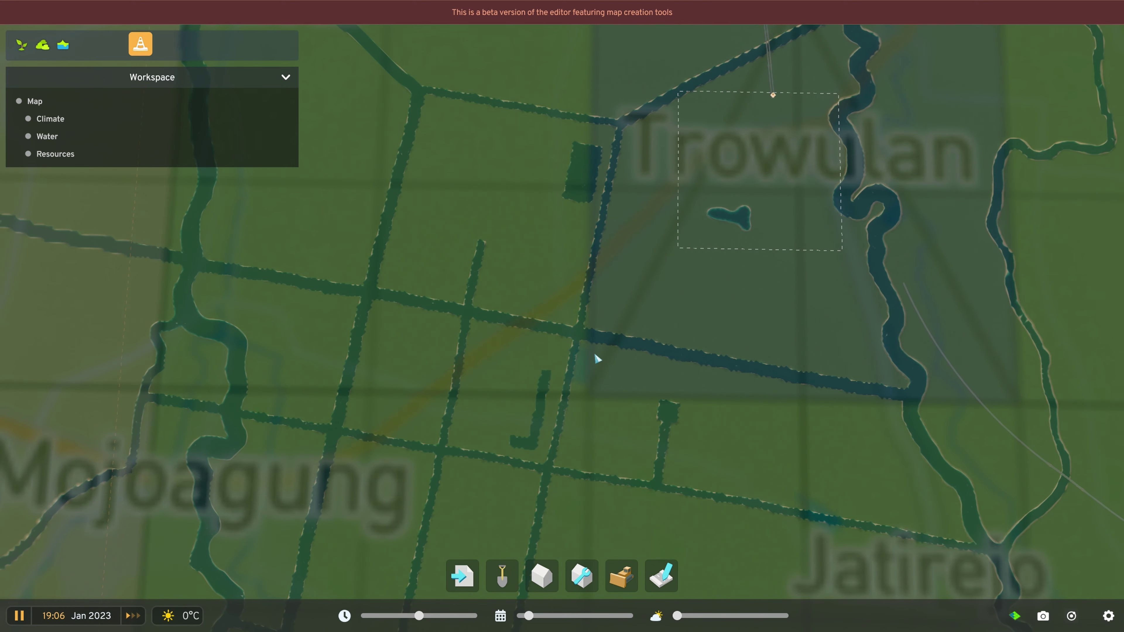
{"action": "middle_click_drag", "start_coordinate": [592, 345], "coordinate": [636, 225]}
{"action": "key", "text": "s"}
{"action": "key", "text": "a"}
{"action": "key", "text": "a"}
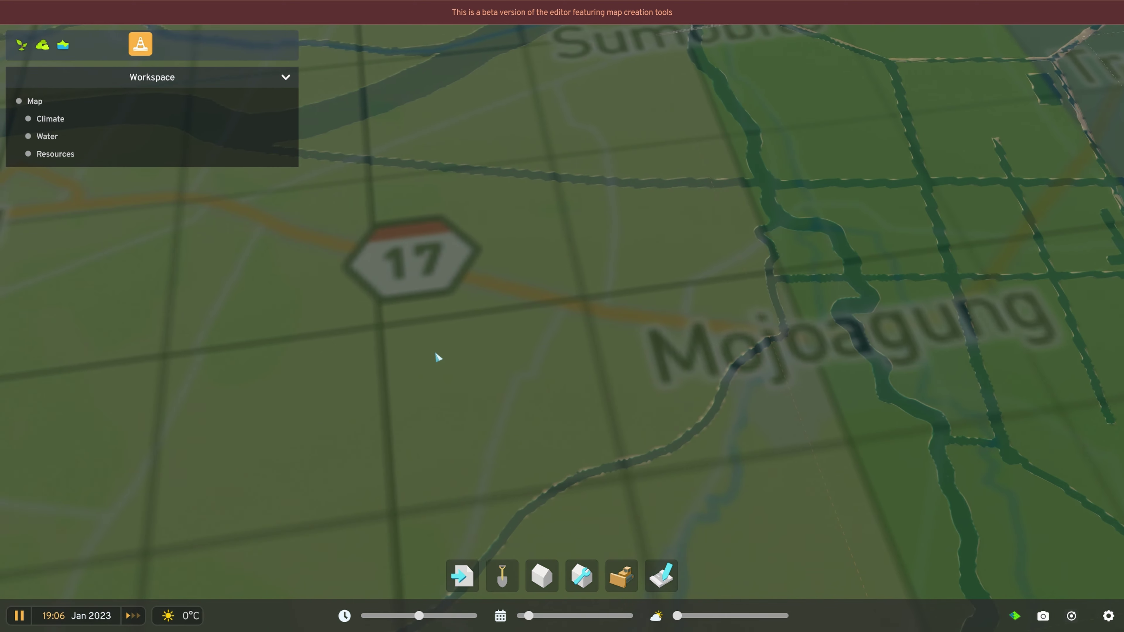
{"action": "key", "text": "w"}
{"action": "middle_click_drag", "start_coordinate": [366, 404], "coordinate": [413, 427]}
{"action": "key", "text": "d"}
{"action": "key", "text": "d"}
{"action": "key", "text": "w"}
{"action": "scroll", "coordinate": [438, 434], "scroll_direction": "up", "scroll_amount": 4}
{"action": "middle_click_drag", "start_coordinate": [470, 454], "coordinate": [539, 310]}
{"action": "key", "text": "w"}
{"action": "key", "text": "d"}
{"action": "key", "text": "w"}
{"action": "key", "text": "d"}
{"action": "scroll", "coordinate": [560, 309], "scroll_direction": "down", "scroll_amount": 3}
{"action": "key", "text": "w"}
{"action": "key", "text": "w"}
{"action": "middle_click_drag", "start_coordinate": [635, 258], "coordinate": [615, 310]}
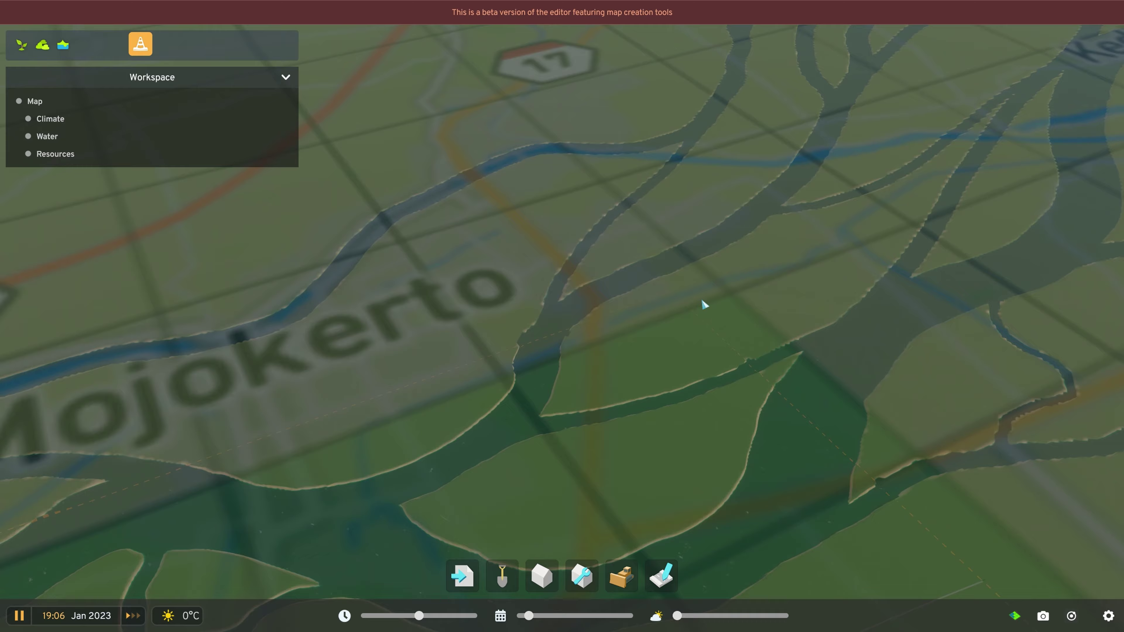
Examine the overlay's remaining routes across the river branches and back over the canal grid at Mojoagung.
{"action": "key", "text": "d"}
{"action": "middle_click_drag", "start_coordinate": [702, 303], "coordinate": [428, 336]}
{"action": "key", "text": "s"}
{"action": "middle_click_drag", "start_coordinate": [713, 330], "coordinate": [452, 349]}
{"action": "key", "text": "w"}
{"action": "key", "text": "w"}
{"action": "middle_click_drag", "start_coordinate": [649, 284], "coordinate": [524, 319]}
{"action": "scroll", "coordinate": [470, 351], "scroll_direction": "up", "scroll_amount": 4}
{"action": "scroll", "coordinate": [468, 350], "scroll_direction": "down", "scroll_amount": 5}
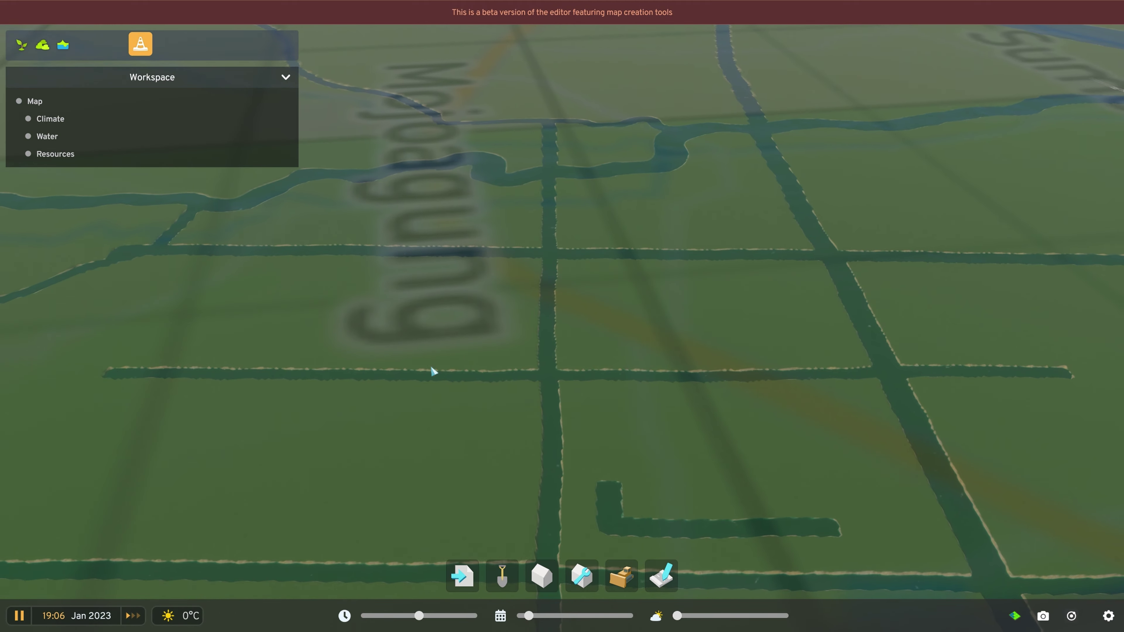
{"action": "key", "text": "e"}
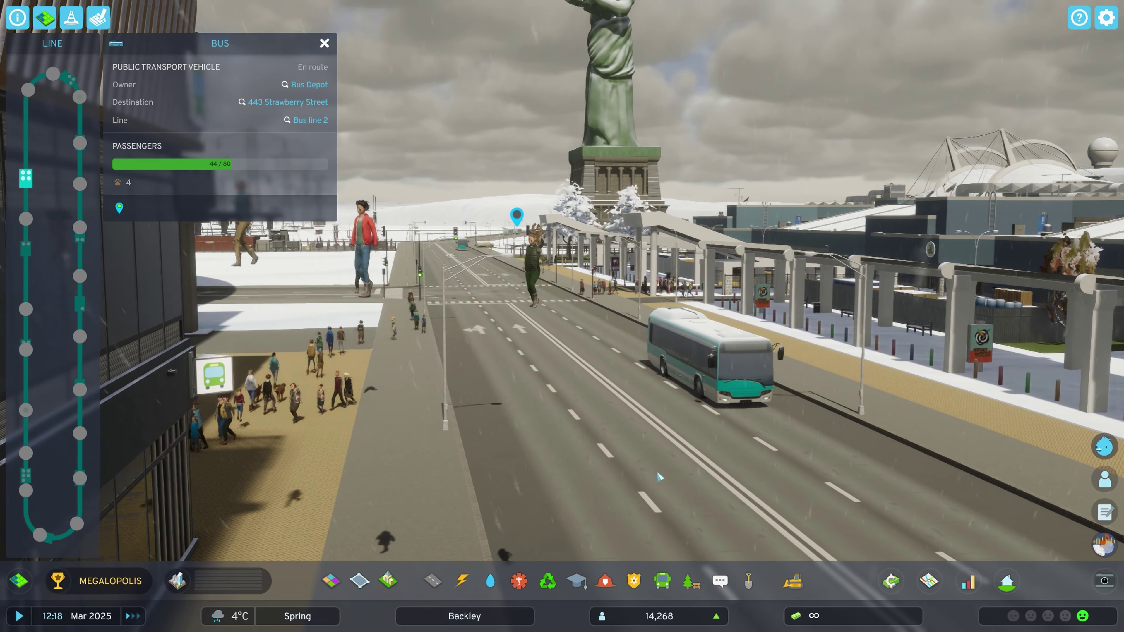
{"action": "key", "text": "w"}
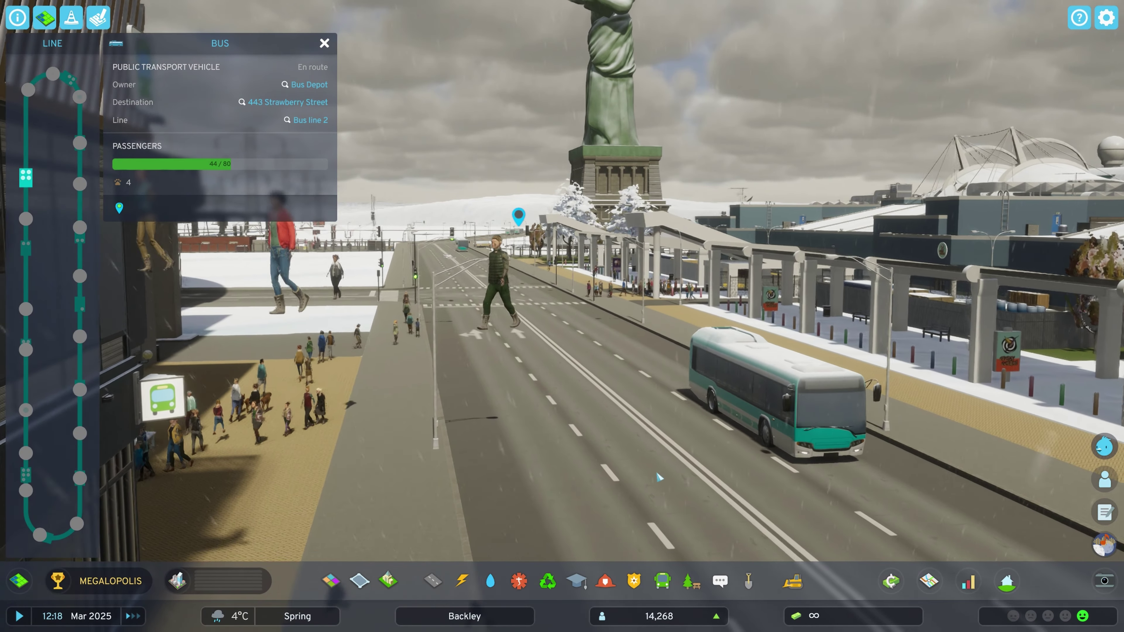
{"action": "key", "text": "a"}
{"action": "key", "text": "a"}
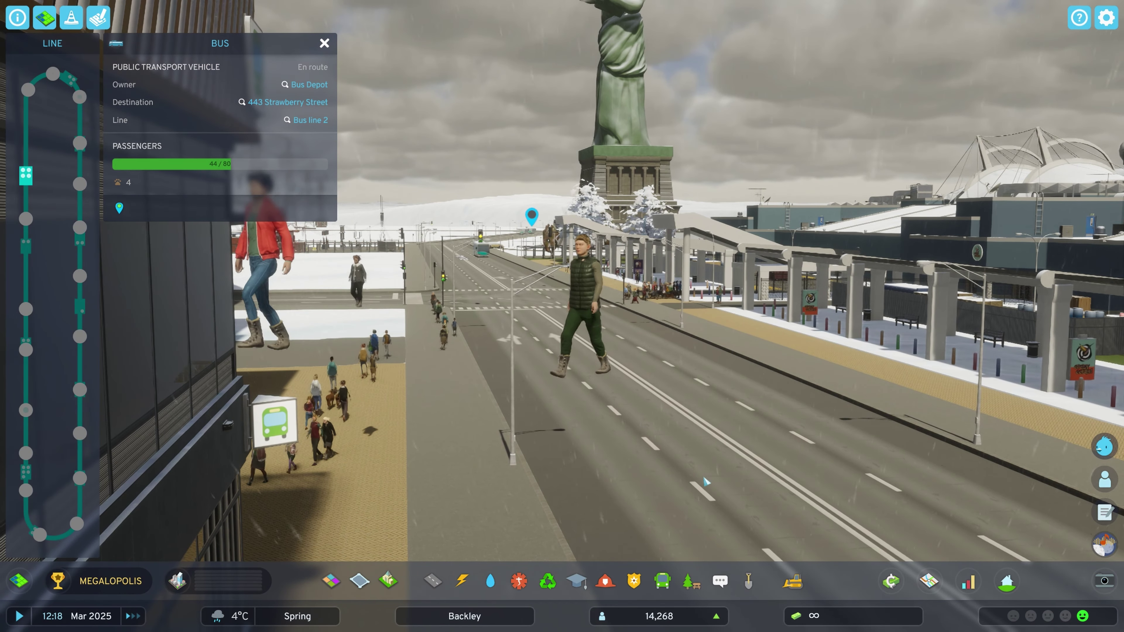
{"action": "middle_click_drag", "start_coordinate": [886, 467], "coordinate": [442, 489]}
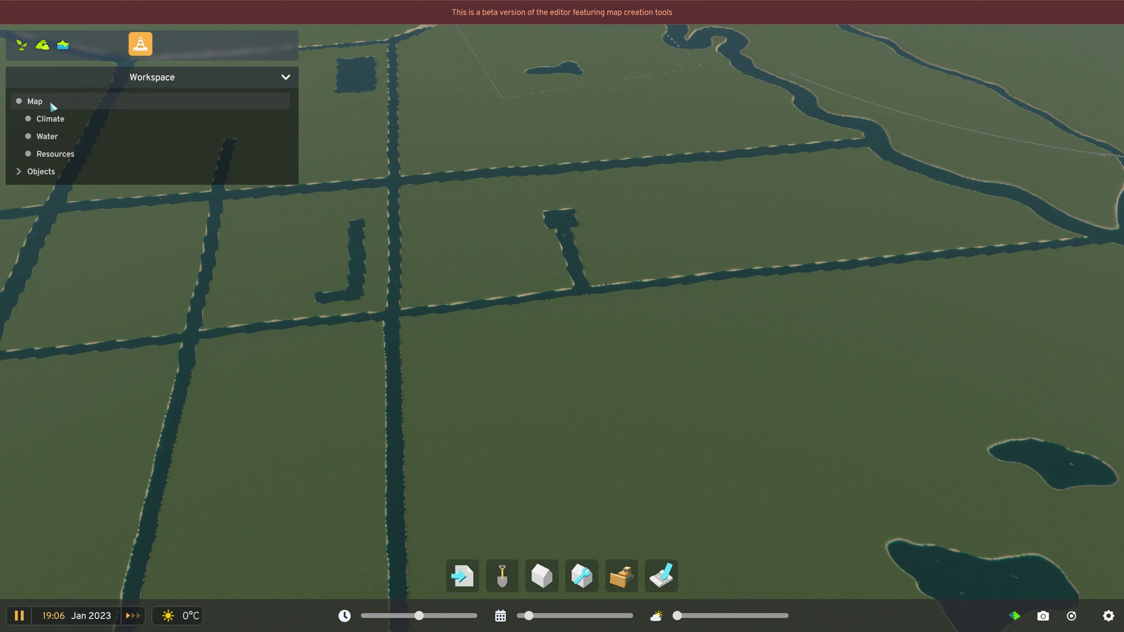
Review the map settings of Trowulan1 down to the checklist.
{"action": "left_click", "coordinate": [50, 101]}
{"action": "scroll", "coordinate": [1067, 536], "scroll_direction": "down", "scroll_amount": 3}
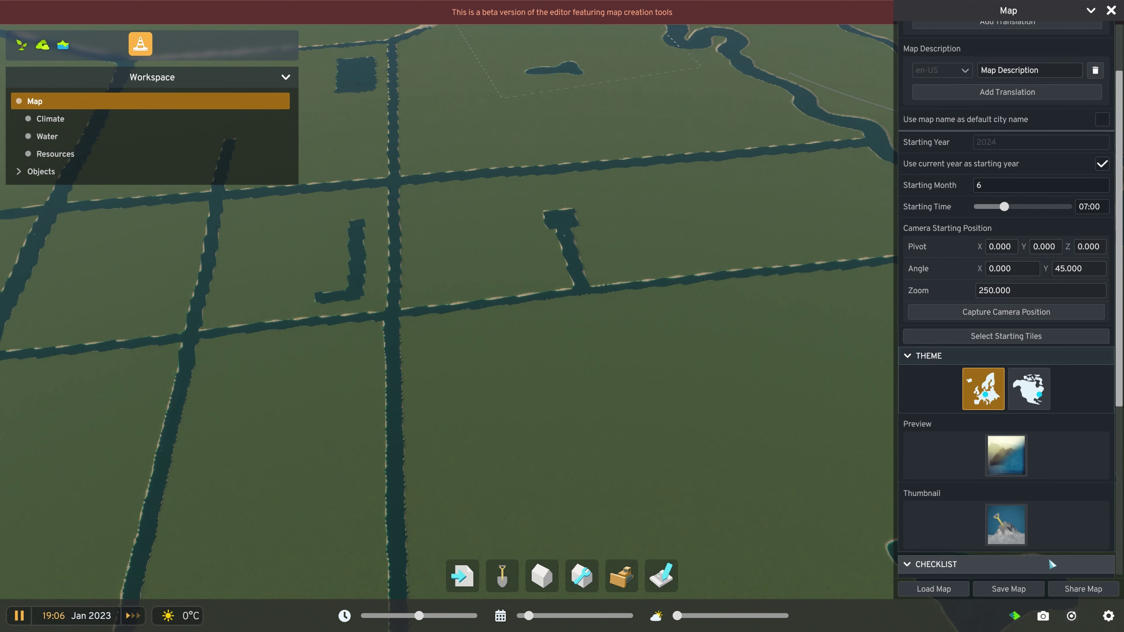
{"action": "scroll", "coordinate": [1083, 503], "scroll_direction": "down", "scroll_amount": 6}
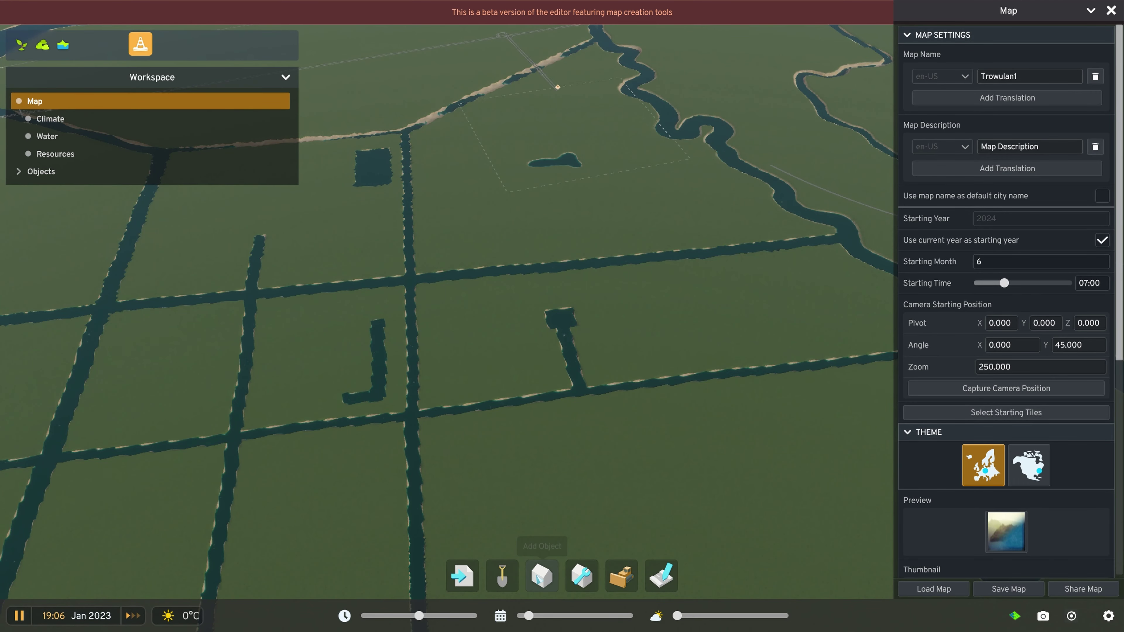
Build a straight High-voltage Line from the outer map edge across the winding river into the starting tile.
{"action": "left_click", "coordinate": [541, 576]}
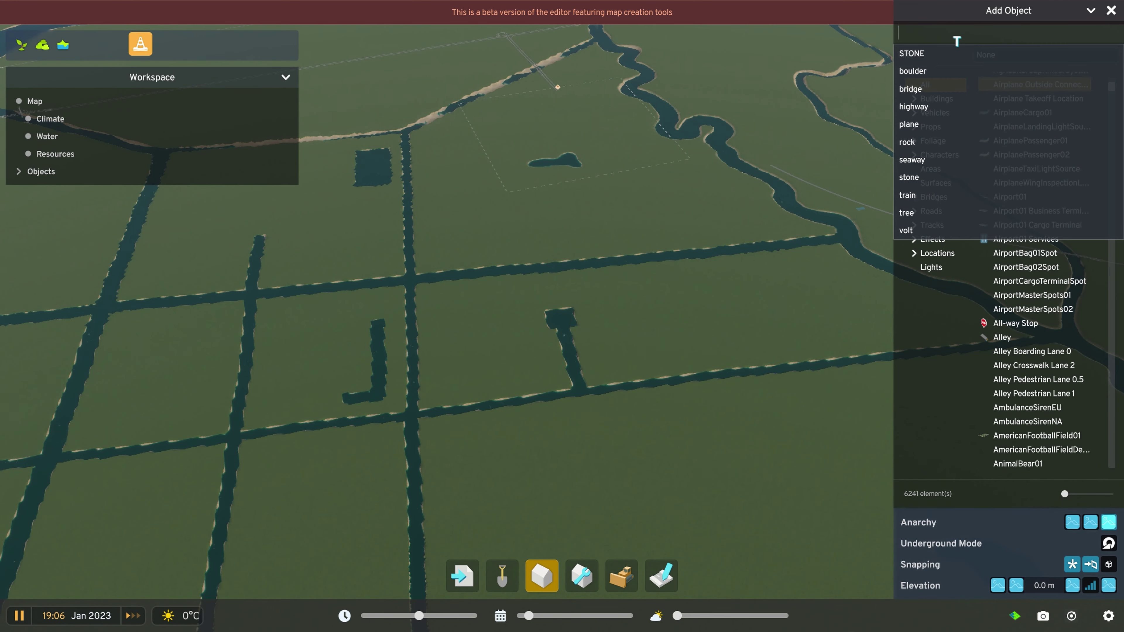
{"action": "type", "text": "volt"}
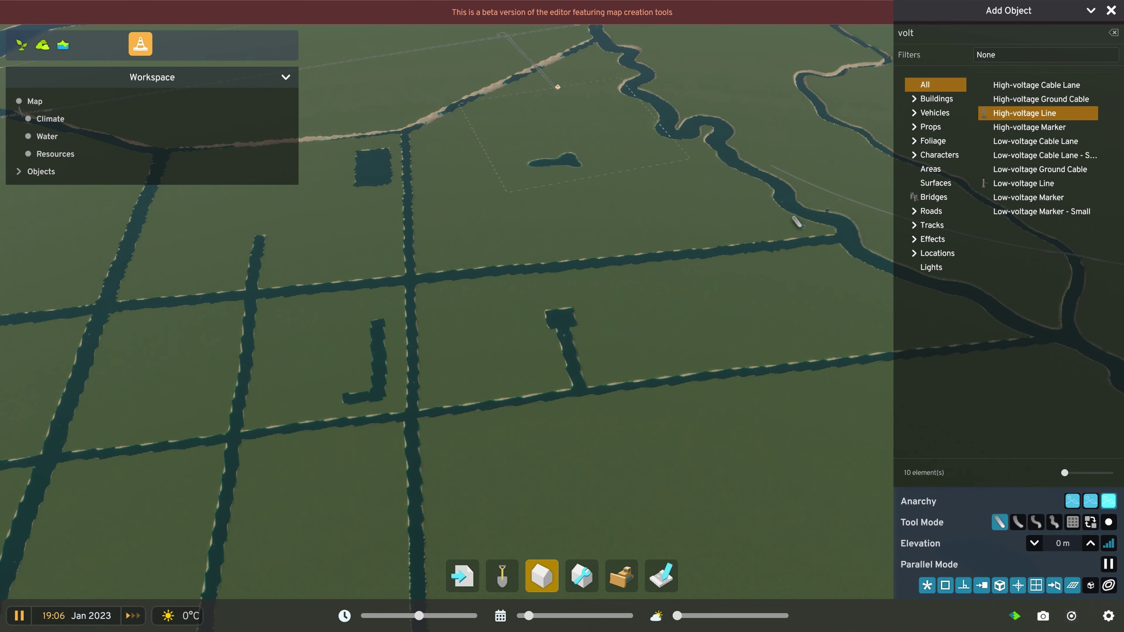
{"action": "type", "text": "dw"}
{"action": "middle_click_drag", "start_coordinate": [462, 320], "coordinate": [647, 374]}
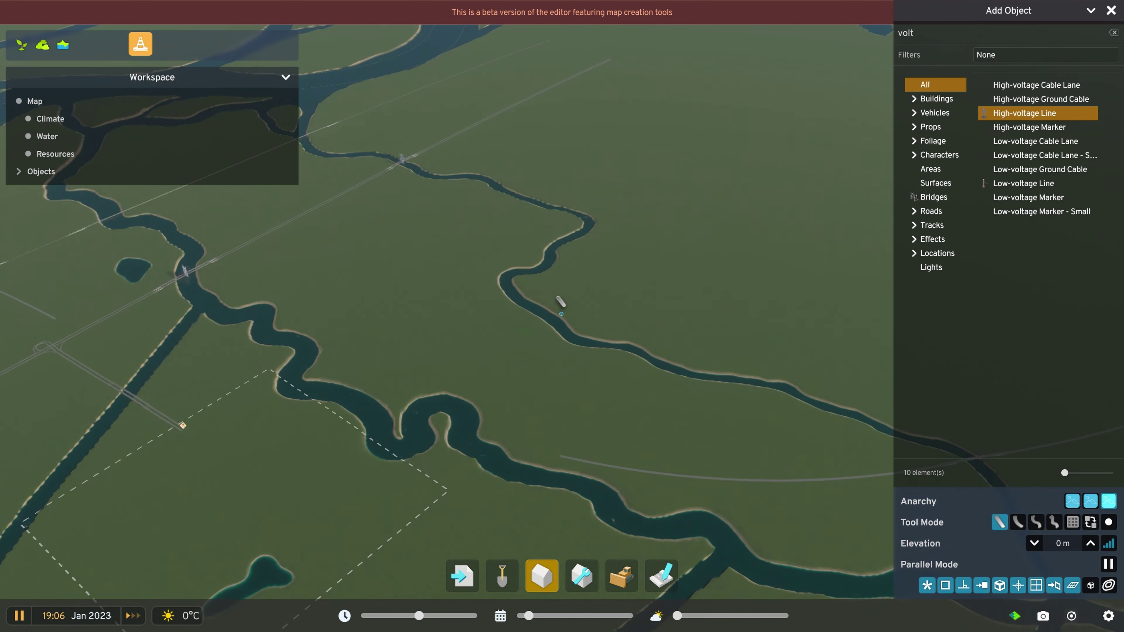
{"action": "key", "text": "w"}
{"action": "middle_click_drag", "start_coordinate": [579, 349], "coordinate": [577, 290]}
{"action": "key", "text": "s"}
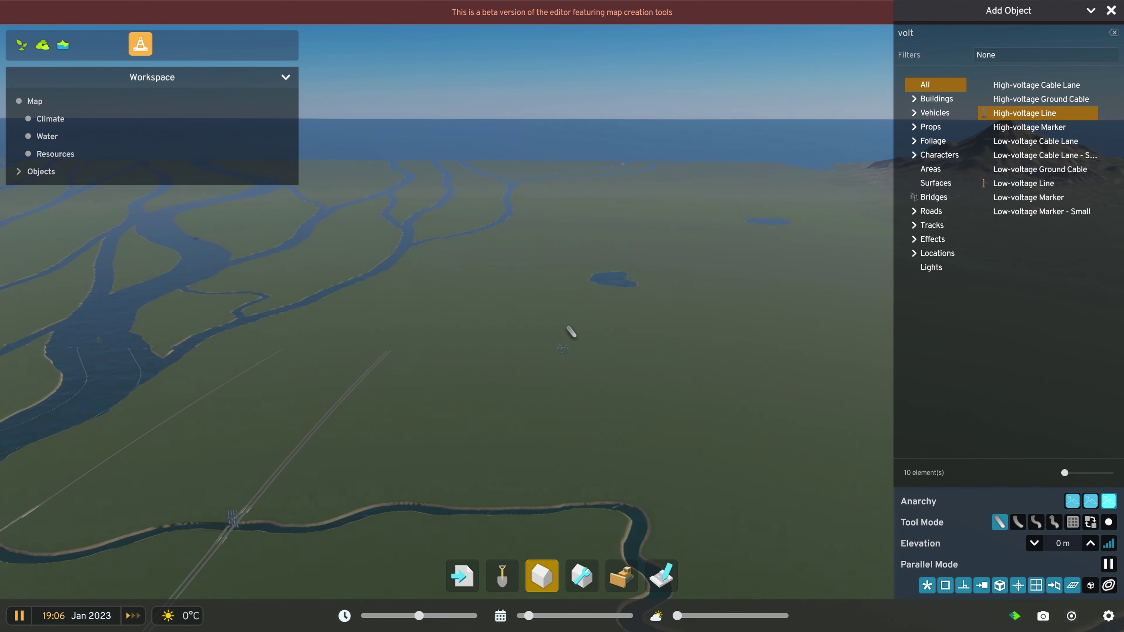
{"action": "left_click", "coordinate": [568, 335]}
{"action": "middle_click_drag", "start_coordinate": [554, 341], "coordinate": [673, 430]}
{"action": "scroll", "coordinate": [672, 430], "scroll_direction": "up", "scroll_amount": 5}
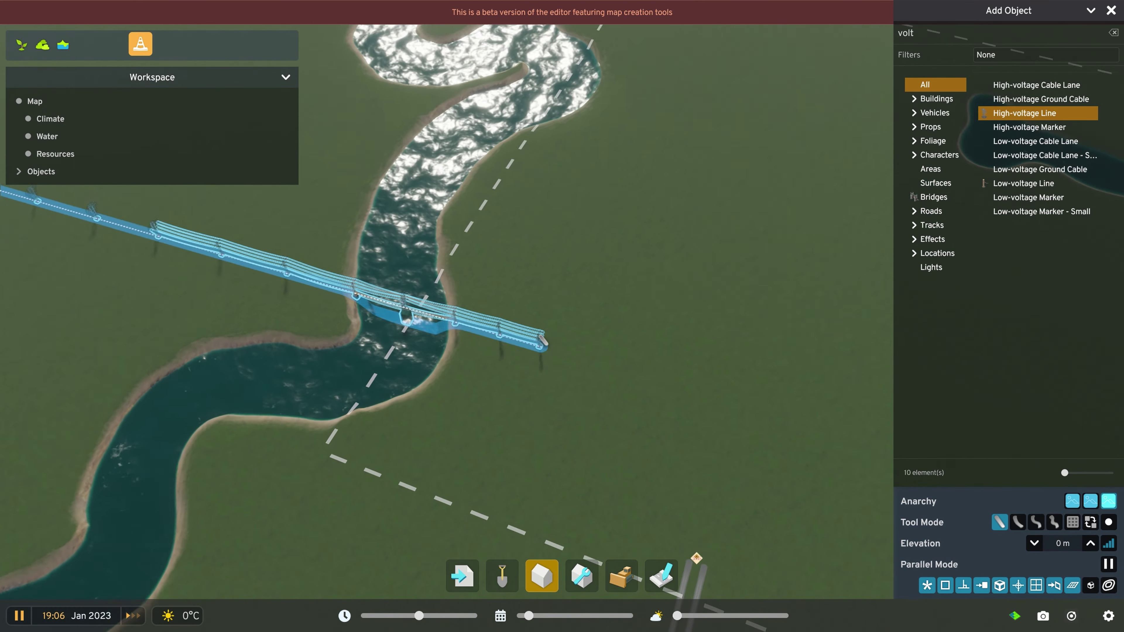
{"action": "key", "text": "w"}
{"action": "scroll", "coordinate": [531, 332], "scroll_direction": "up", "scroll_amount": 2}
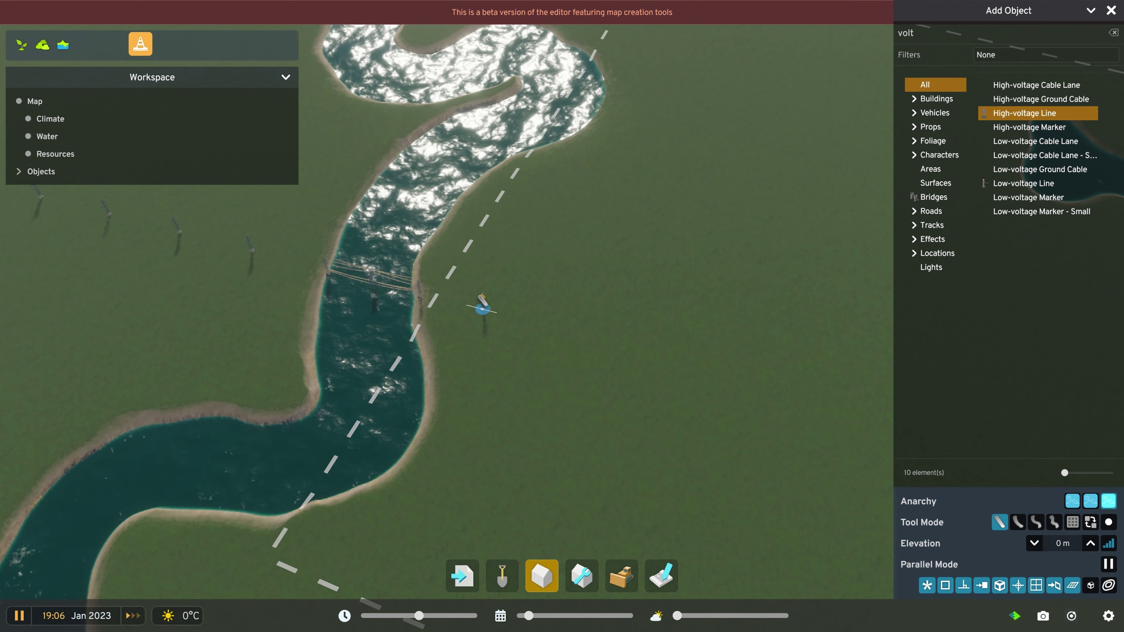
Check the map's checklist for outside connections and examine the power line and highway ends around the starting tile.
{"action": "middle_click_drag", "start_coordinate": [695, 416], "coordinate": [520, 400]}
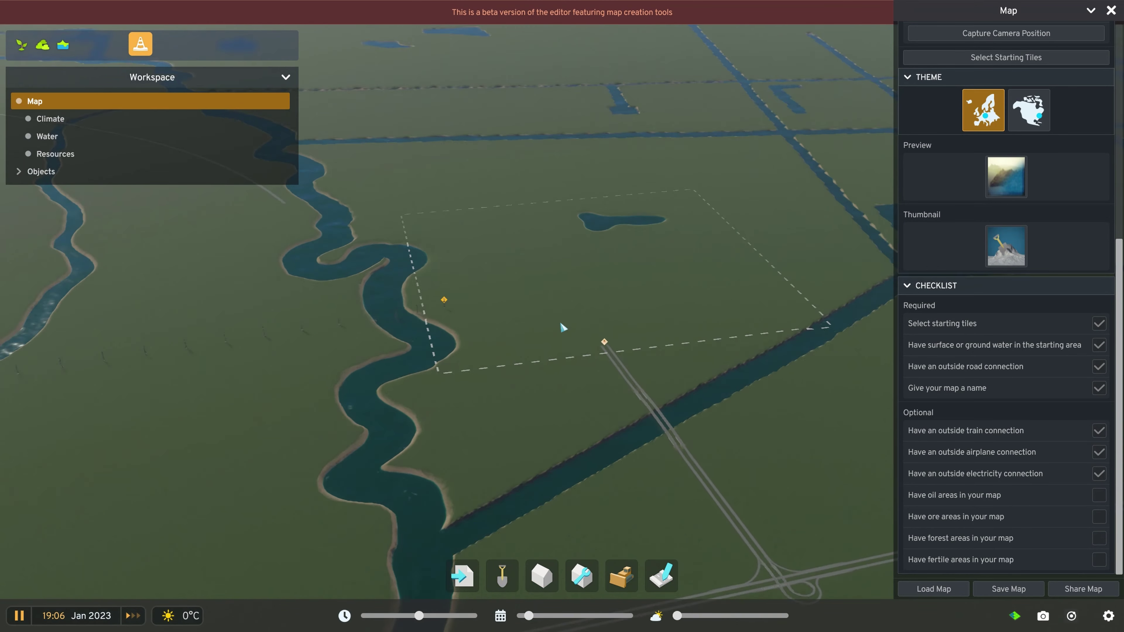
{"action": "scroll", "coordinate": [562, 328], "scroll_direction": "up", "scroll_amount": 3}
{"action": "middle_click_drag", "start_coordinate": [569, 298], "coordinate": [579, 221]}
{"action": "middle_click_drag", "start_coordinate": [490, 288], "coordinate": [841, 305]}
{"action": "middle_click_drag", "start_coordinate": [279, 352], "coordinate": [574, 388]}
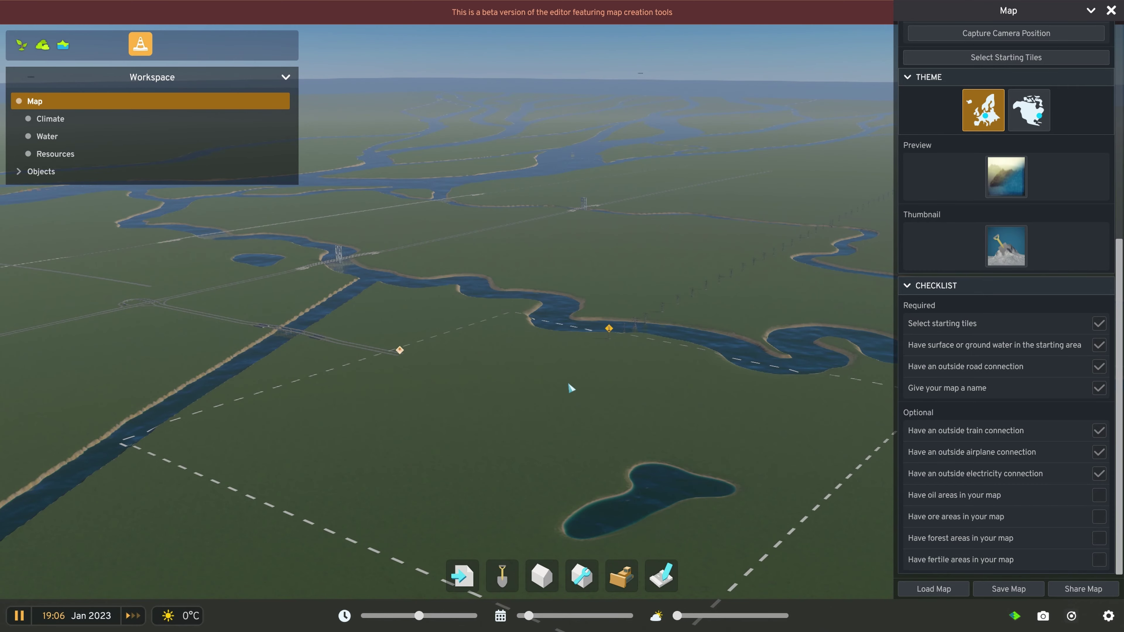
Find the Airplane Outside Connection with the object search "plane" and examine the airplane connection markers around the map.
{"action": "scroll", "coordinate": [596, 361], "scroll_direction": "down", "scroll_amount": 5}
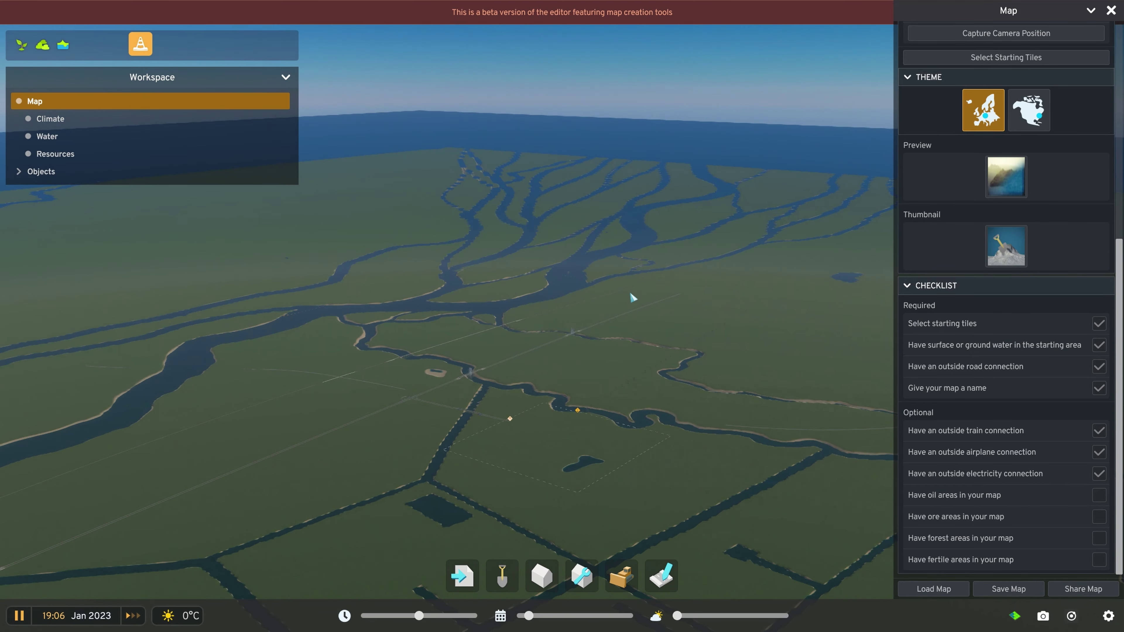
{"action": "scroll", "coordinate": [582, 447], "scroll_direction": "up", "scroll_amount": 5}
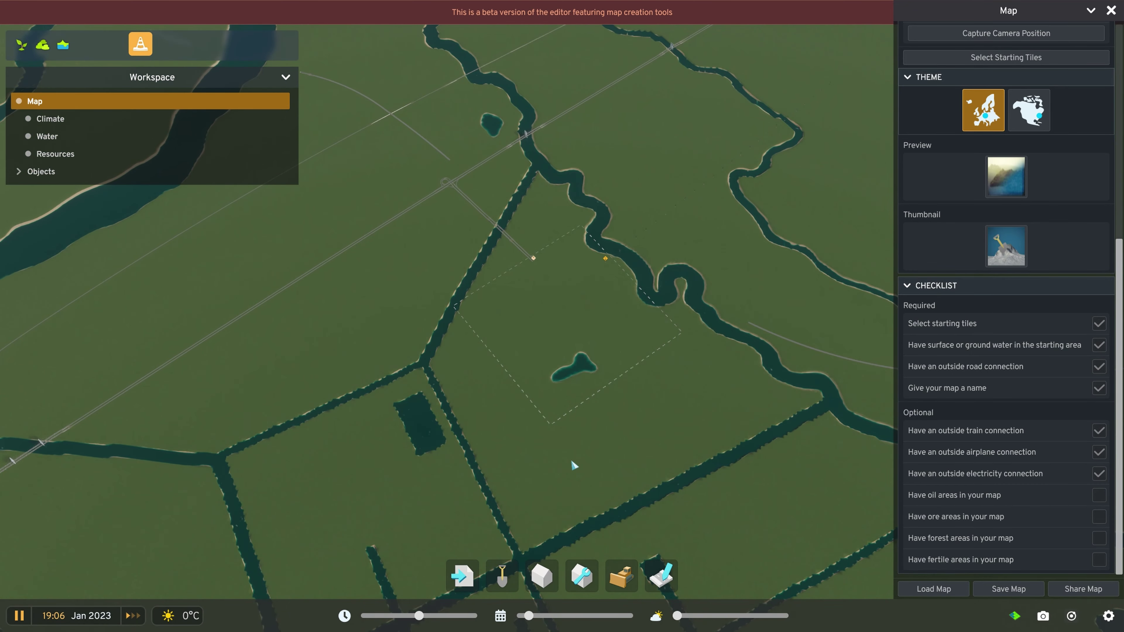
{"action": "key", "text": "w"}
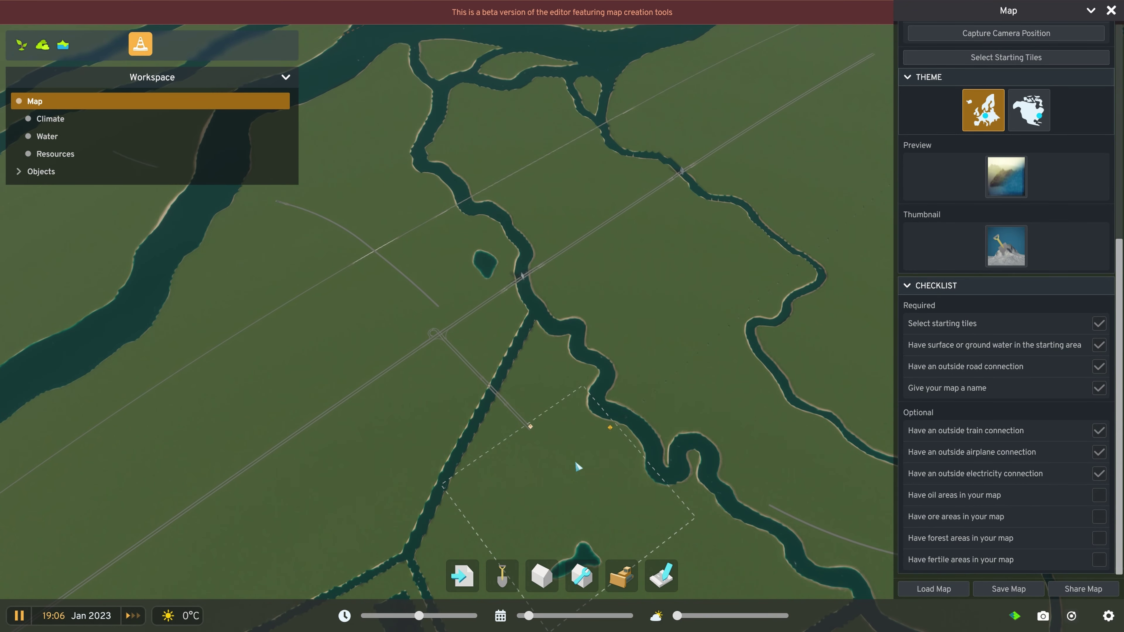
{"action": "middle_click_drag", "start_coordinate": [582, 464], "coordinate": [524, 530]}
{"action": "scroll", "coordinate": [524, 529], "scroll_direction": "up", "scroll_amount": 3}
{"action": "left_click", "coordinate": [542, 575]}
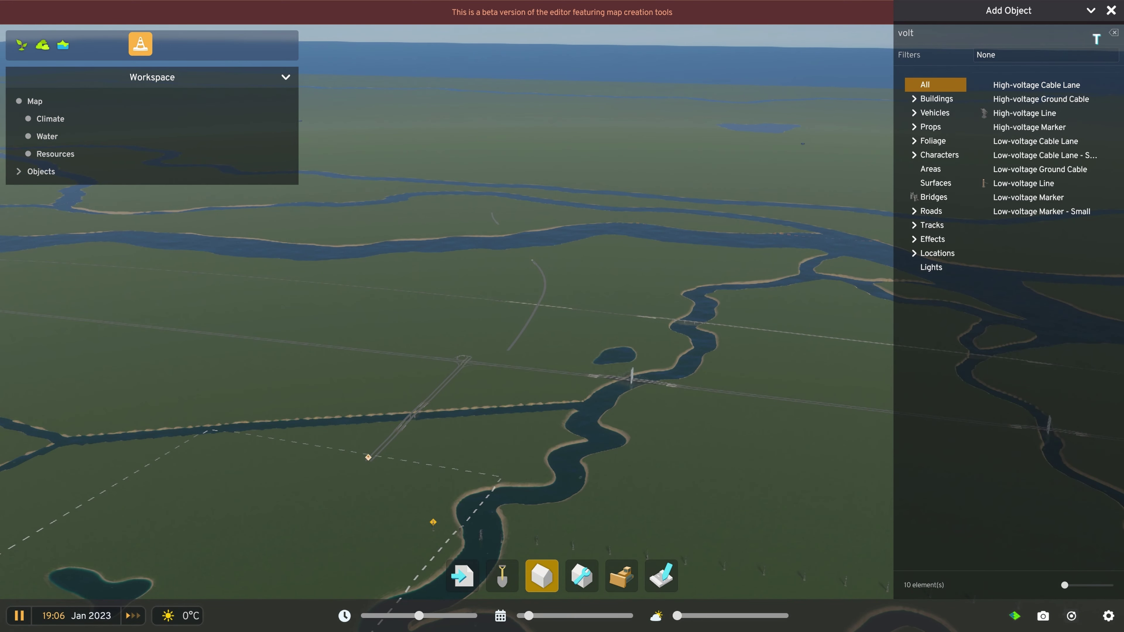
{"action": "left_click", "coordinate": [1115, 33]}
{"action": "left_click", "coordinate": [1017, 35]}
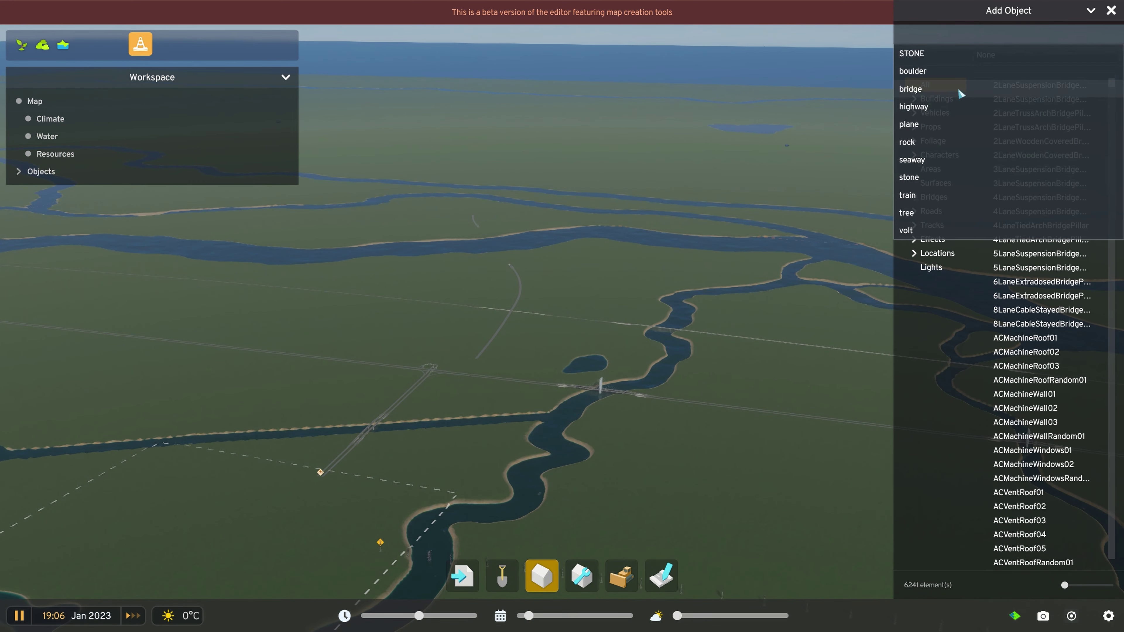
{"action": "left_click", "coordinate": [938, 123]}
{"action": "middle_click_drag", "start_coordinate": [641, 363], "coordinate": [569, 329]}
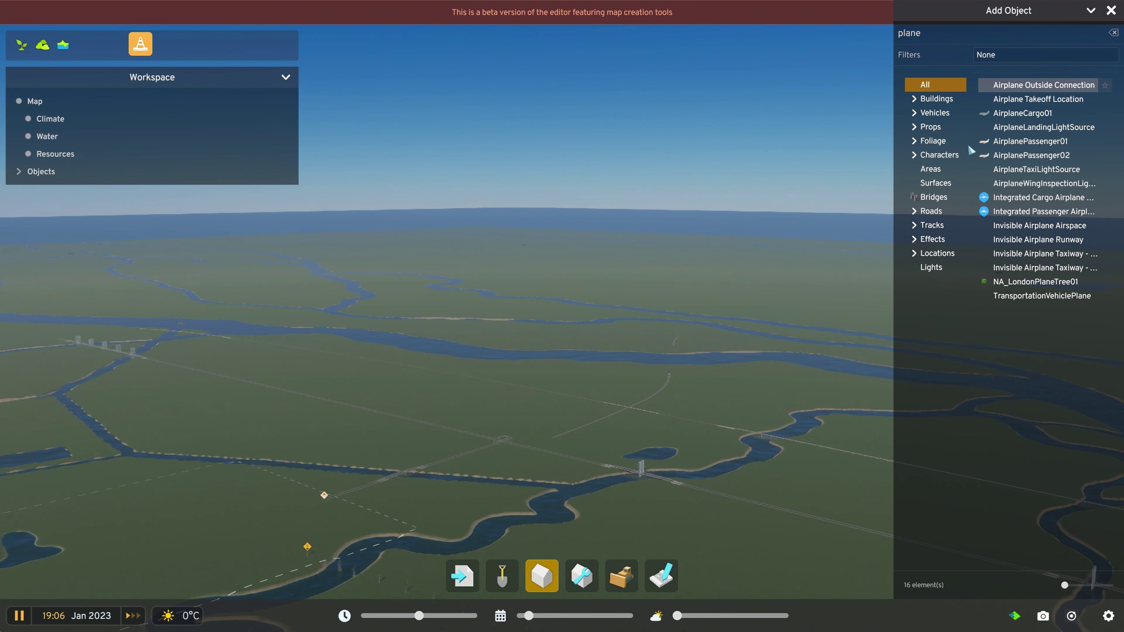
{"action": "middle_click_drag", "start_coordinate": [372, 392], "coordinate": [342, 411]}
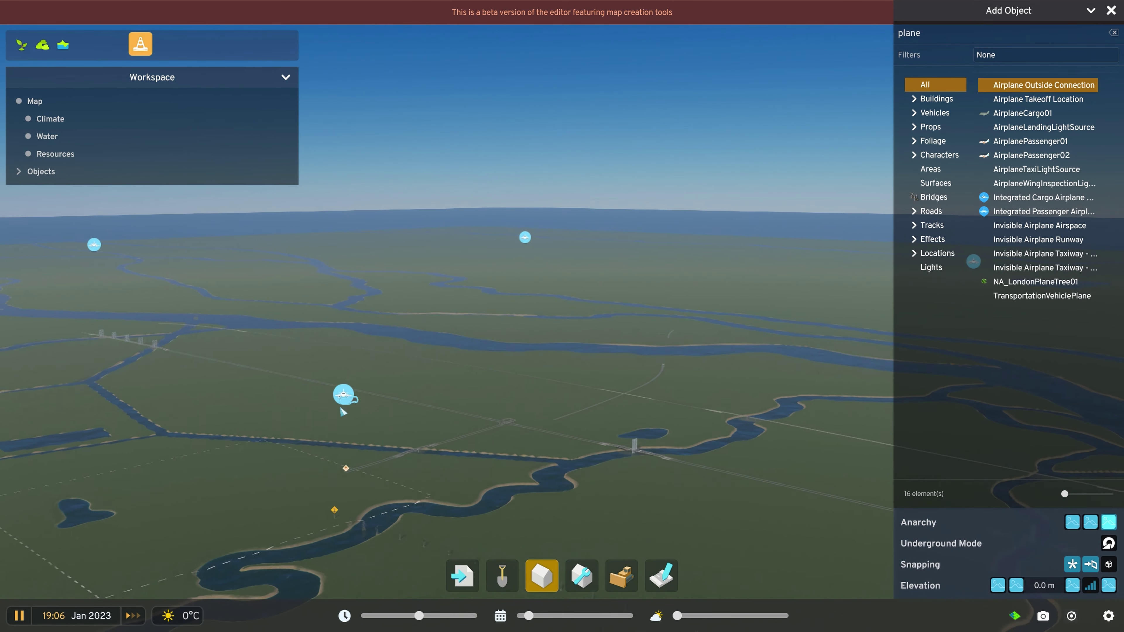
{"action": "mouse_move", "coordinate": [584, 412]}
{"action": "middle_mouse_down"}
{"action": "mouse_move", "coordinate": [534, 421]}
{"action": "mouse_move", "coordinate": [602, 452]}
{"action": "mouse_move", "coordinate": [359, 441]}
{"action": "mouse_move", "coordinate": [339, 409]}
{"action": "mouse_move", "coordinate": [293, 409]}
{"action": "mouse_move", "coordinate": [487, 417]}
{"action": "mouse_move", "coordinate": [496, 437]}
{"action": "mouse_move", "coordinate": [258, 427]}
{"action": "mouse_move", "coordinate": [672, 419]}
{"action": "mouse_move", "coordinate": [965, 304]}
{"action": "middle_mouse_up"}
Choose the Double Train Track from the track objects and examine the rail bridges and the outside connection at the map edge.
{"action": "left_click", "coordinate": [1112, 33]}
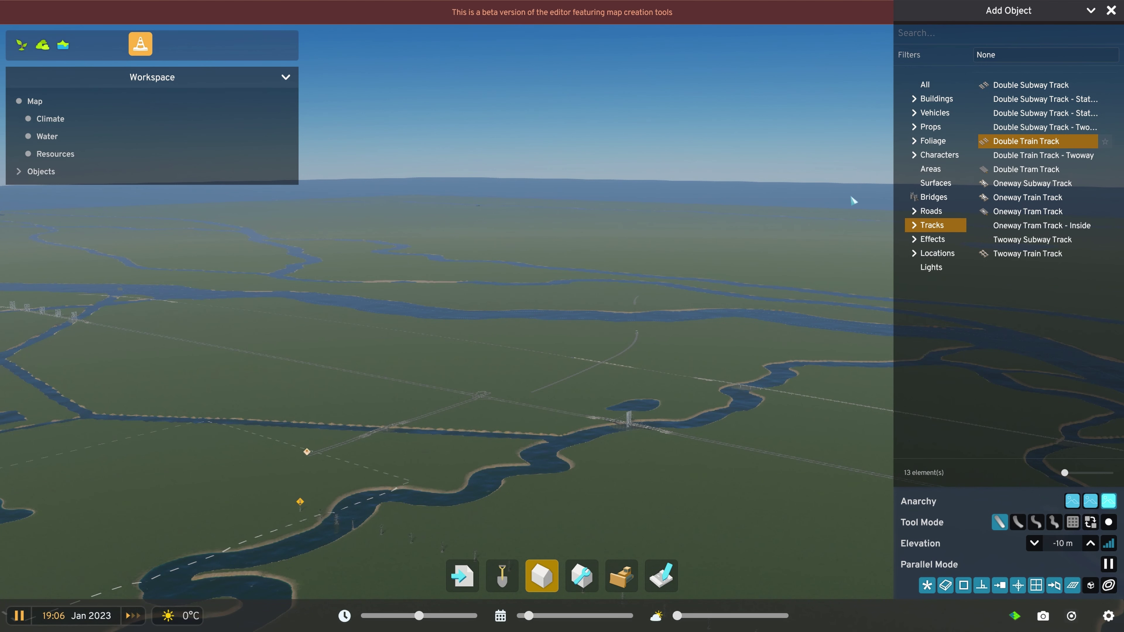
{"action": "middle_click_drag", "start_coordinate": [502, 235], "coordinate": [789, 395]}
{"action": "key", "text": "d"}
{"action": "key", "text": "w"}
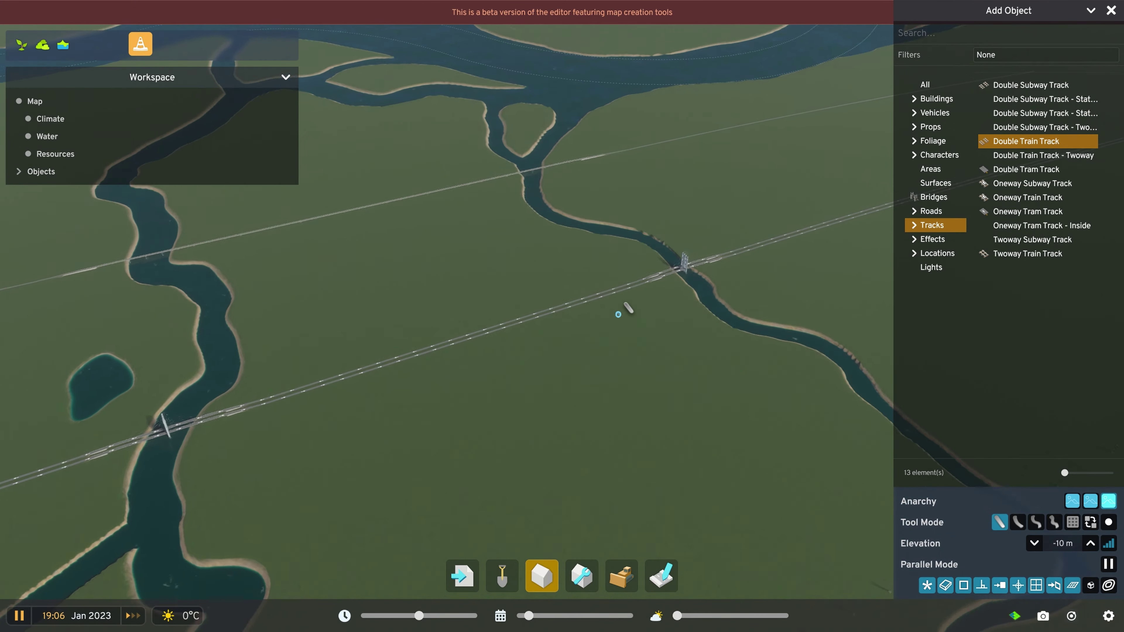
{"action": "scroll", "coordinate": [627, 309], "scroll_direction": "up", "scroll_amount": 10}
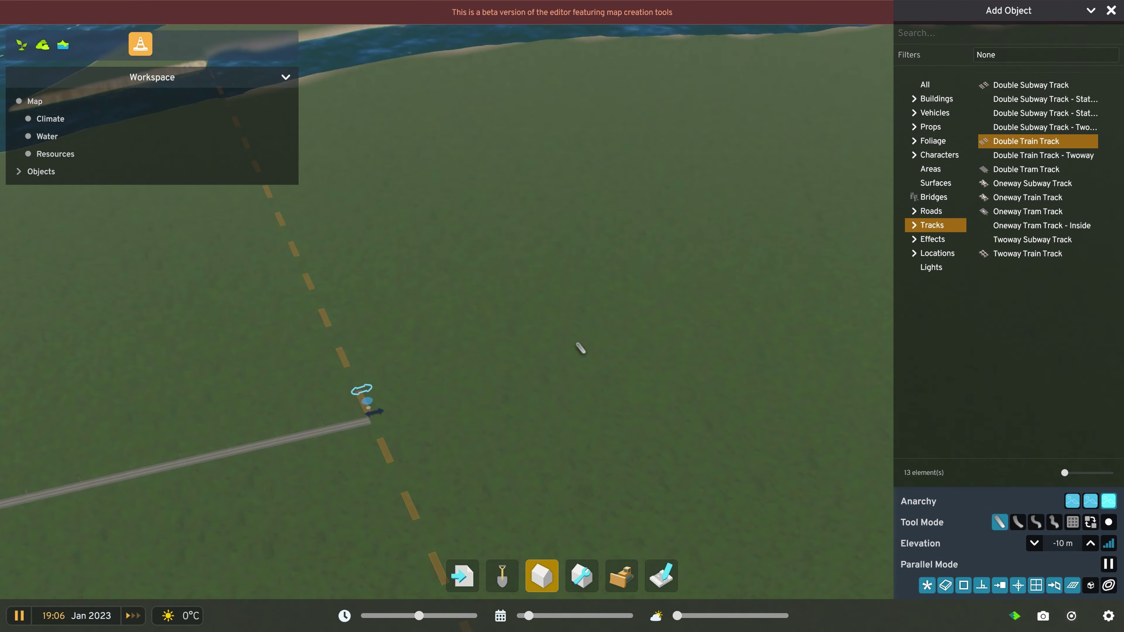
{"action": "middle_click_drag", "start_coordinate": [333, 258], "coordinate": [435, 224]}
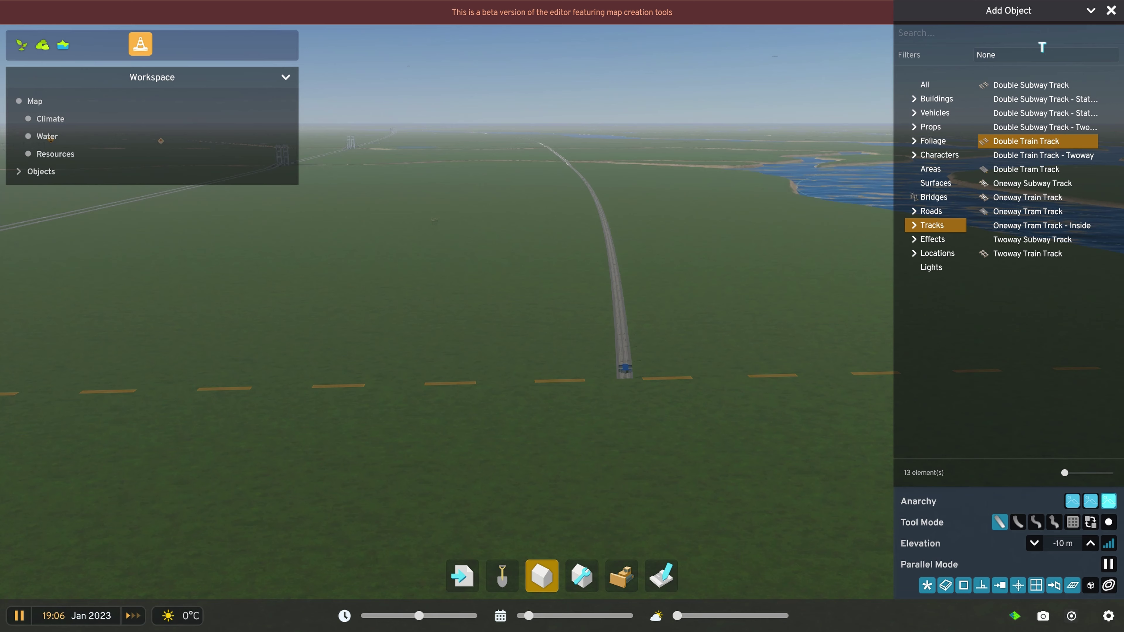
Search the objects for "highway".
{"action": "left_click", "coordinate": [934, 36]}
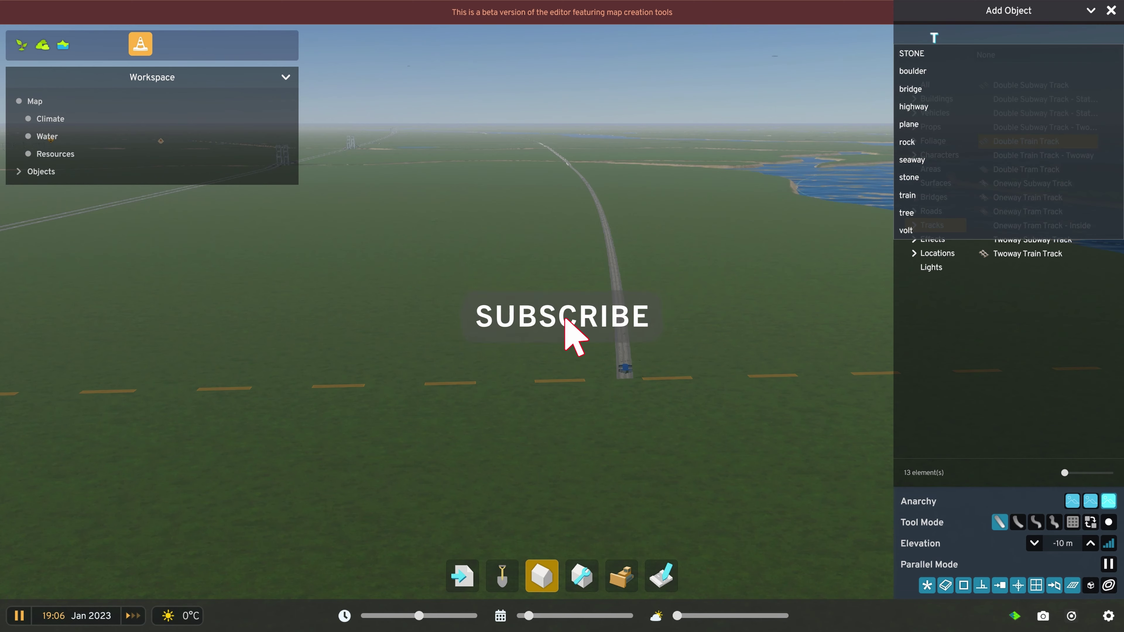
{"action": "type", "text": "highway"}
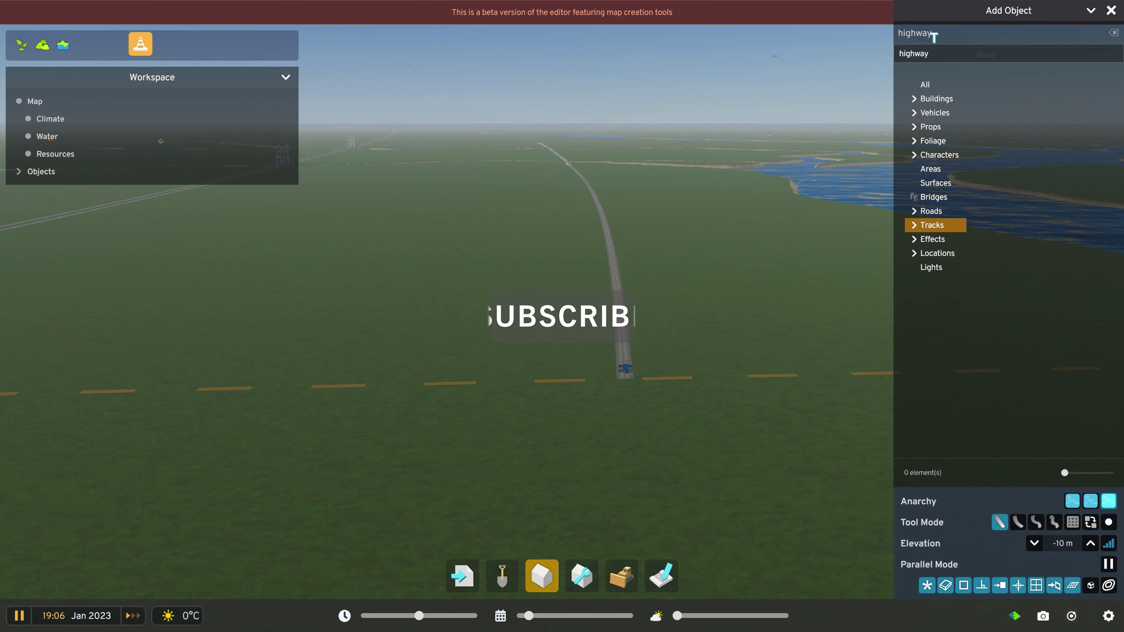